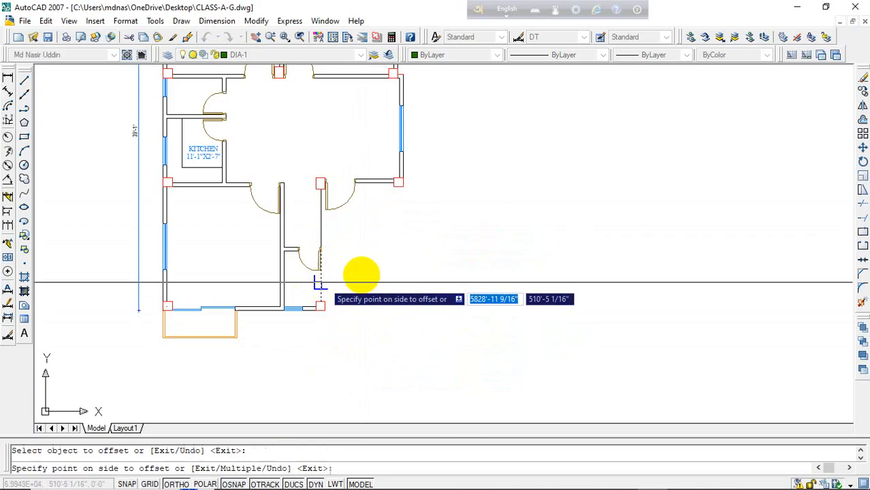
# Step: Offset the lower segment of the small room's east wall line 5" outward to form the wall thickness
pyautogui.click(361, 278)
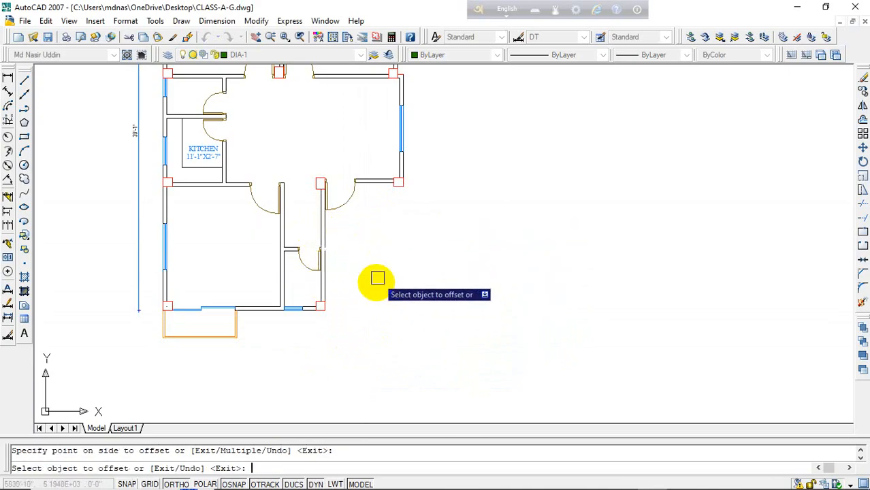
pyautogui.press('Escape')
pyautogui.scroll(3, 321, 246)
pyautogui.click(320, 243)
pyautogui.scroll(4, 321, 244)
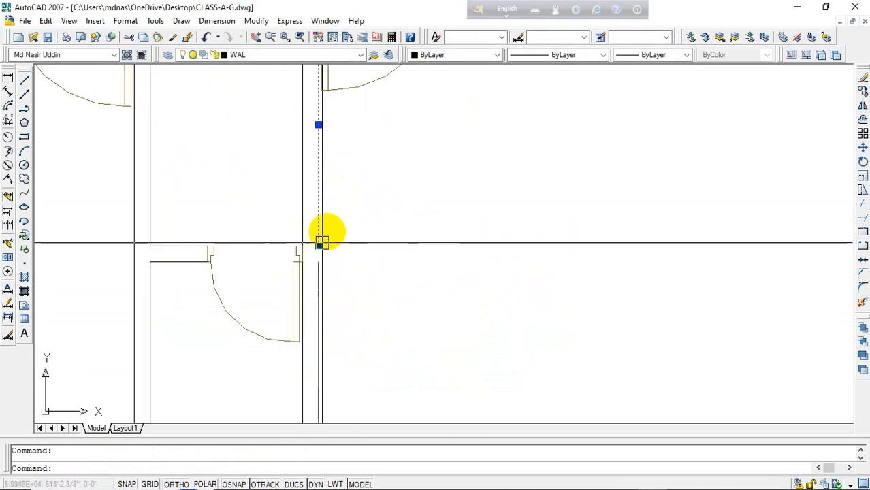
pyautogui.press('Escape')
pyautogui.click(316, 243)
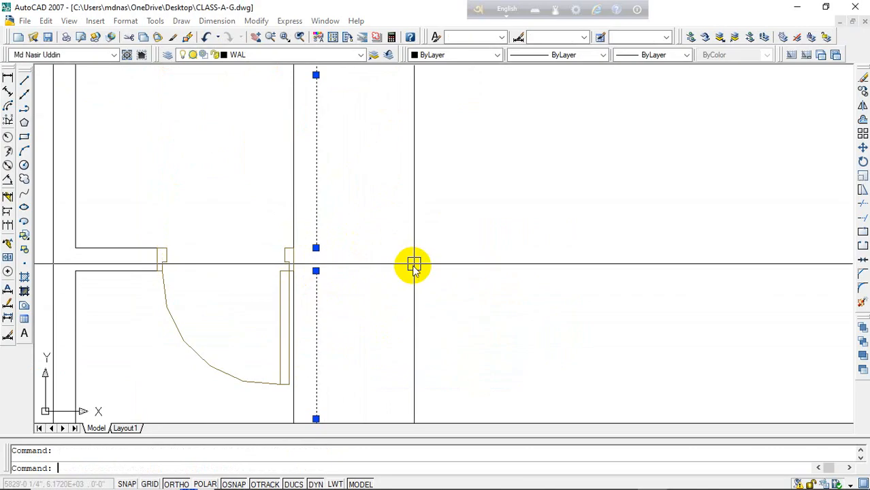
pyautogui.write('j')
pyautogui.press('Return')
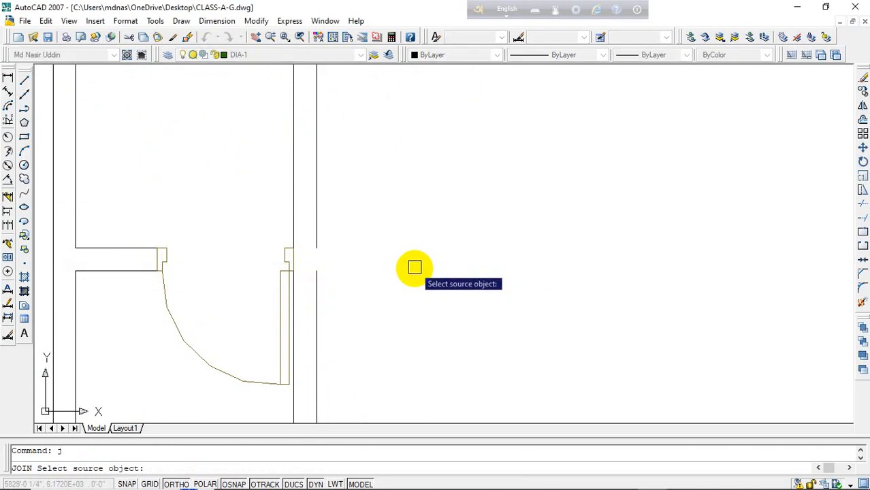
pyautogui.press('Escape')
# Step: Close the gap in the outer east wall line beside the small door by stretching the lower segment up to the upper one
pyautogui.click(316, 272)
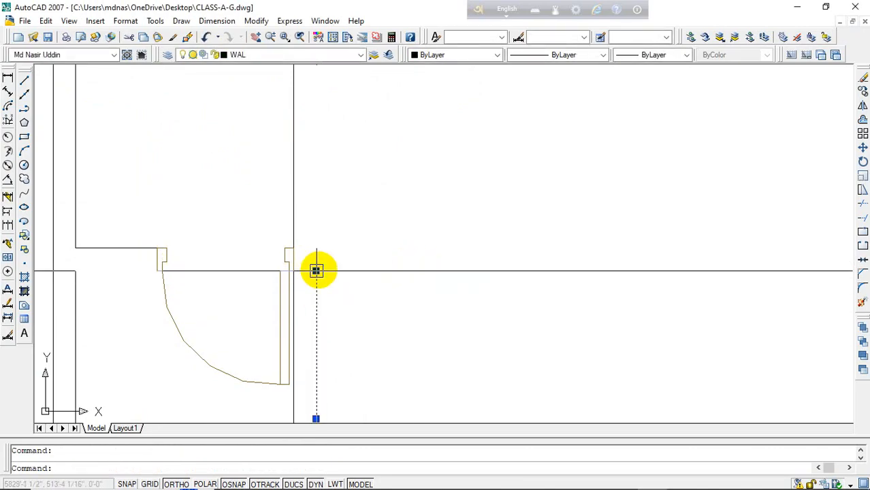
pyautogui.click(315, 270)
pyautogui.press('Escape')
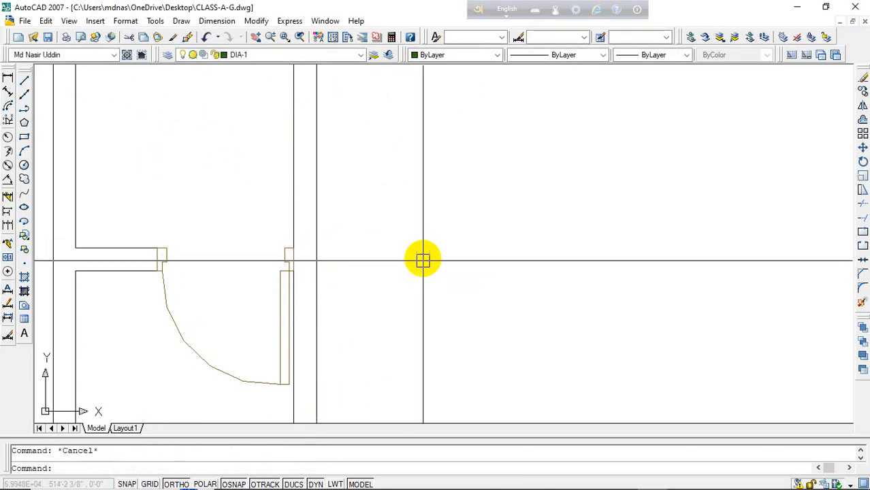
pyautogui.scroll(-2, 435, 207)
pyautogui.scroll(-1, 419, 245)
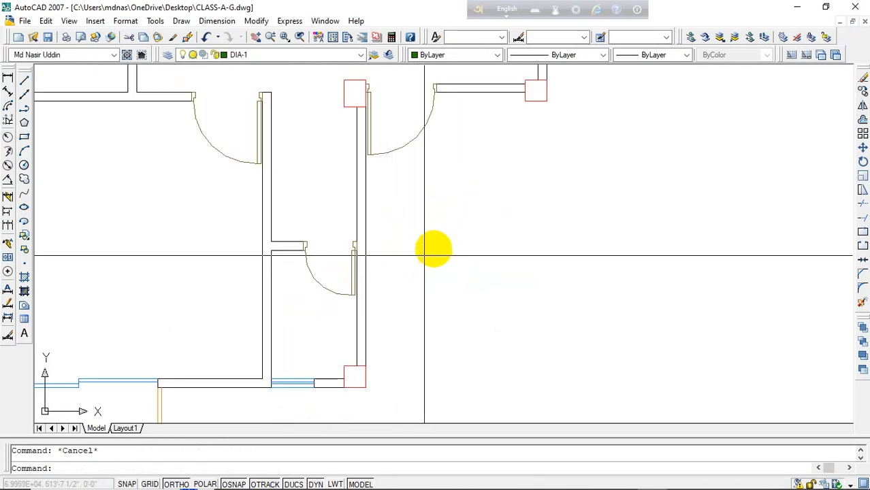
pyautogui.scroll(-3, 442, 245)
pyautogui.scroll(2, 446, 231)
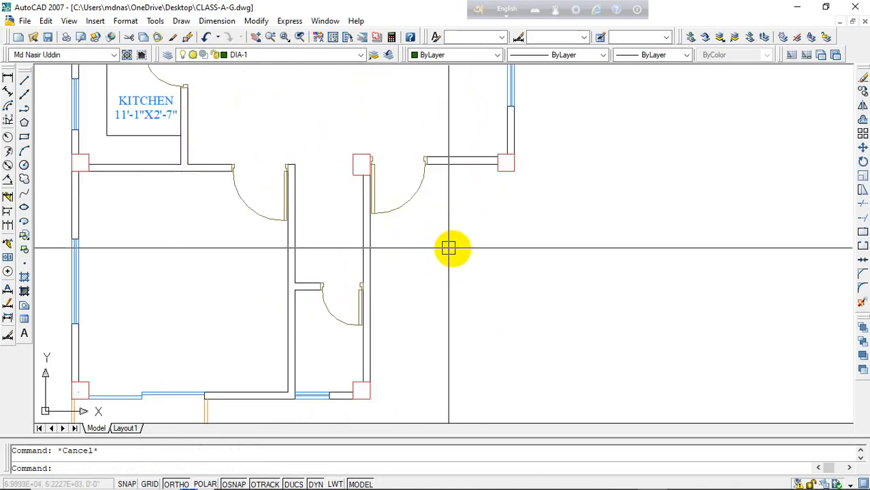
pyautogui.write('o')
pyautogui.press('Return')
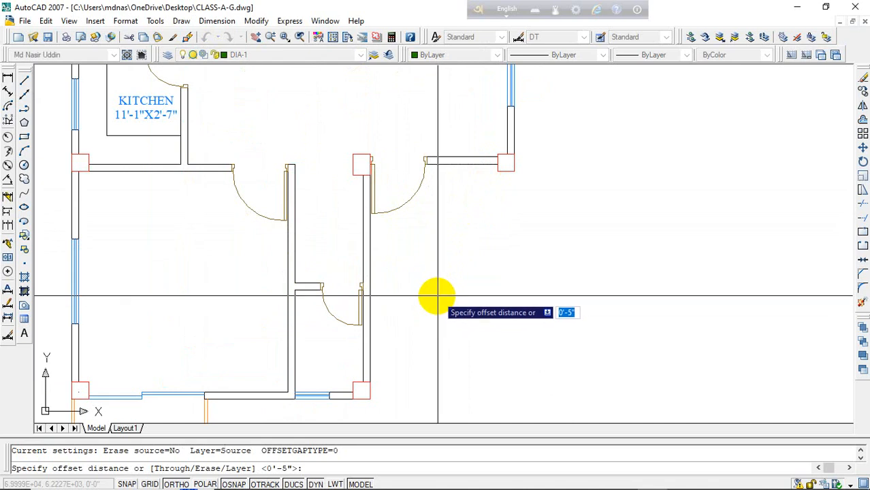
pyautogui.press('Escape')
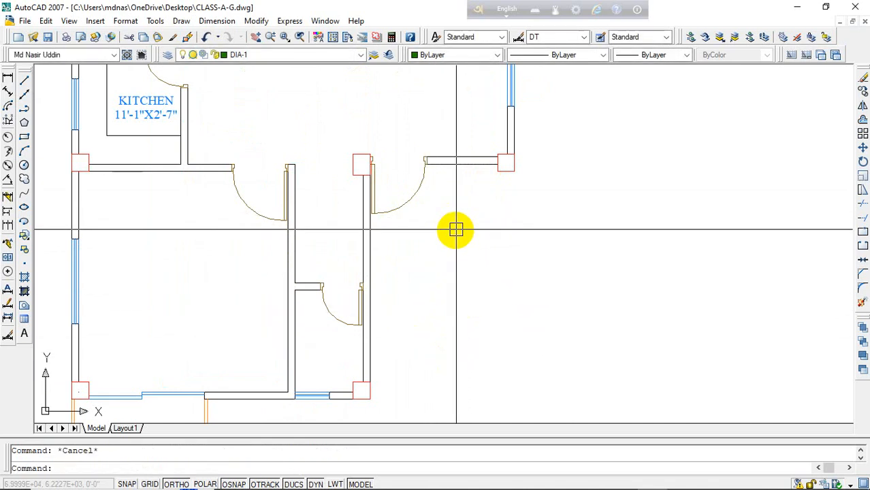
# Step: Offset the lower line of the short wall beside the entrance door 4' downward
pyautogui.press('Return')
pyautogui.write('4')
pyautogui.press('Return')
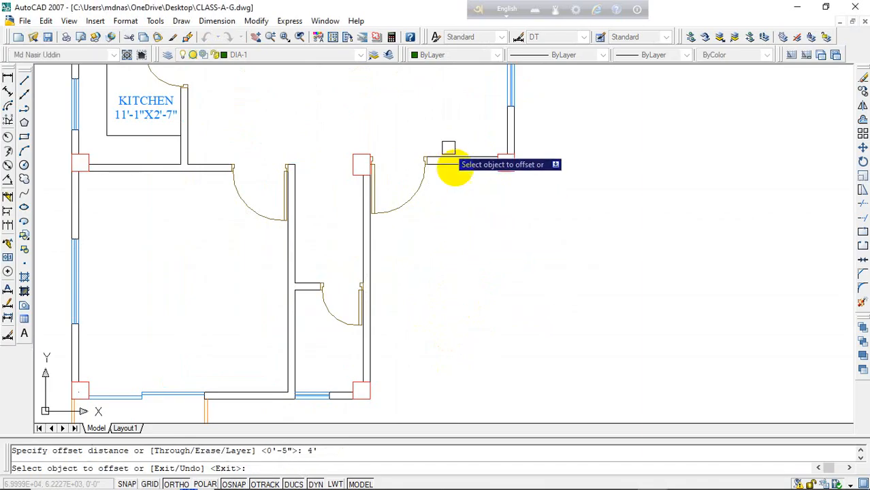
pyautogui.click(449, 164)
pyautogui.click(453, 253)
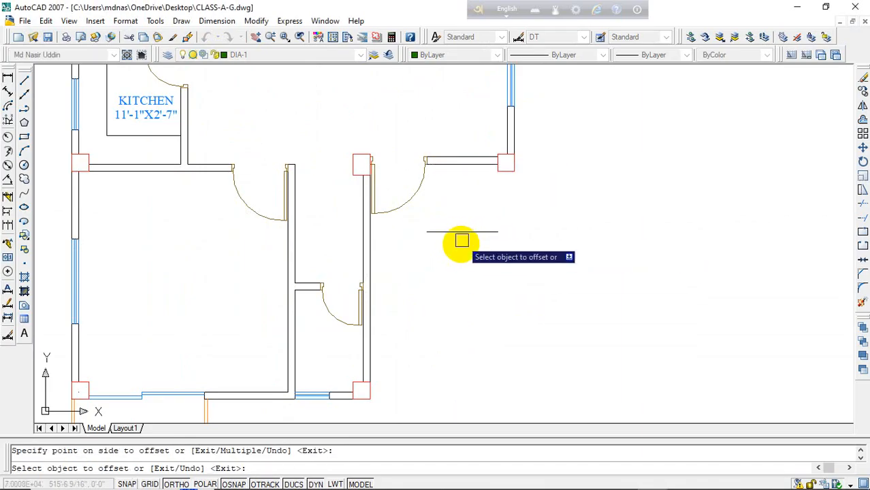
pyautogui.press('Escape')
pyautogui.press('Escape')
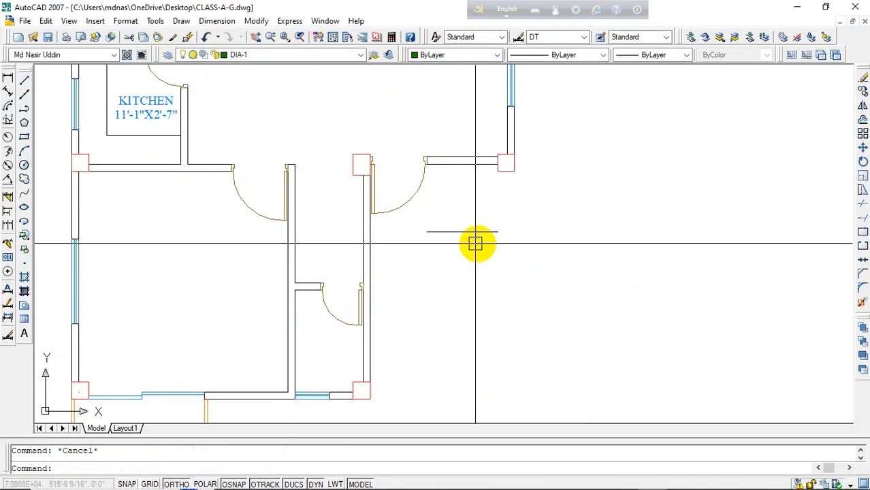
# Step: Offset the short horizontal line below the entrance door 5" downward to form a double line
pyautogui.press('Return')
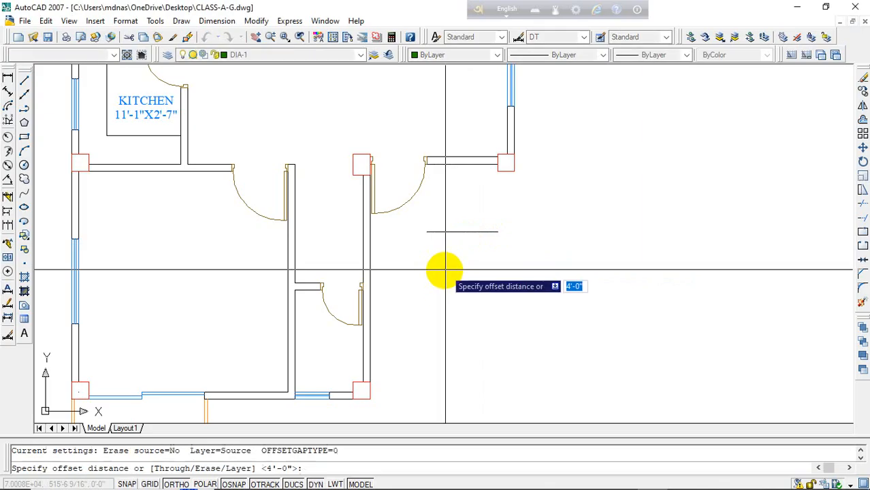
pyautogui.write('5')
pyautogui.press('Return')
pyautogui.click(478, 236)
pyautogui.click(463, 282)
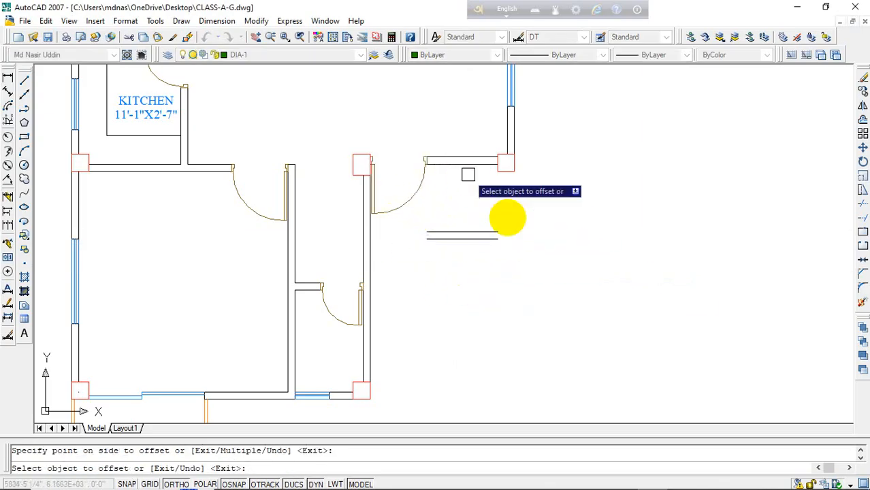
pyautogui.press('Escape')
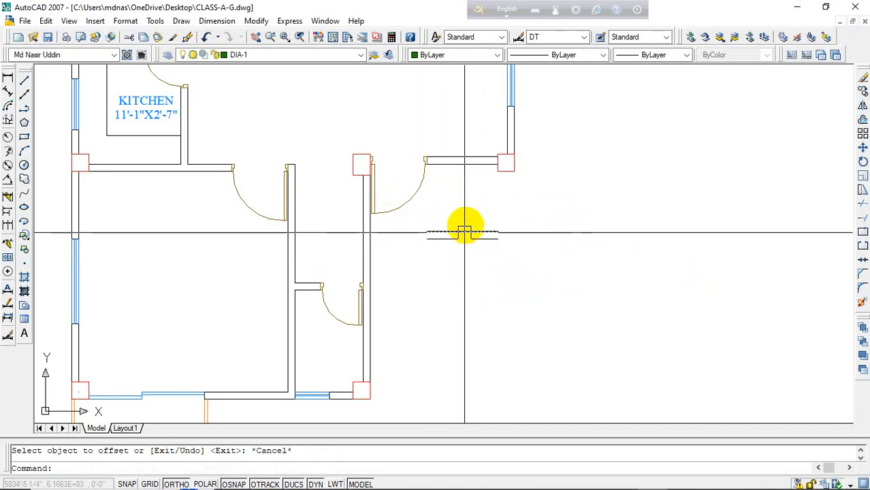
# Step: Offset the outer east wall line of the small room 8' outward to the east
pyautogui.moveTo(460, 334); pyautogui.dragTo(449, 248, button='middle')
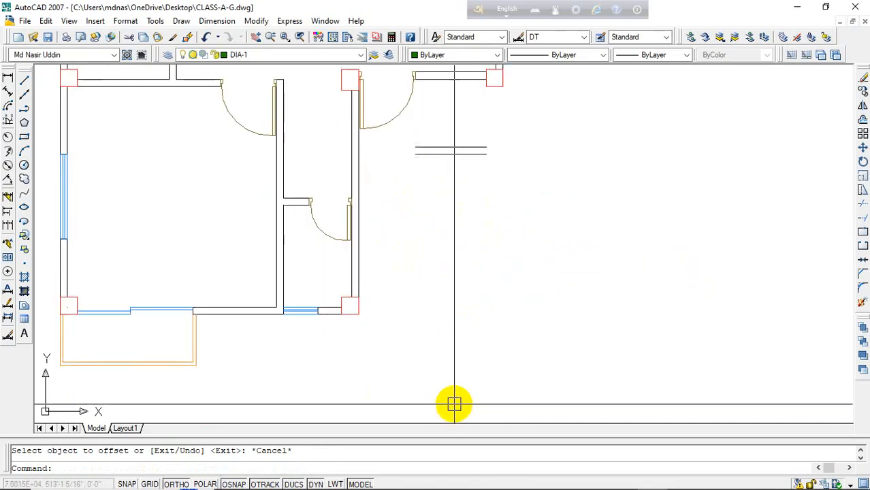
pyautogui.moveTo(439, 142); pyautogui.dragTo(434, 205, button='middle')
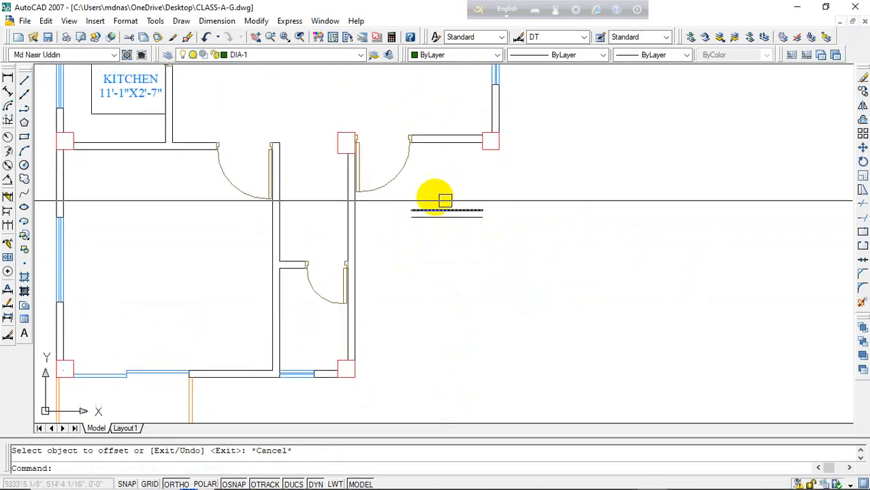
pyautogui.press('Escape')
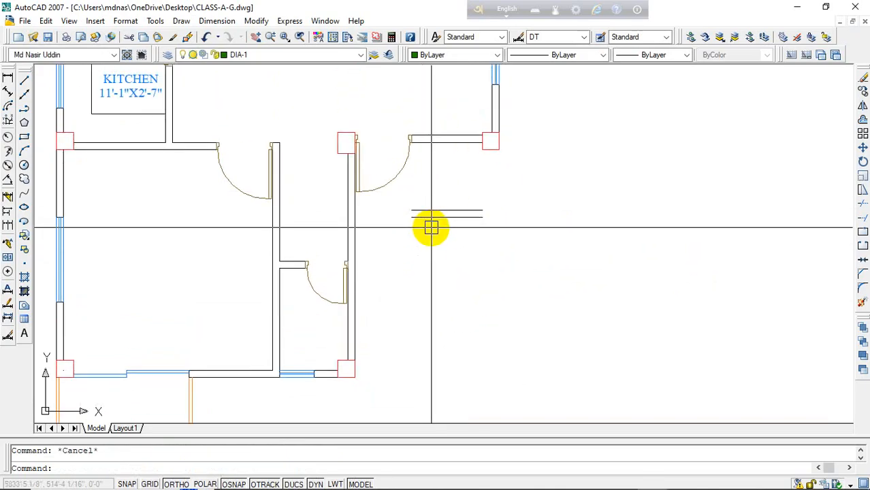
pyautogui.write('o')
pyautogui.press('Return')
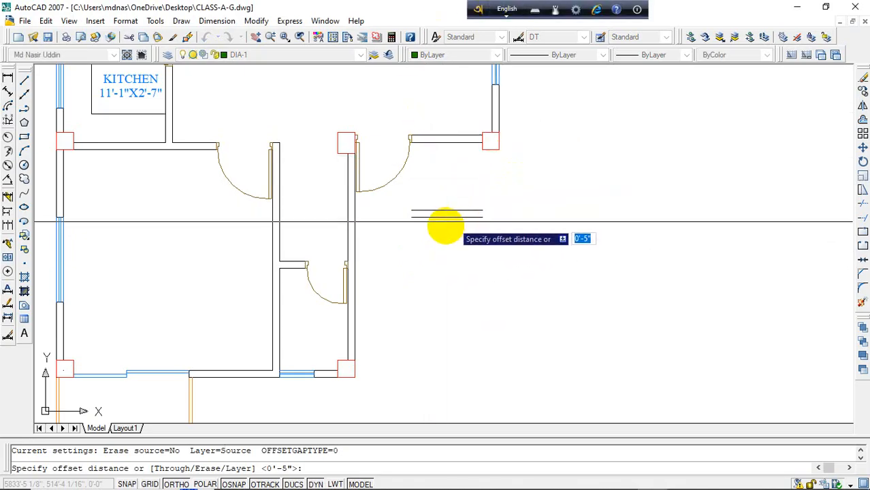
pyautogui.write('8')
pyautogui.press('Return')
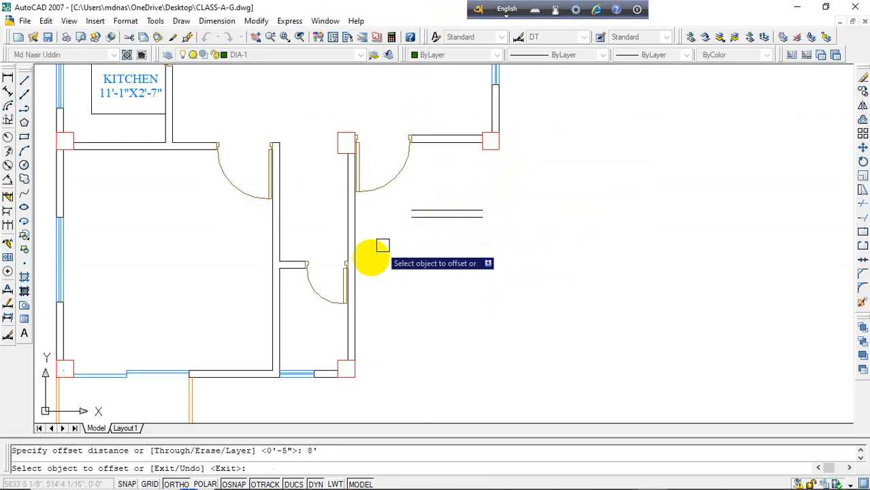
pyautogui.click(354, 266)
pyautogui.click(477, 265)
pyautogui.press('Escape')
# Step: Stretch the upper end of the new vertical line up to the bottom edge of the corner column
pyautogui.click(492, 272)
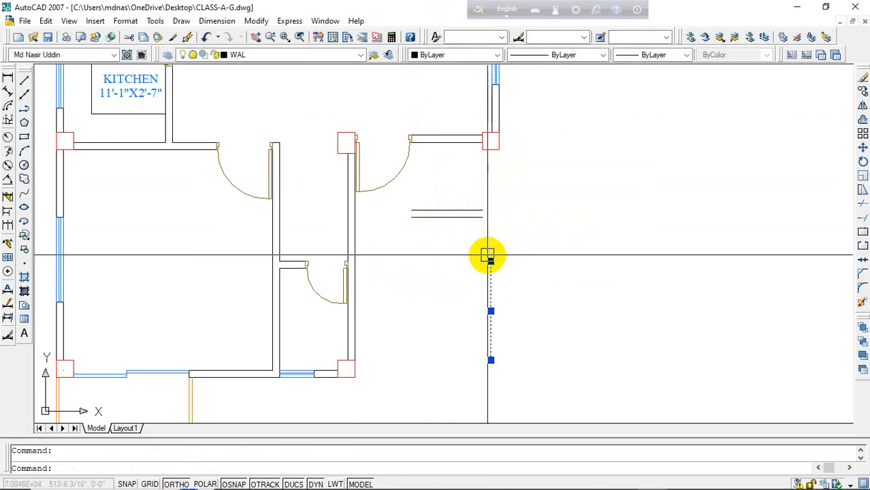
pyautogui.click(491, 261)
pyautogui.click(490, 149)
pyautogui.press('Escape')
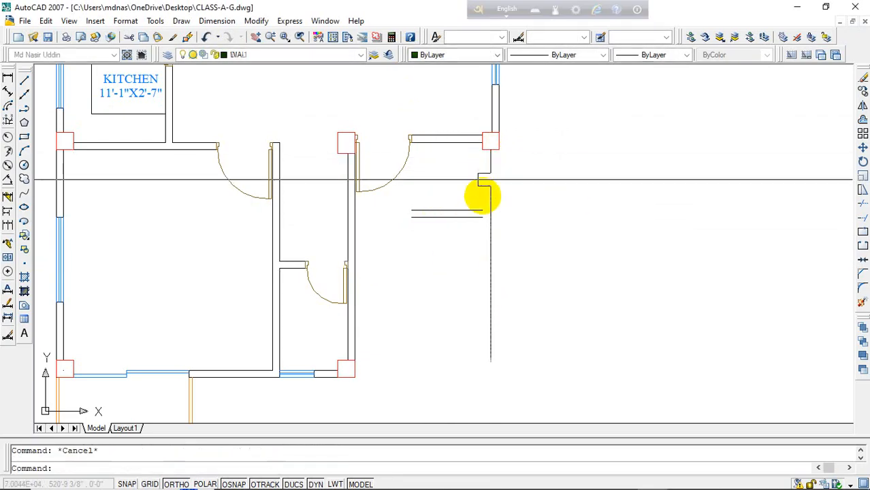
# Step: Extend both ends of the two horizontal lines to the small room's outer wall and the new vertical line
pyautogui.write('ex')
pyautogui.press('Return')
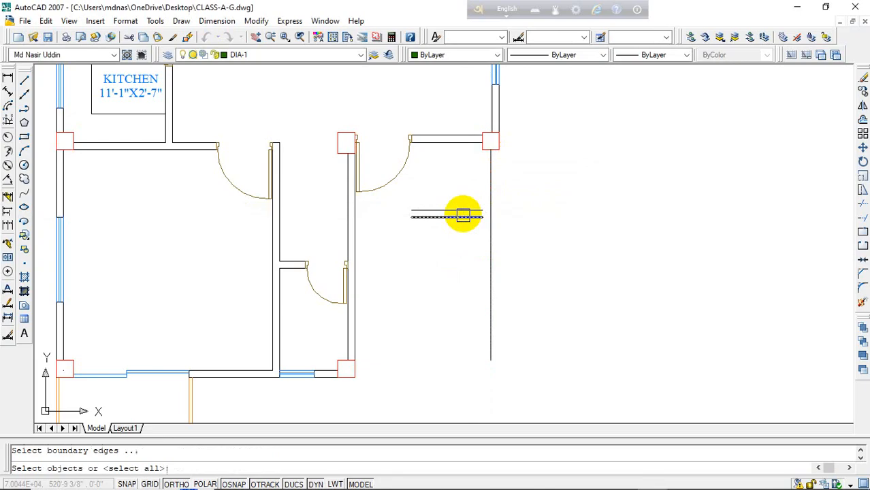
pyautogui.press('Return')
pyautogui.click(466, 199)
pyautogui.click(446, 244)
pyautogui.click(426, 200)
pyautogui.click(418, 238)
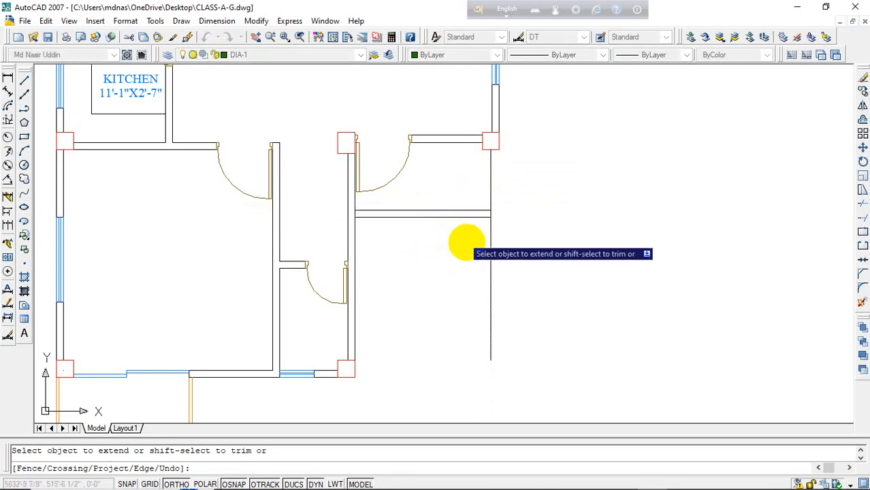
pyautogui.press('Escape')
# Step: Delete the lower of the two extended horizontal lines
pyautogui.click(471, 221)
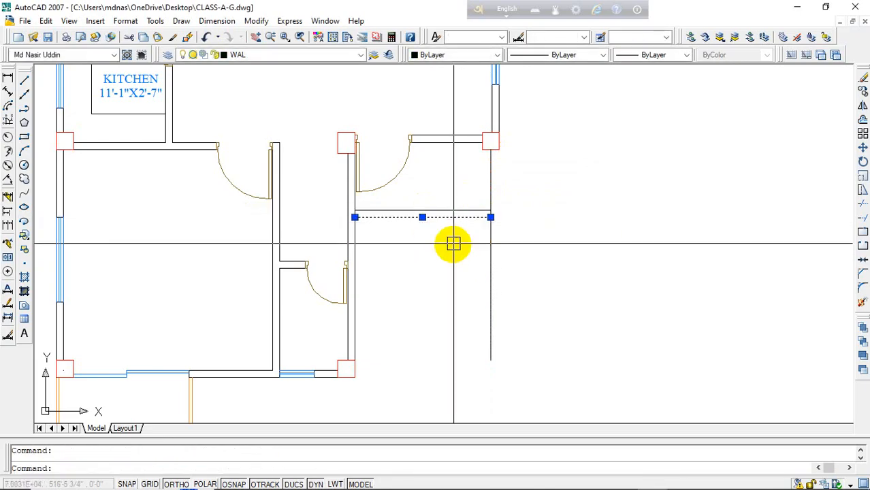
pyautogui.press('Delete')
pyautogui.press('Escape')
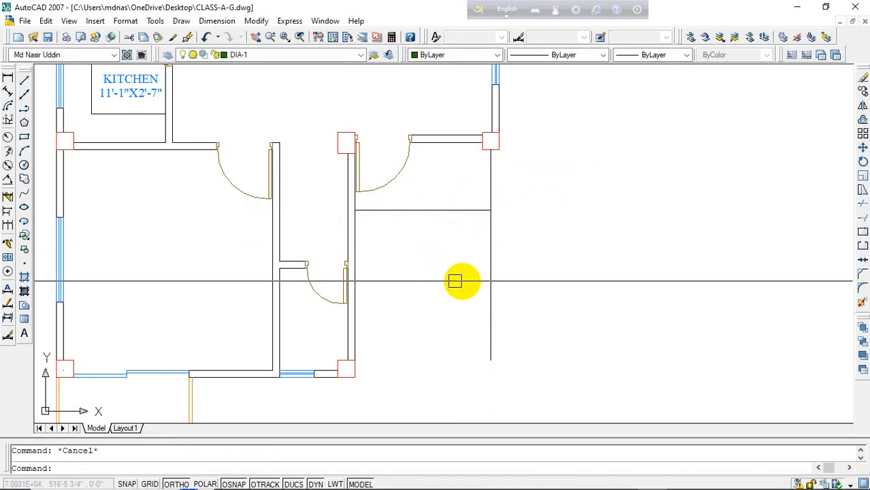
# Step: Offset the vertical line below the corner column 5" outward to give the wall its thickness
pyautogui.click(489, 281)
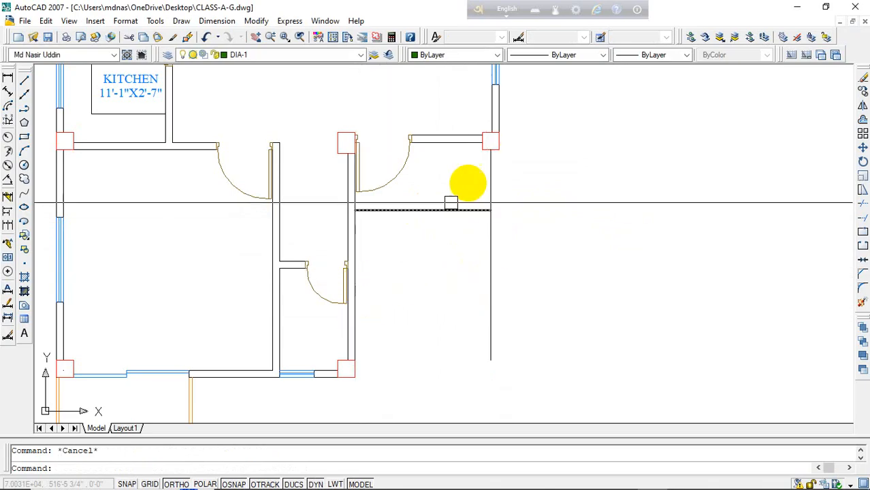
pyautogui.scroll(5, 496, 136)
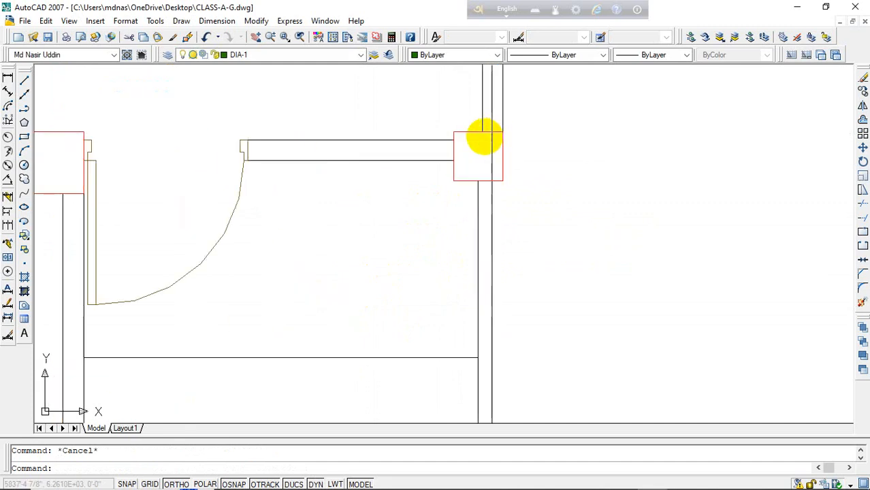
pyautogui.scroll(-5, 476, 146)
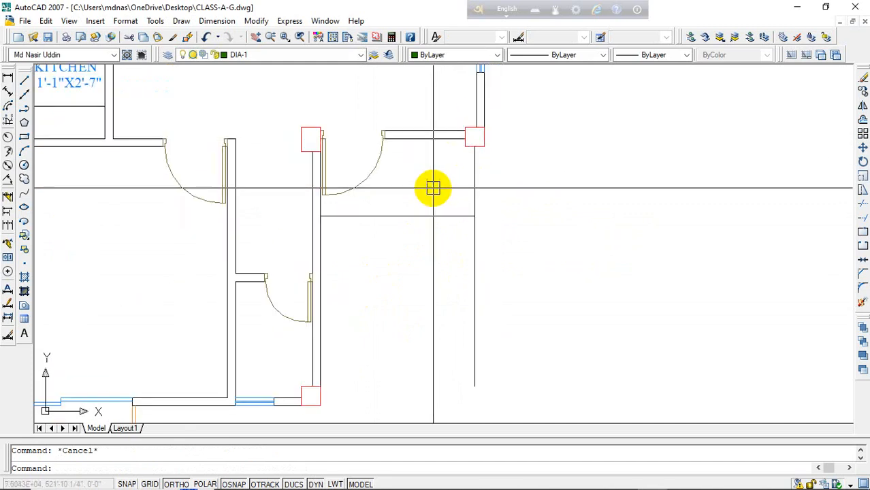
pyautogui.write('o')
pyautogui.press('Return')
pyautogui.write('5')
pyautogui.press('Return')
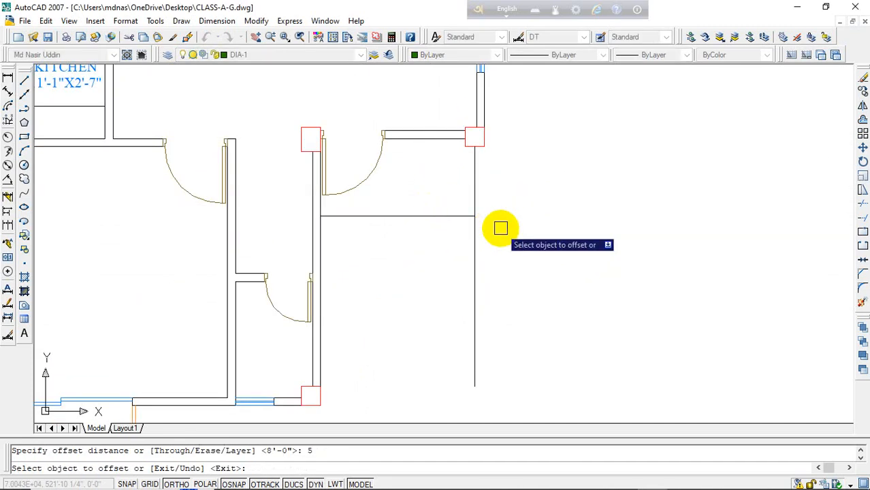
pyautogui.click(476, 264)
pyautogui.click(521, 262)
pyautogui.press('Escape')
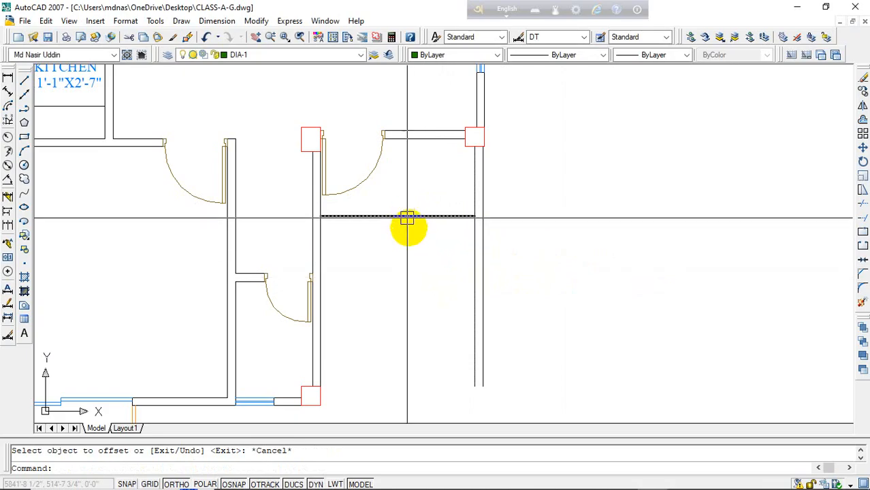
pyautogui.press('Return')
pyautogui.write('10')
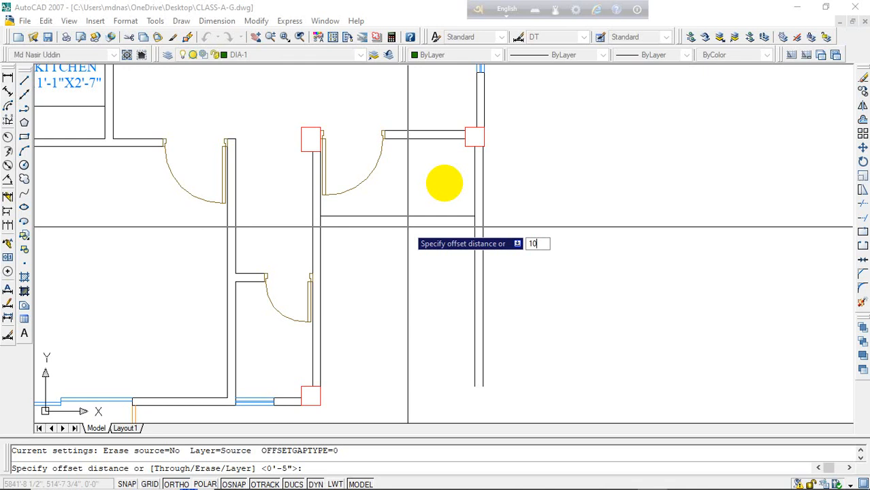
pyautogui.press('Escape')
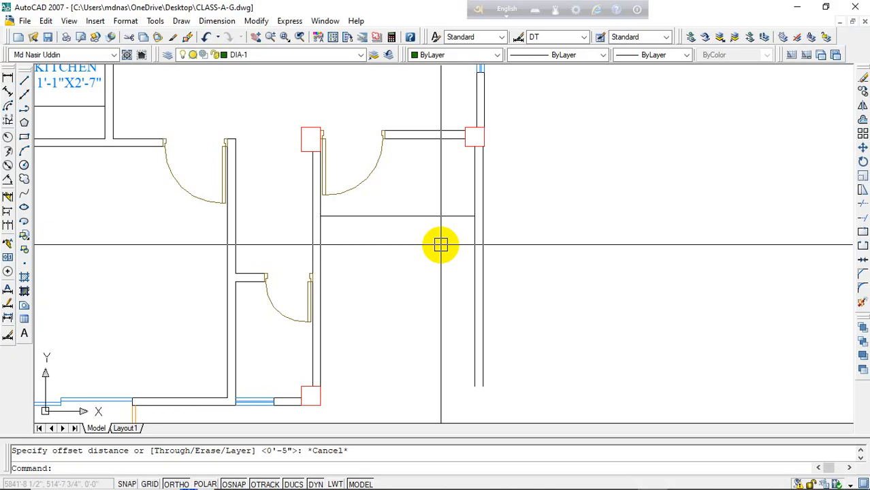
pyautogui.press('Escape')
pyautogui.moveTo(441, 245); pyautogui.dragTo(474, 233, button='middle')
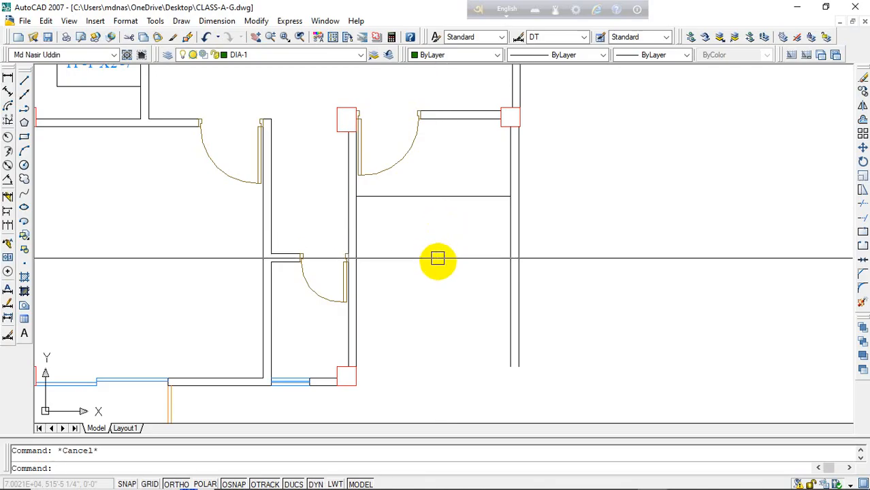
# Step: Offset the horizontal line below the entrance door 10" downward, and offset the copy another 10" downward
pyautogui.write('o')
pyautogui.press('Return')
pyautogui.write('1')
pyautogui.press('Return')
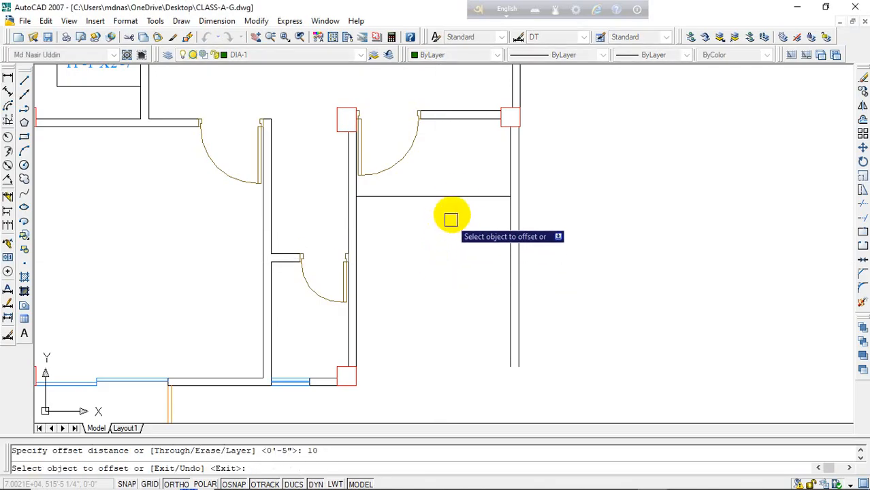
pyautogui.click(456, 198)
pyautogui.click(453, 234)
pyautogui.click(461, 218)
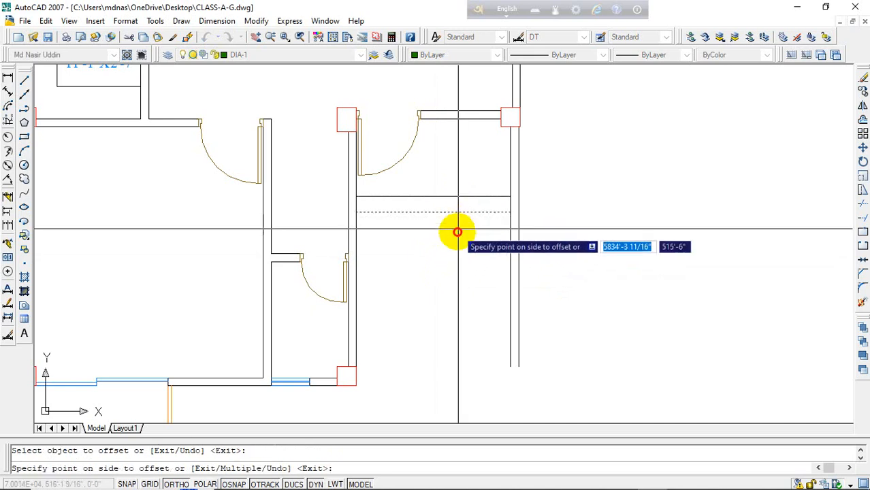
pyautogui.click(456, 229)
pyautogui.press('Escape')
pyautogui.click(466, 211)
pyautogui.press('Escape')
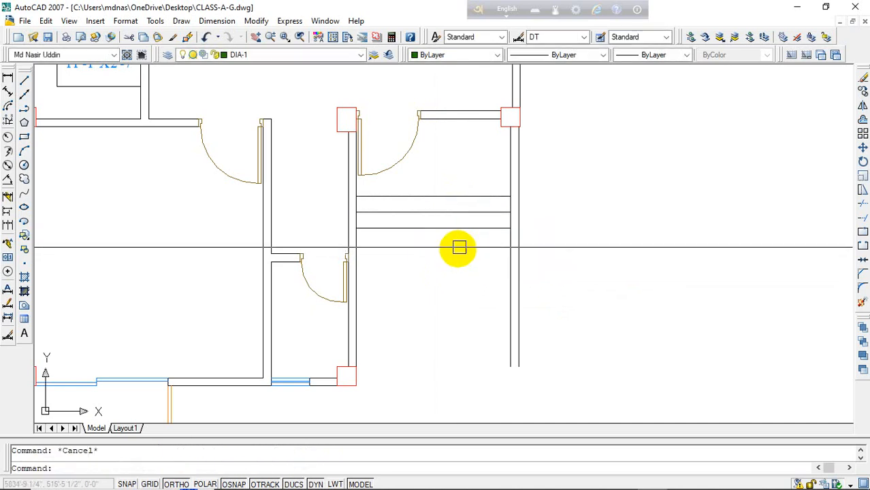
# Step: Delete the two offset copies below the original horizontal line
pyautogui.click(466, 239)
pyautogui.click(447, 212)
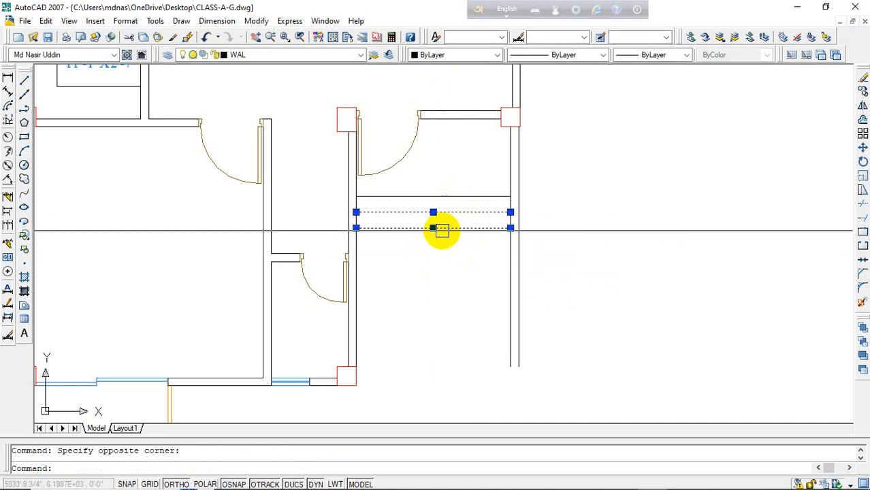
pyautogui.press('Delete')
# Step: Offset the horizontal line below the entrance door 10" downward once, and delete the copy
pyautogui.write('o')
pyautogui.press('Return')
pyautogui.write('10')
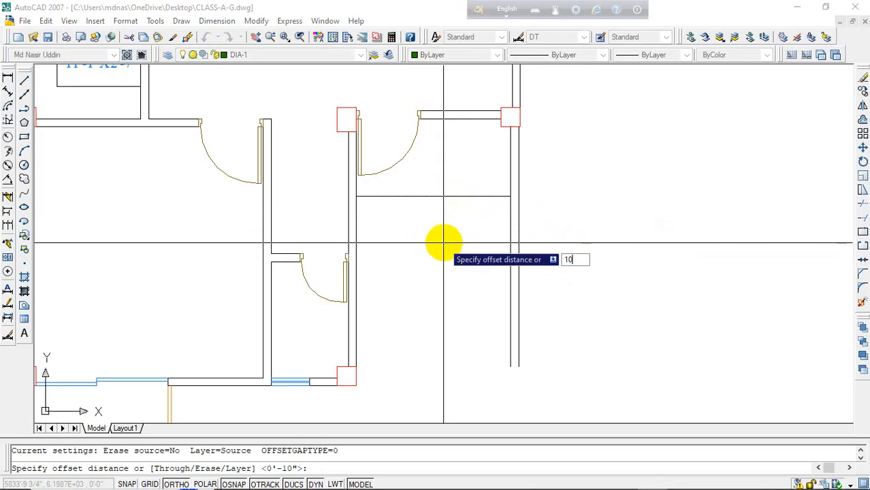
pyautogui.press('Return')
pyautogui.click(453, 196)
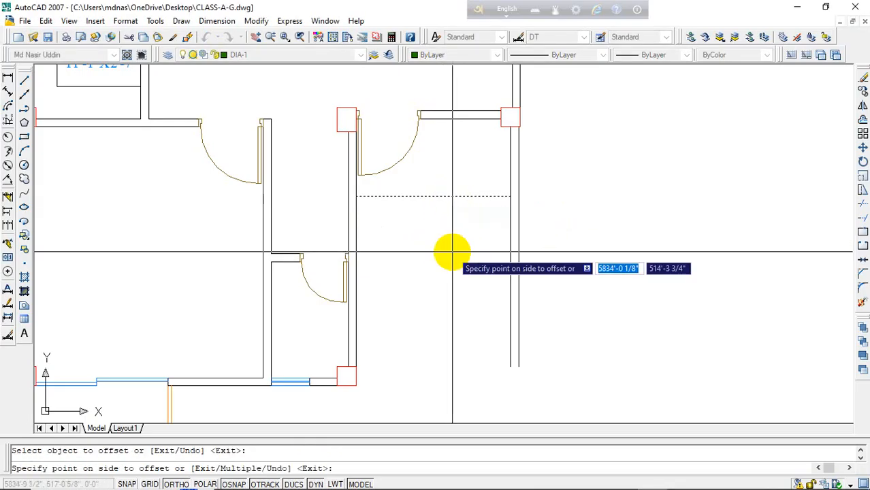
pyautogui.click(453, 251)
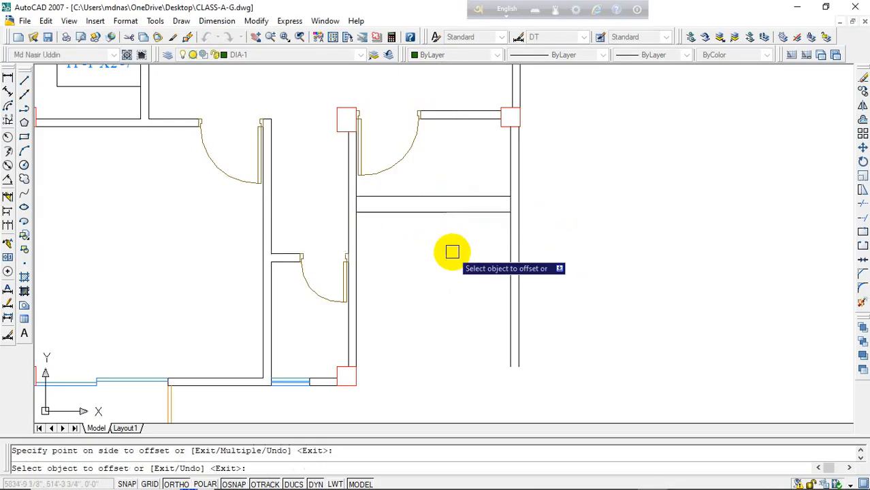
pyautogui.press('Escape')
pyautogui.click(461, 213)
pyautogui.press('Delete')
# Step: Offset the horizontal line below the entrance door downward eleven times at 10" spacing with the Multiple option to form the stair treads
pyautogui.write('o')
pyautogui.press('Return')
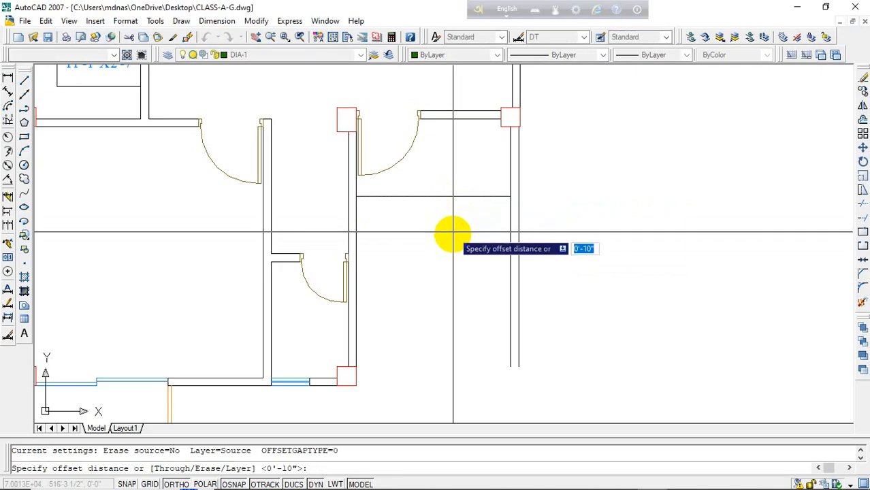
pyautogui.write('1')
pyautogui.press('Return')
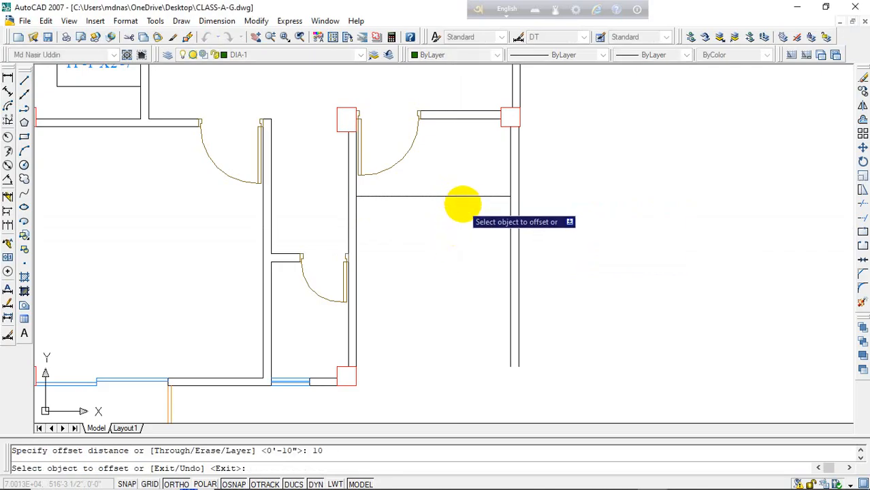
pyautogui.click(463, 197)
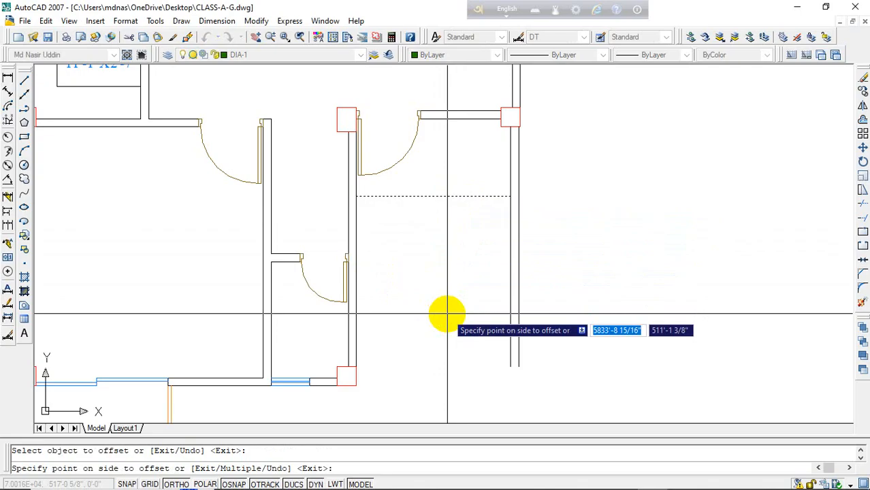
pyautogui.write('m')
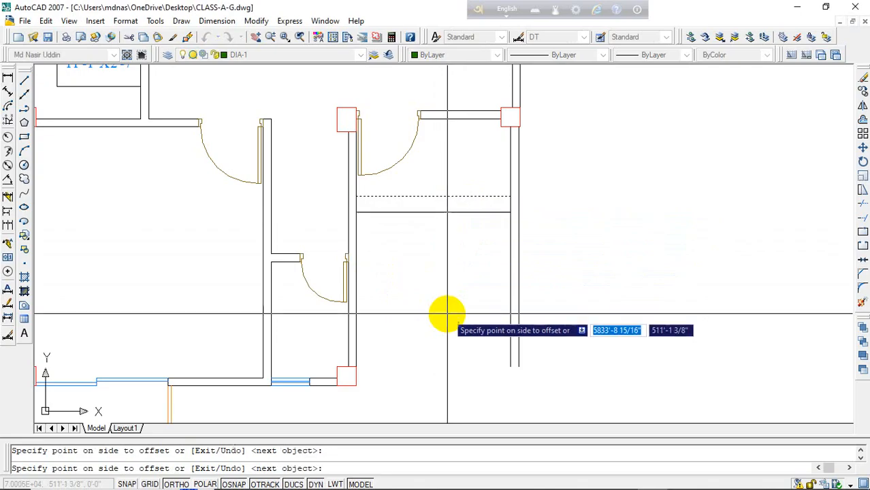
pyautogui.click(444, 323)
pyautogui.click(445, 333)
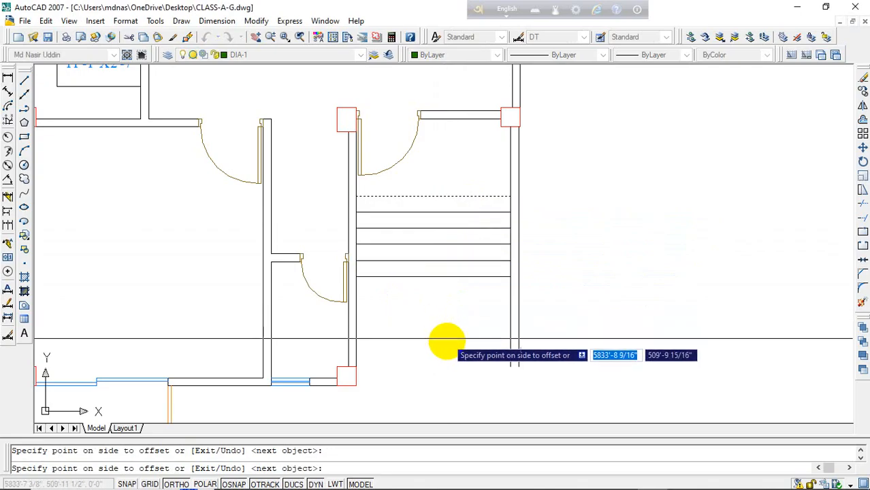
pyautogui.click(447, 345)
pyautogui.click(450, 357)
pyautogui.click(451, 367)
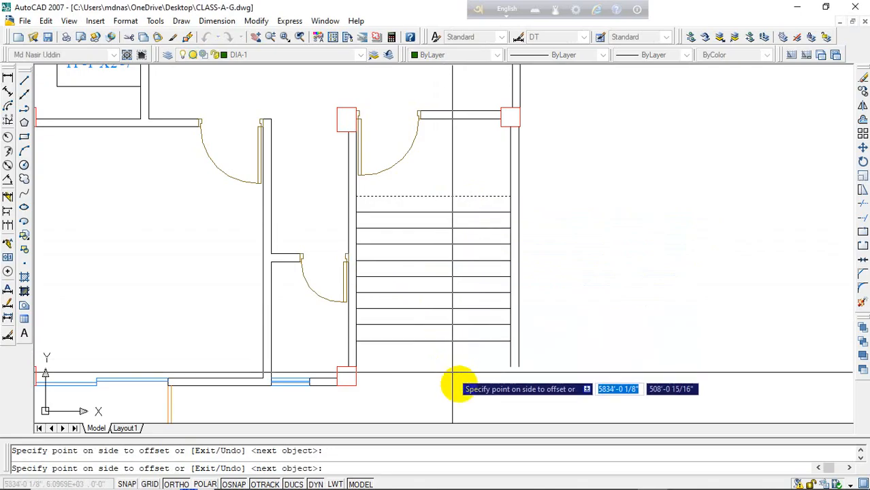
pyautogui.click(455, 381)
pyautogui.click(454, 388)
pyautogui.press('Return')
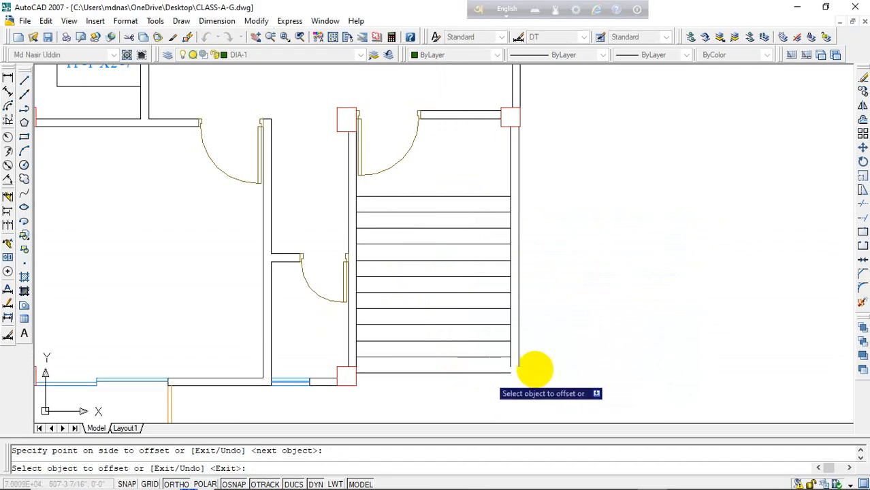
pyautogui.press('Escape')
# Step: Offset the lowest tread line 4' downward to set the landing's depth
pyautogui.moveTo(549, 326); pyautogui.dragTo(527, 245, button='middle')
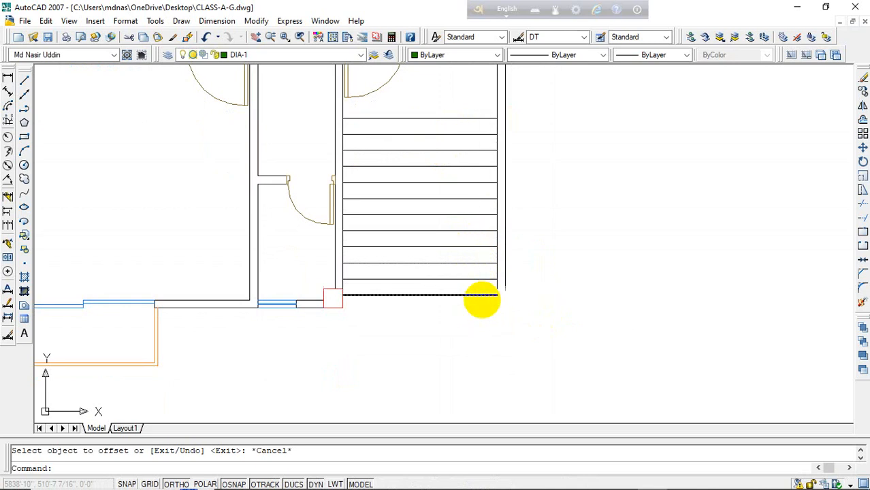
pyautogui.write('o')
pyautogui.press('Return')
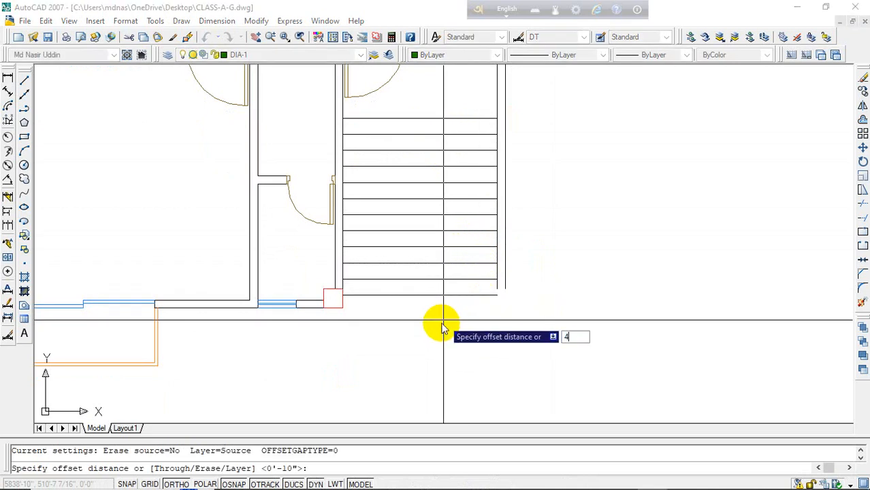
pyautogui.write("4'")
pyautogui.press('Return')
pyautogui.click(439, 295)
pyautogui.click(490, 334)
pyautogui.press('Escape')
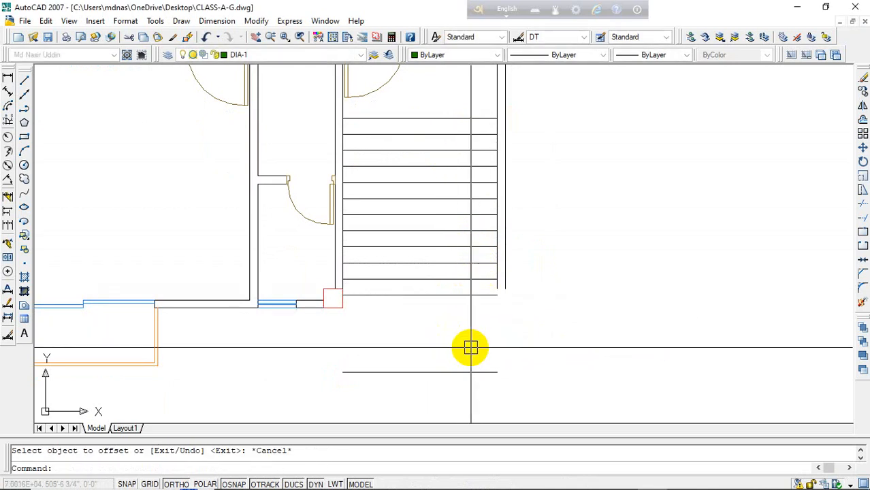
# Step: Draw vertical lines from the inner wall face's lower end and the lower column's corner down past the landing line
pyautogui.write('l')
pyautogui.press('Return')
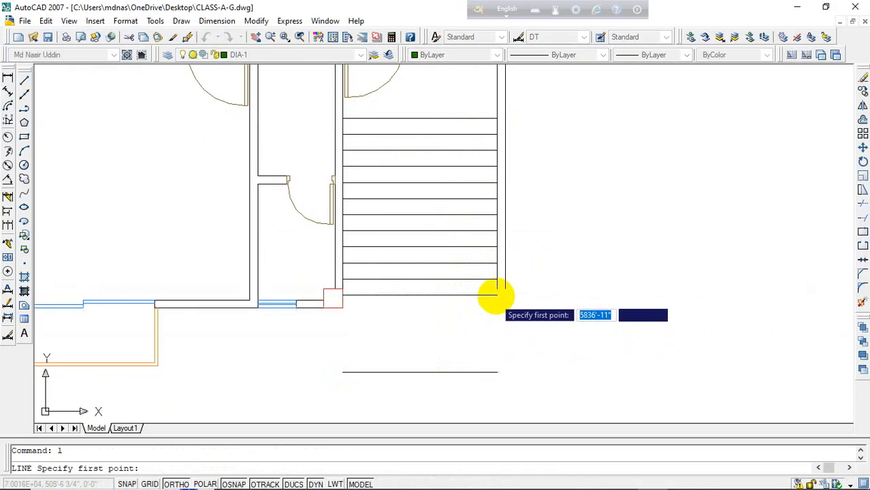
pyautogui.click(497, 289)
pyautogui.click(506, 400)
pyautogui.press('Return')
pyautogui.press('Return')
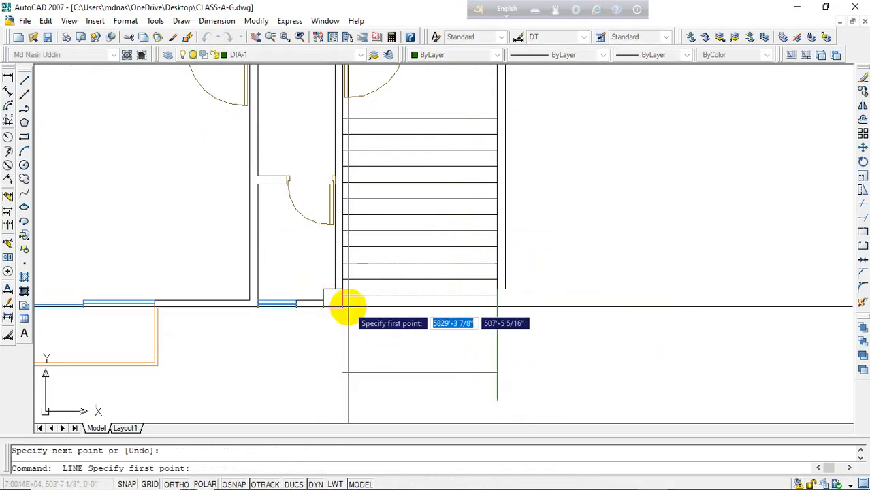
pyautogui.click(345, 307)
pyautogui.click(343, 394)
pyautogui.press('Escape')
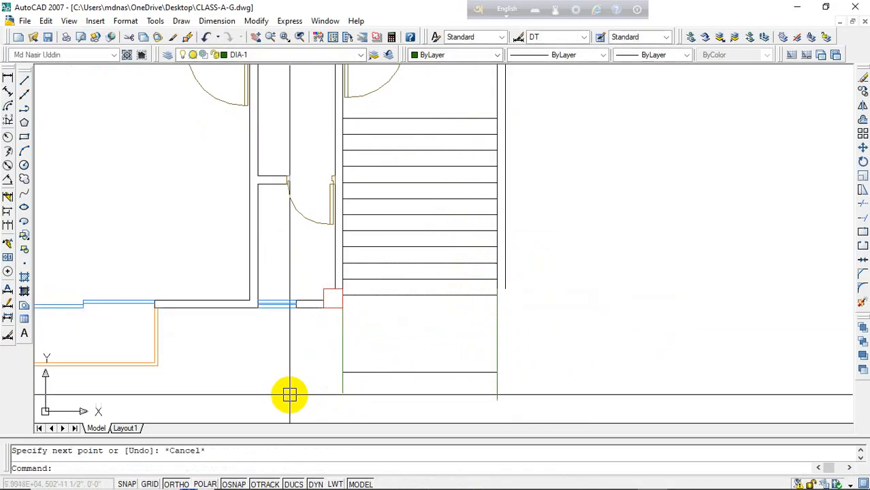
# Step: Offset the landing's two vertical side lines and its lower line 5" outward to give the walls their thickness
pyautogui.write('o')
pyautogui.press('Return')
pyautogui.write('5')
pyautogui.press('Return')
pyautogui.click(341, 350)
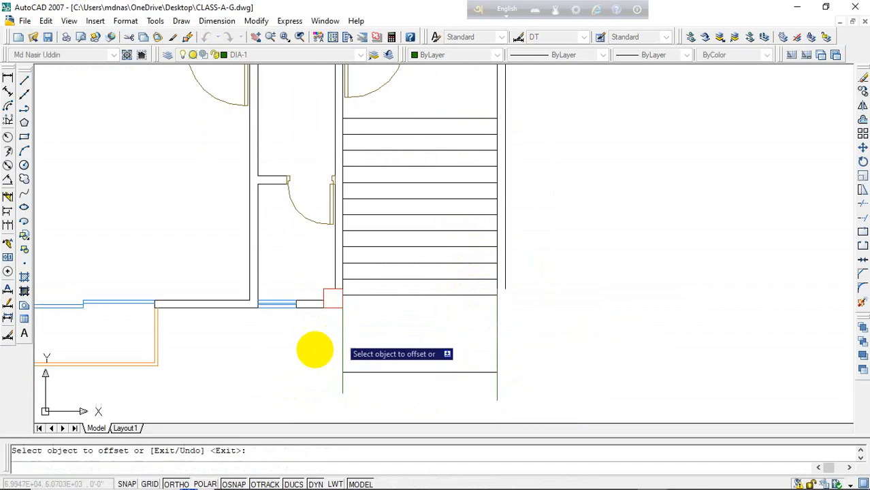
pyautogui.click(310, 349)
pyautogui.click(392, 372)
pyautogui.click(389, 398)
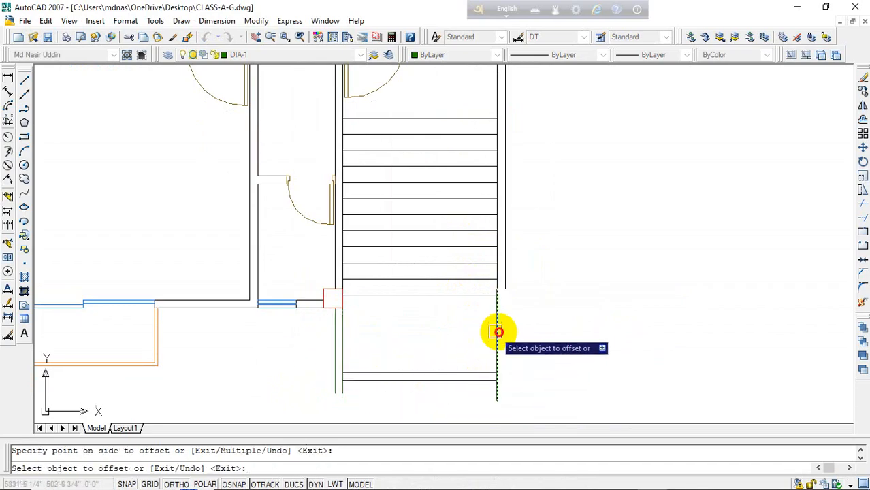
pyautogui.click(498, 331)
pyautogui.click(521, 340)
pyautogui.press('Escape')
# Step: Fillet the inner and outer wall lines with radius 0 at the landing's lower-left corner
pyautogui.write('f')
pyautogui.press('Return')
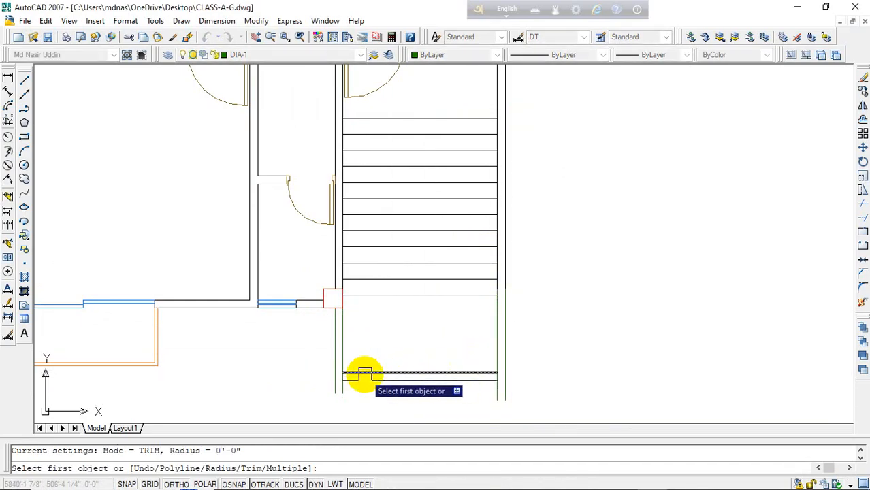
pyautogui.click(358, 372)
pyautogui.click(338, 352)
pyautogui.press('Return')
pyautogui.click(354, 372)
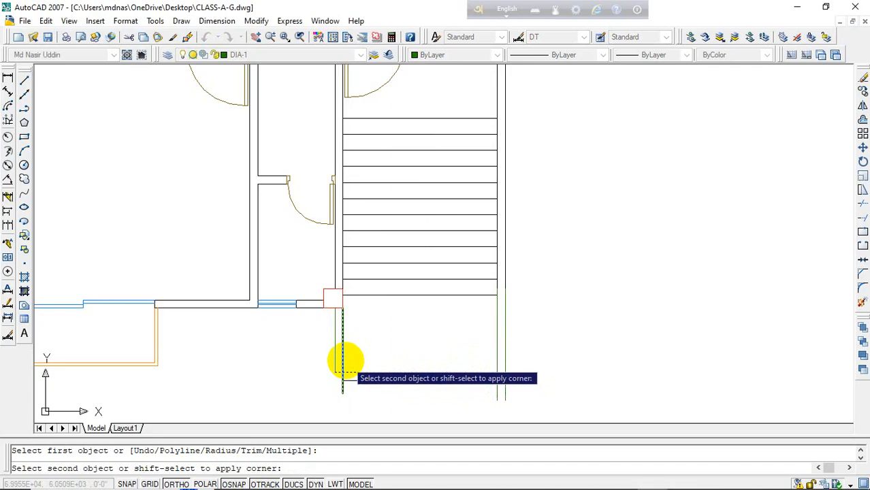
pyautogui.click(344, 360)
pyautogui.press('Return')
pyautogui.click(356, 379)
pyautogui.click(335, 368)
# Step: Fillet the inner and outer wall lines with radius 0 at the landing's lower-right corner
pyautogui.press('Return')
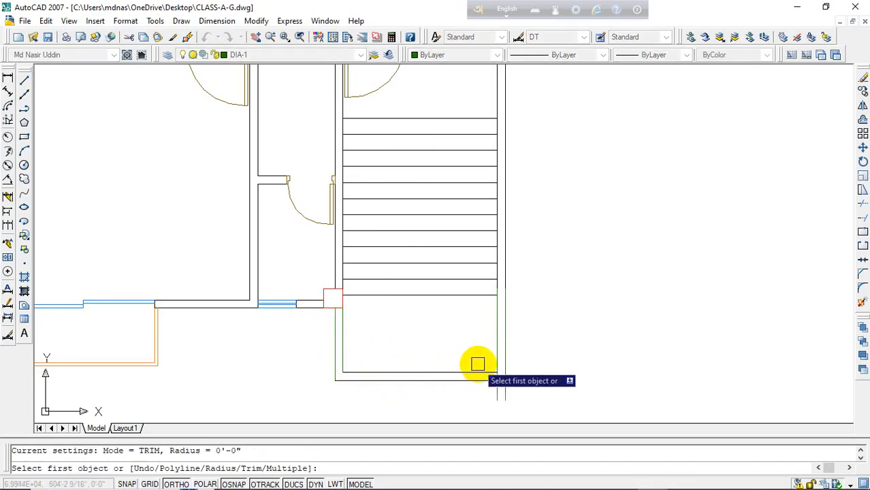
pyautogui.click(496, 361)
pyautogui.press('Return')
pyautogui.click(484, 380)
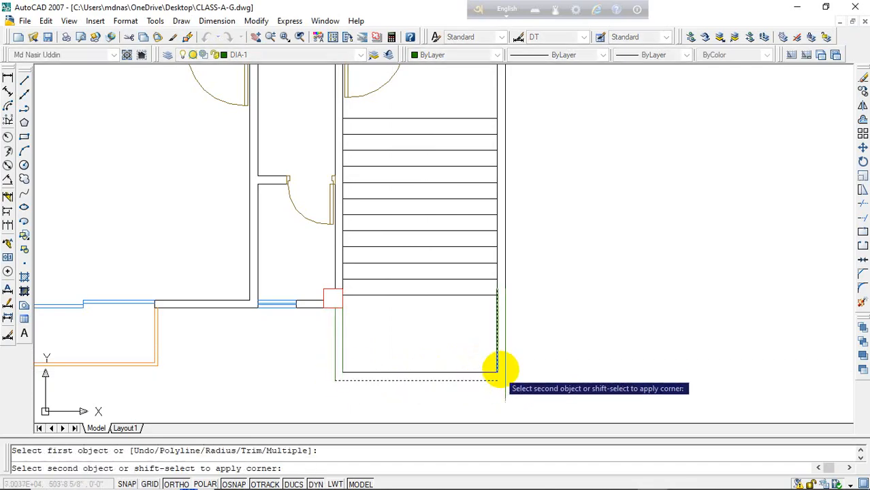
pyautogui.click(510, 358)
pyautogui.press('Escape')
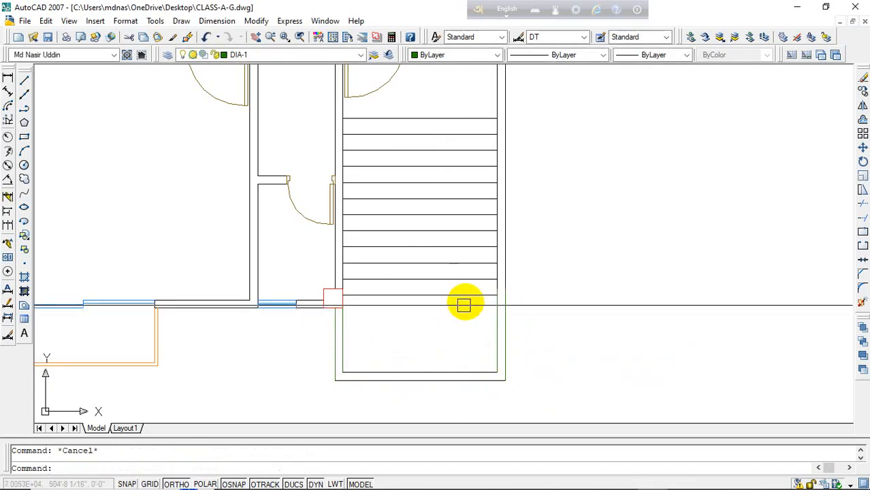
# Step: Draw a vertical centre line from the midpoint of the top tread down past the lowest tread
pyautogui.write('l')
pyautogui.press('Return')
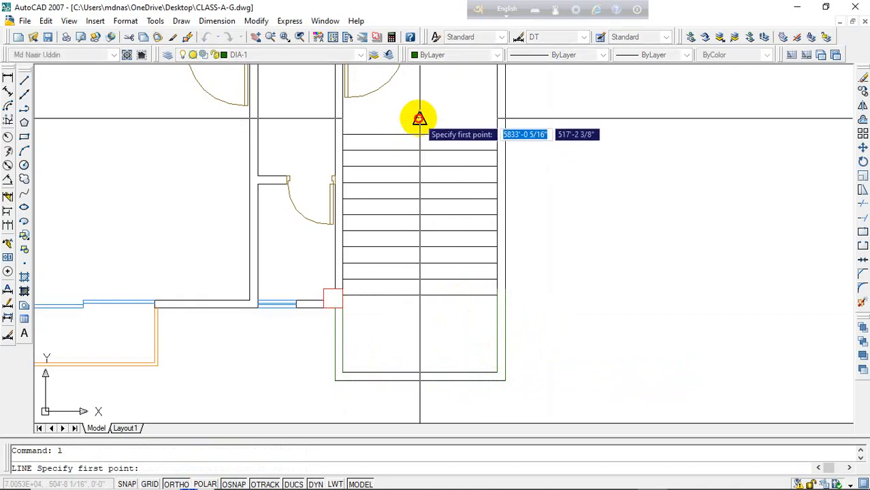
pyautogui.click(419, 120)
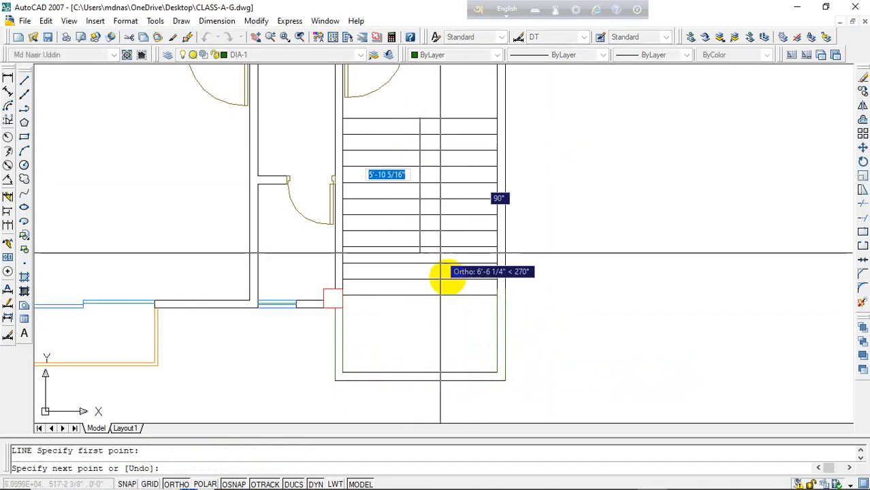
pyautogui.click(421, 325)
pyautogui.press('Return')
pyautogui.moveTo(433, 323); pyautogui.dragTo(437, 388, button='middle')
pyautogui.press('Escape')
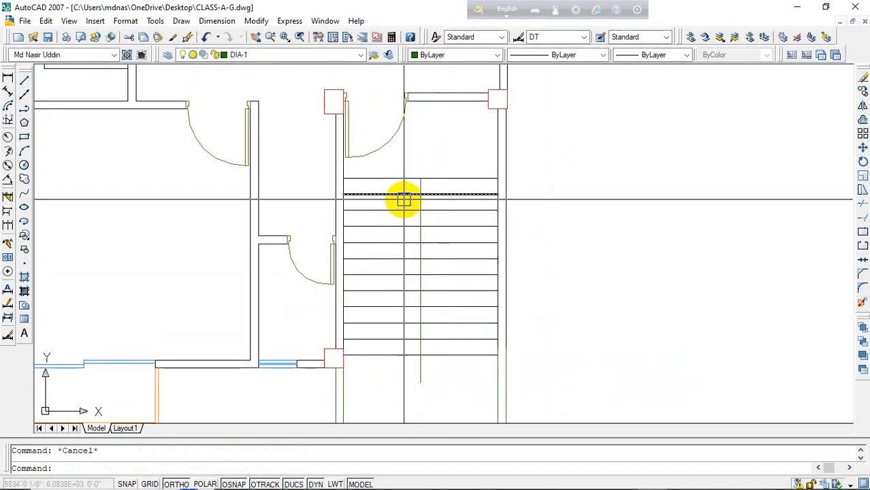
# Step: Offset the stair's vertical centre line 2" to each side
pyautogui.write('o')
pyautogui.press('Return')
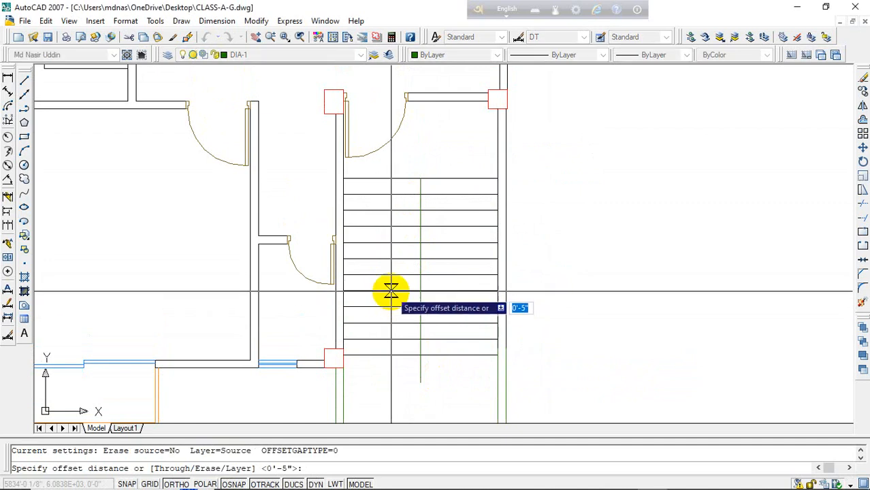
pyautogui.write('2')
pyautogui.press('Return')
pyautogui.scroll(3, 419, 177)
pyautogui.scroll(2, 420, 166)
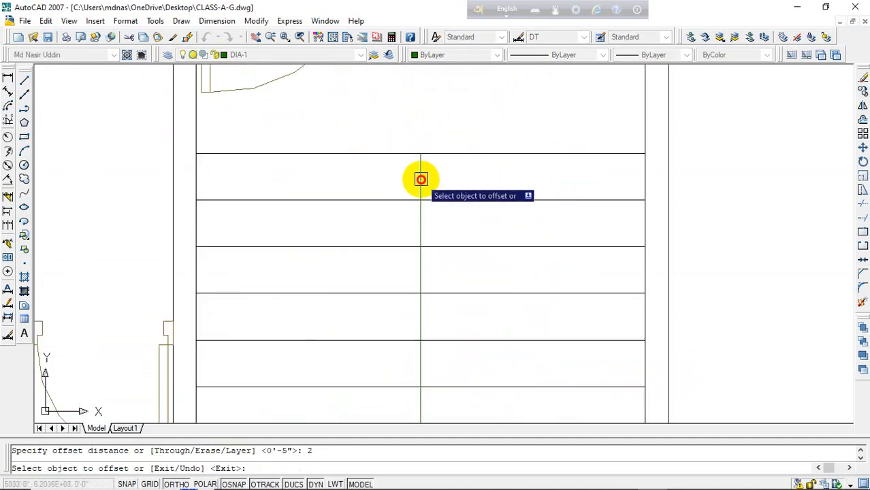
pyautogui.click(420, 179)
pyautogui.click(419, 183)
pyautogui.click(379, 197)
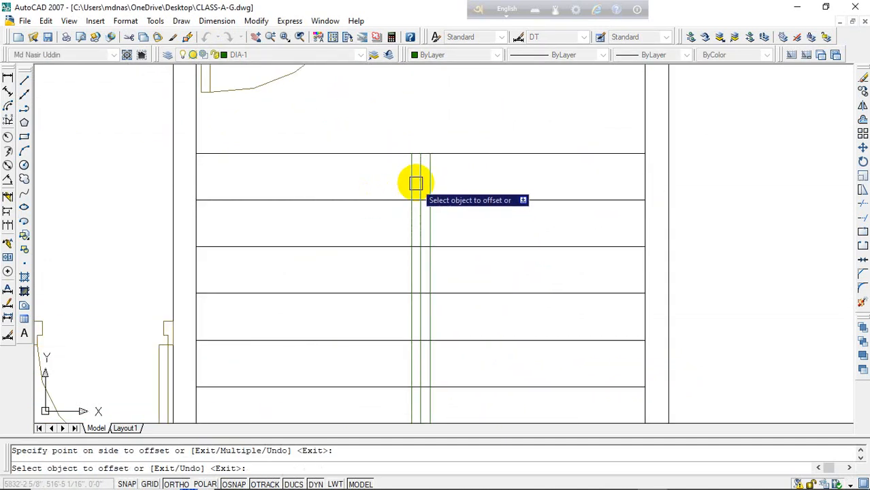
pyautogui.press('Escape')
pyautogui.scroll(2, 416, 163)
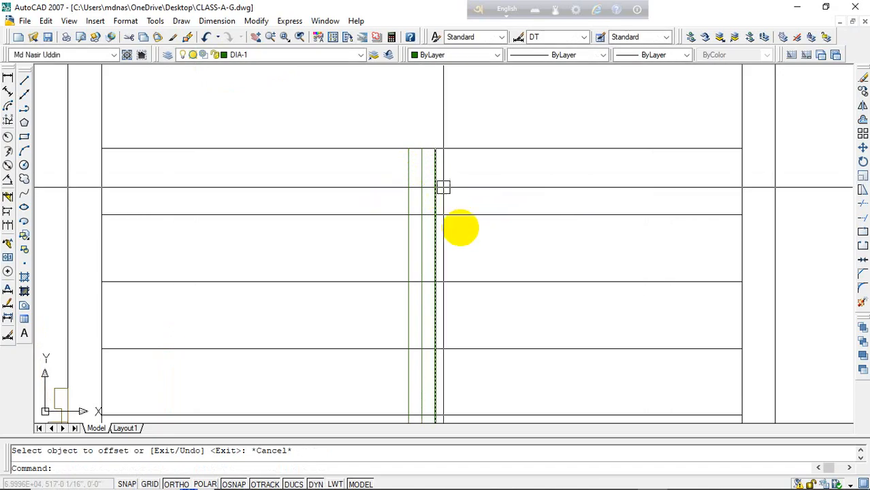
pyautogui.press('Escape')
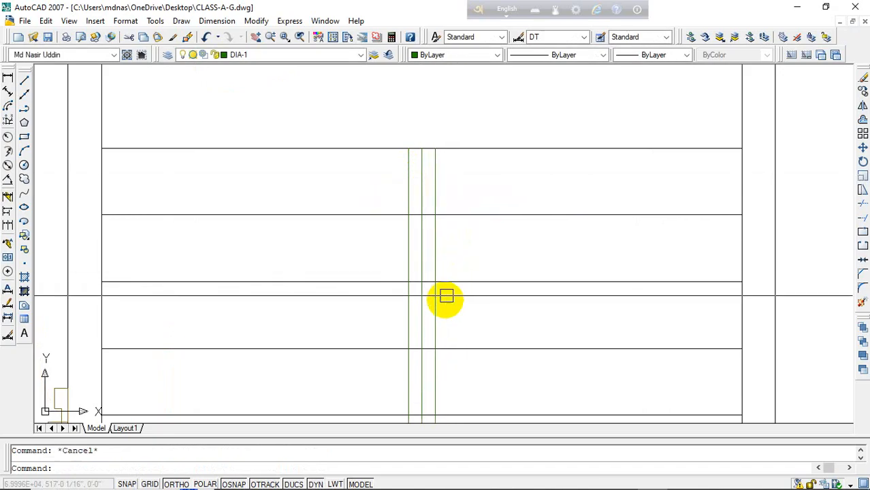
# Step: Offset the divider's two side lines 2" outward, one to each side
pyautogui.write('o')
pyautogui.press('Return')
pyautogui.write('2')
pyautogui.press('Return')
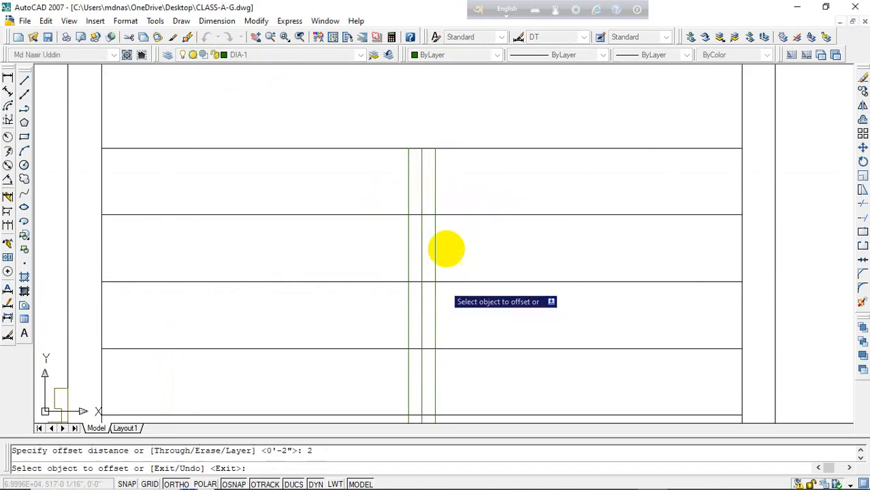
pyautogui.click(436, 180)
pyautogui.click(470, 173)
pyautogui.click(407, 180)
pyautogui.click(396, 160)
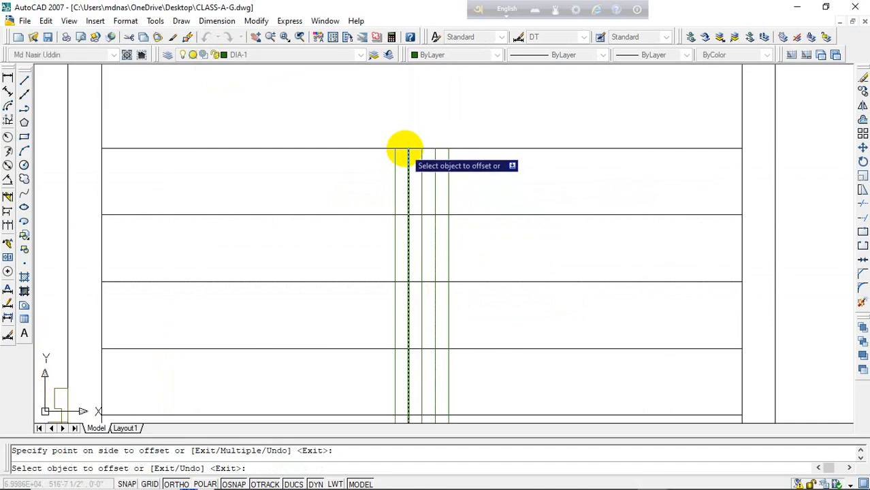
# Step: Offset the top tread line 2" upward and the lowest tread line 2" downward
pyautogui.scroll(-4, 470, 132)
pyautogui.scroll(-2, 481, 242)
pyautogui.scroll(2, 473, 223)
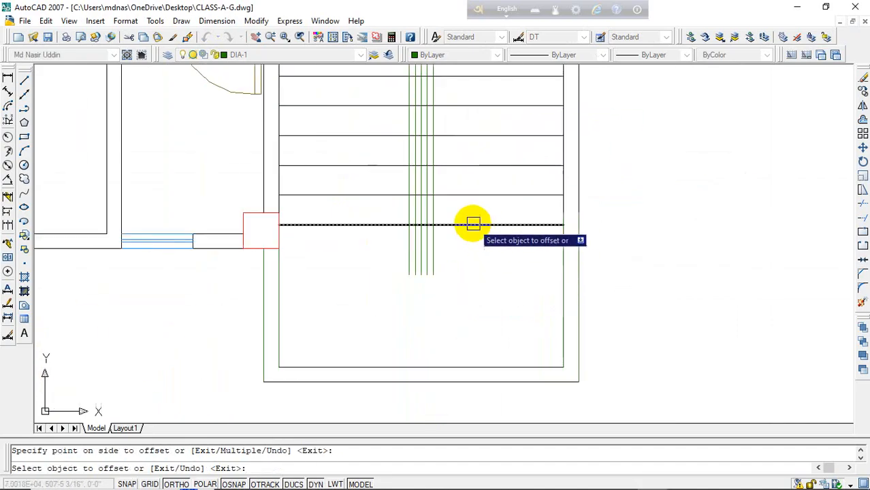
pyautogui.click(473, 224)
pyautogui.click(462, 257)
pyautogui.press('Escape')
# Step: Erase the vertical centre line between the stair divider's side lines
pyautogui.scroll(6, 422, 211)
pyautogui.click(409, 329)
pyautogui.click(415, 335)
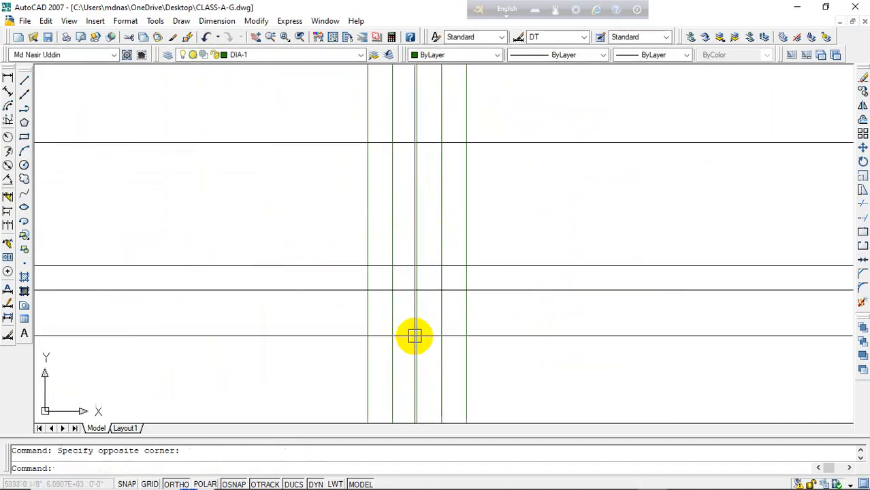
pyautogui.scroll(-3, 413, 346)
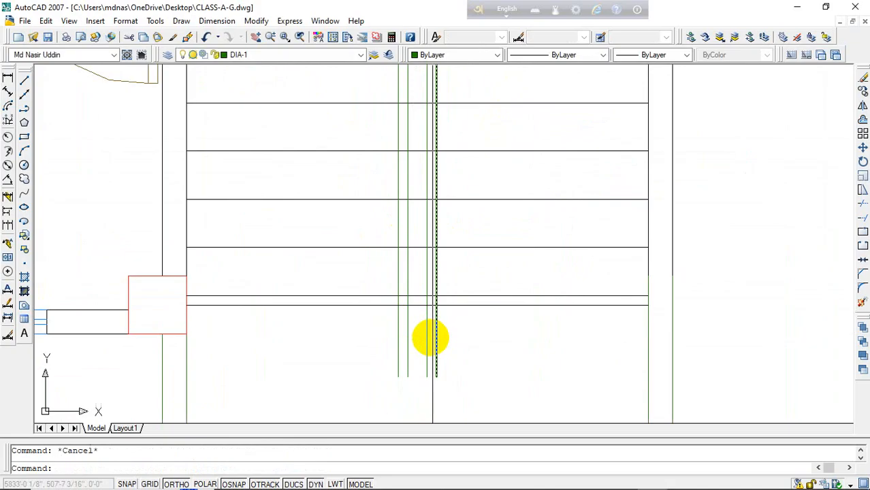
# Step: Fillet the divider's two outer vertical lines with the offset line below the lowest tread at radius 0
pyautogui.scroll(4, 419, 320)
pyautogui.write('f')
pyautogui.press('Return')
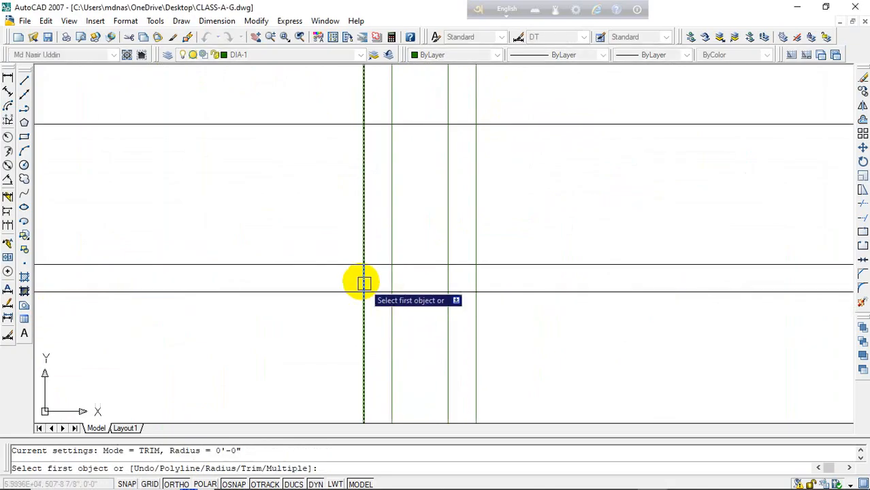
pyautogui.click(362, 277)
pyautogui.click(418, 291)
pyautogui.press('Return')
pyautogui.click(439, 292)
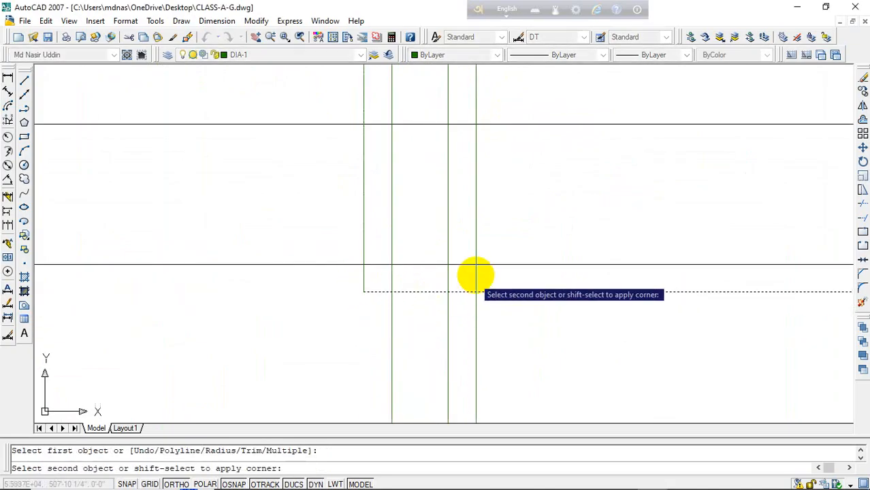
pyautogui.click(476, 278)
# Step: Fillet the divider's two outer vertical lines with the offset line above the top tread at radius 0
pyautogui.scroll(-4, 408, 305)
pyautogui.scroll(-3, 433, 354)
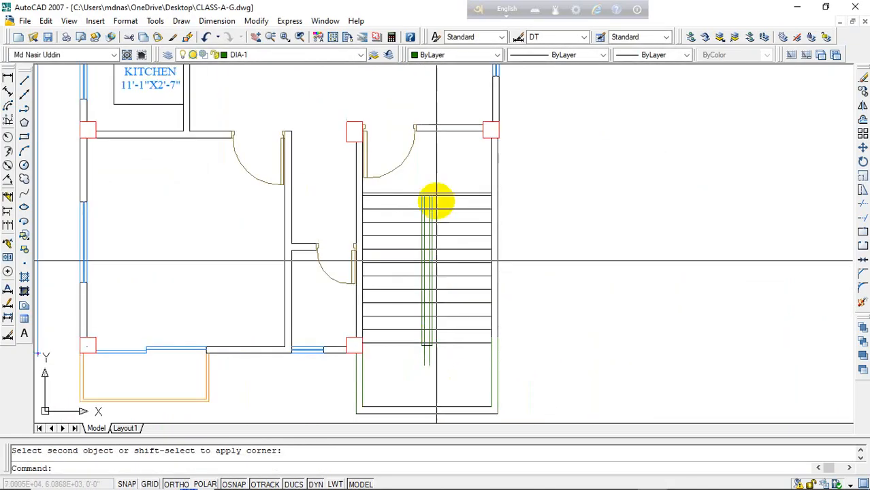
pyautogui.scroll(5, 429, 194)
pyautogui.press('Return')
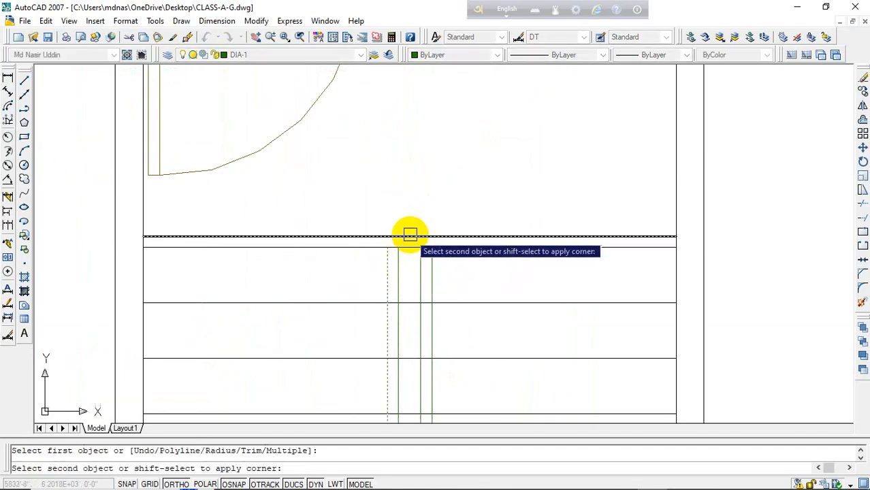
pyautogui.click(410, 236)
pyautogui.press('Return')
pyautogui.press('Escape')
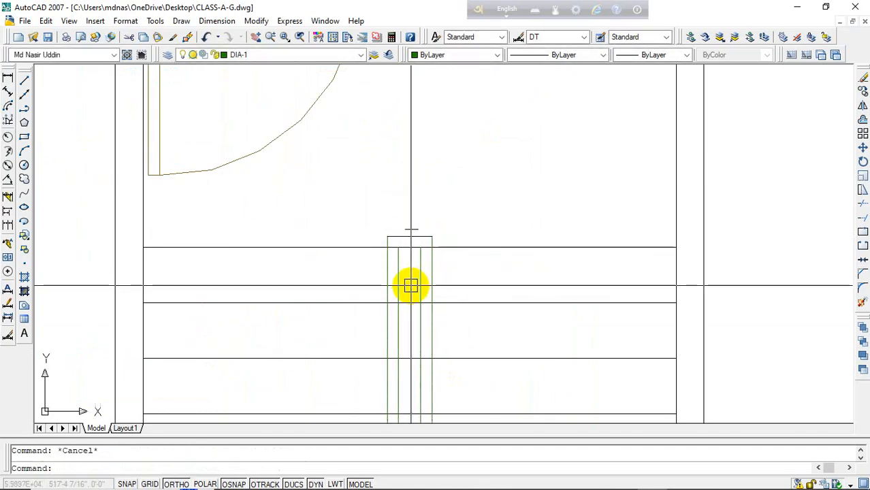
# Step: Trim the top and lowest treads between the divider's outer and inner lines, and the inner lines' ends below the lowest tread
pyautogui.write('tr')
pyautogui.press('Return')
pyautogui.press('Return')
pyautogui.scroll(4, 408, 287)
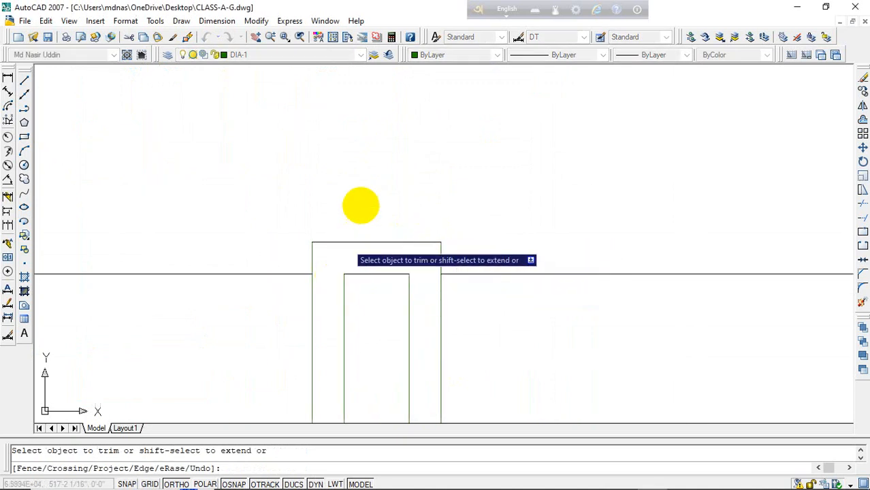
pyautogui.scroll(-4, 398, 237)
pyautogui.scroll(4, 398, 298)
pyautogui.click(404, 369)
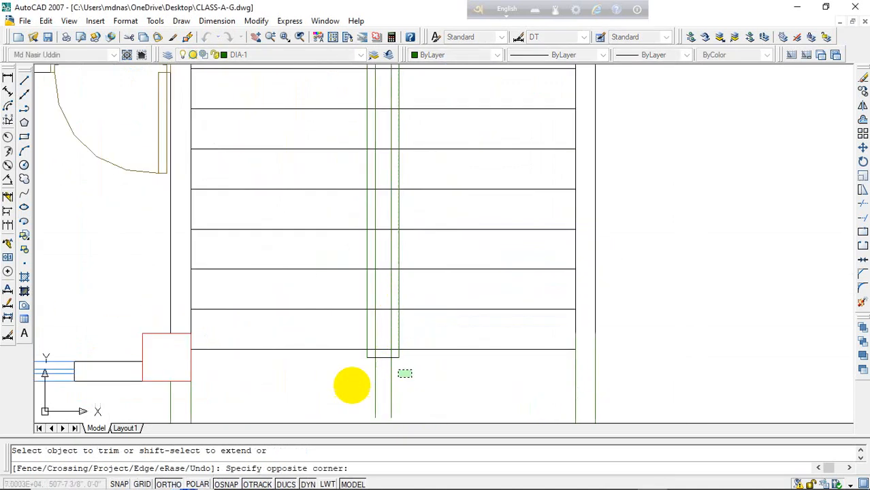
pyautogui.click(352, 389)
pyautogui.scroll(4, 380, 367)
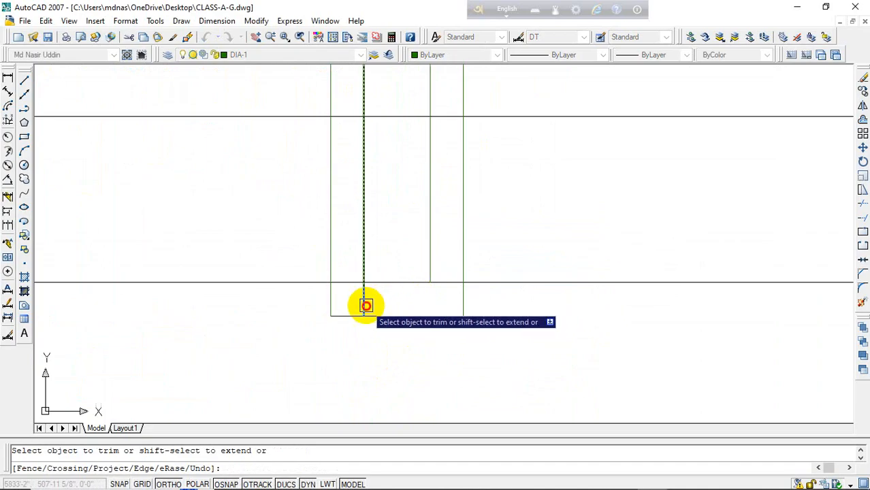
pyautogui.scroll(-4, 413, 281)
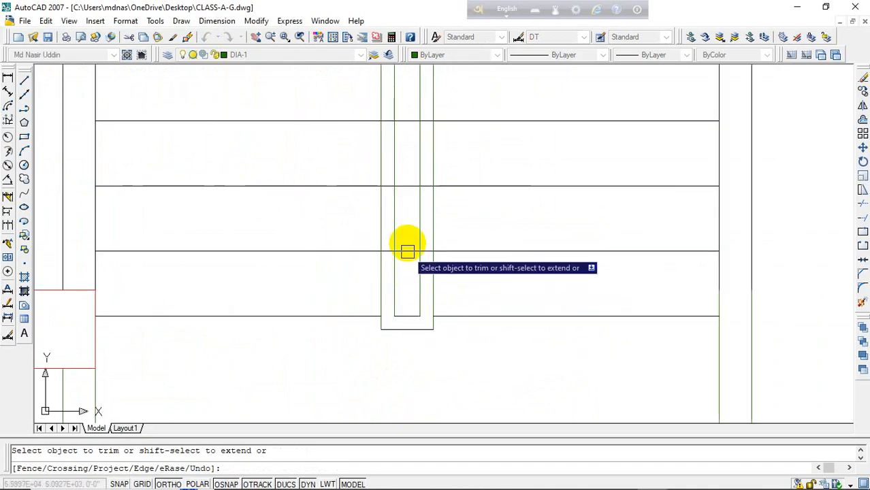
pyautogui.press('Escape')
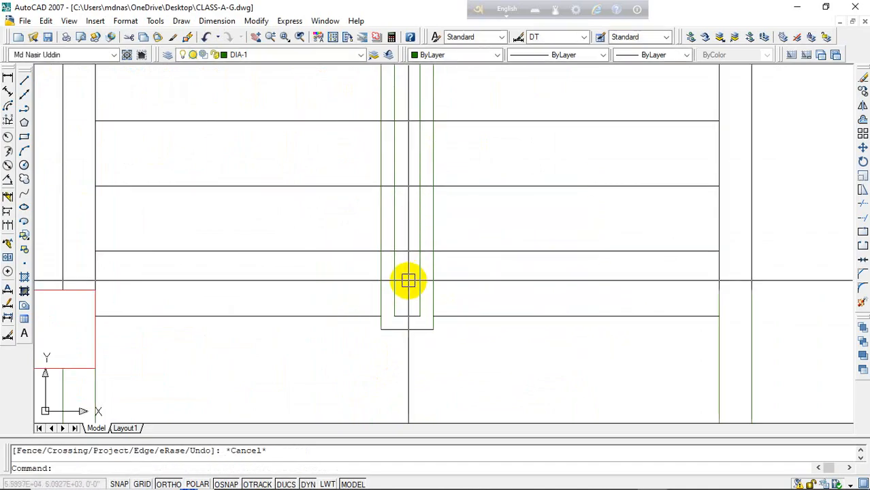
pyautogui.write('tr')
pyautogui.press('Return')
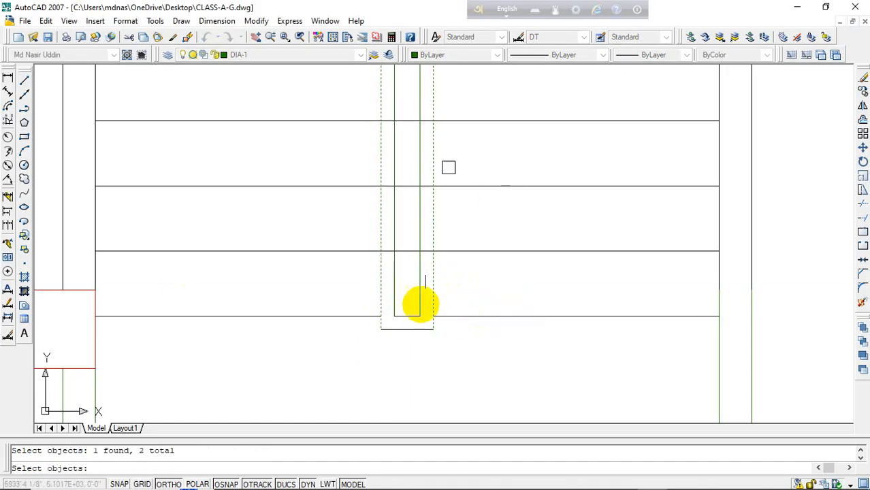
pyautogui.press('Escape')
# Step: Trim all intermediate treads between the divider's two outer vertical lines, using those lines as cutting edges
pyautogui.write('tr')
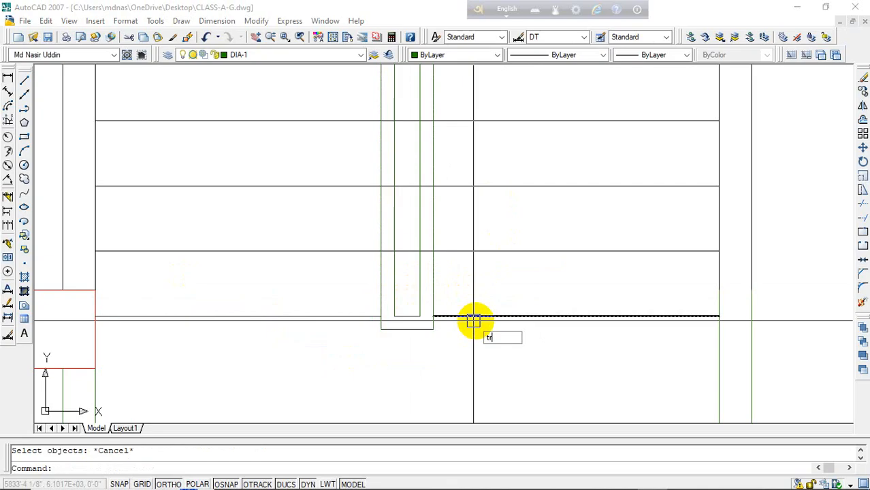
pyautogui.press('Return')
pyautogui.click(434, 266)
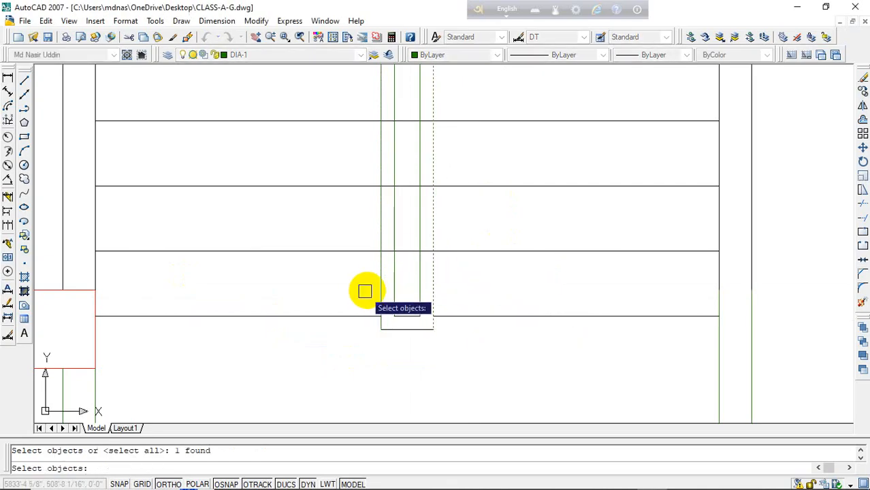
pyautogui.press('Return')
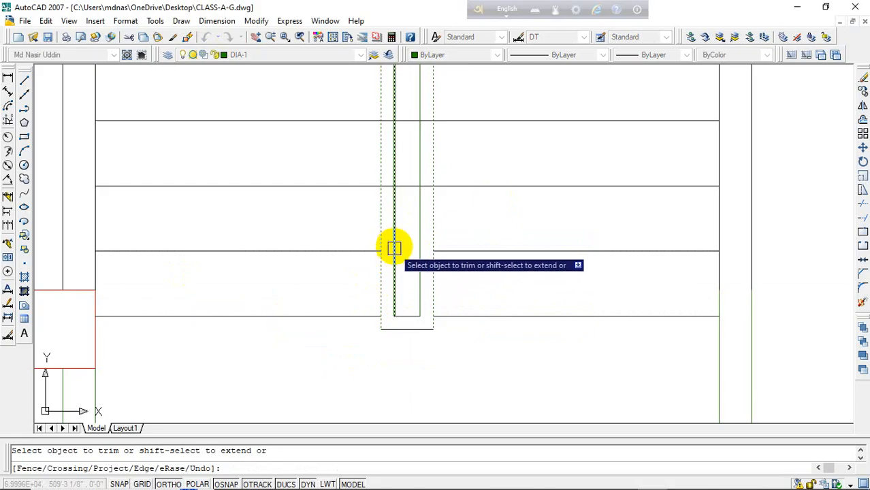
pyautogui.scroll(-4, 443, 367)
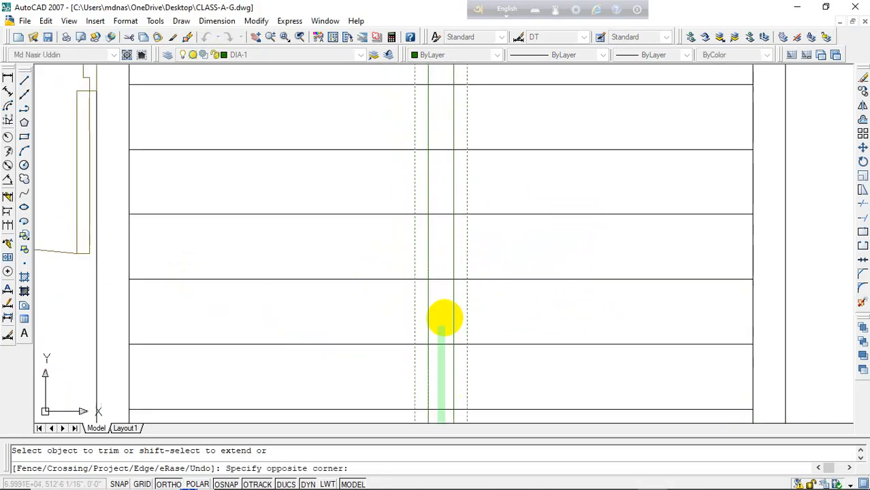
pyautogui.click(444, 141)
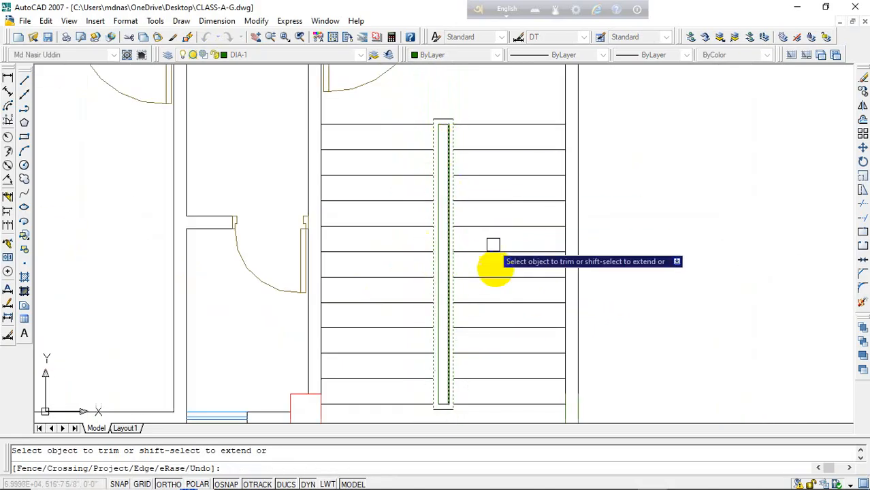
pyautogui.press('Escape')
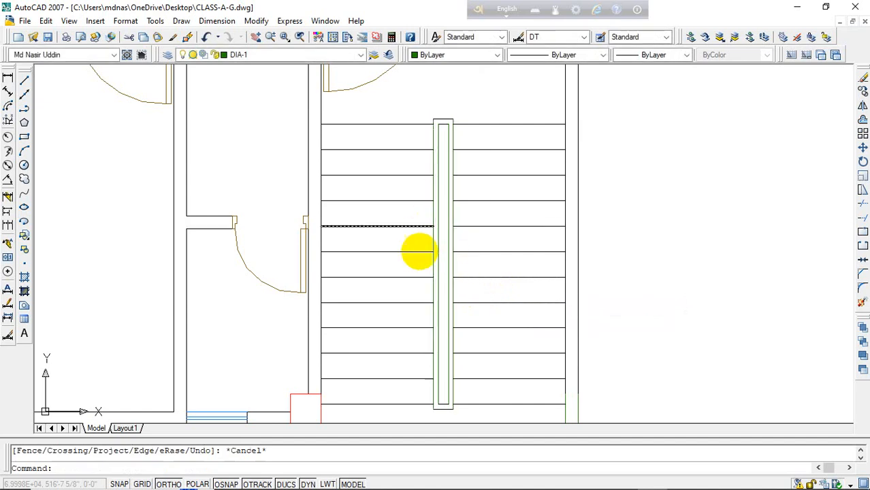
# Step: Draw a walking line from the left flight's top tread midpoint down, across the landing, and up to the right flight's top tread
pyautogui.scroll(-5, 371, 201)
pyautogui.scroll(3, 423, 156)
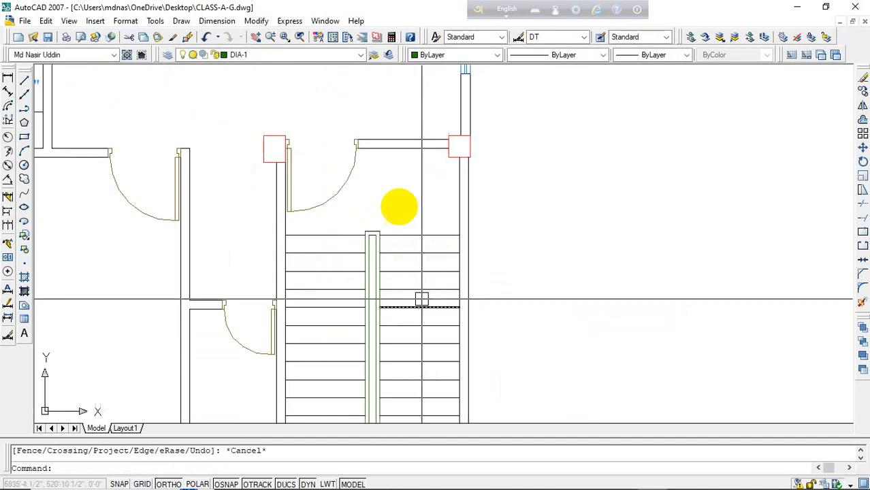
pyautogui.scroll(-2, 371, 202)
pyautogui.scroll(3, 387, 202)
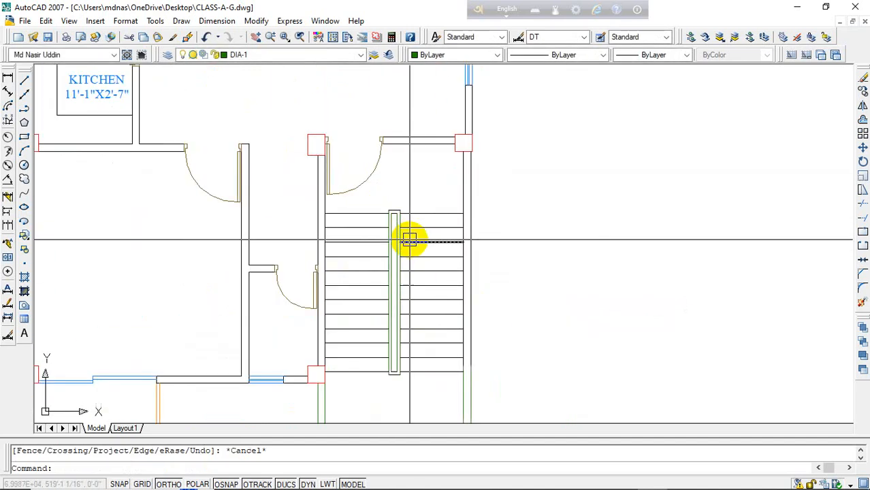
pyautogui.write('l')
pyautogui.press('Return')
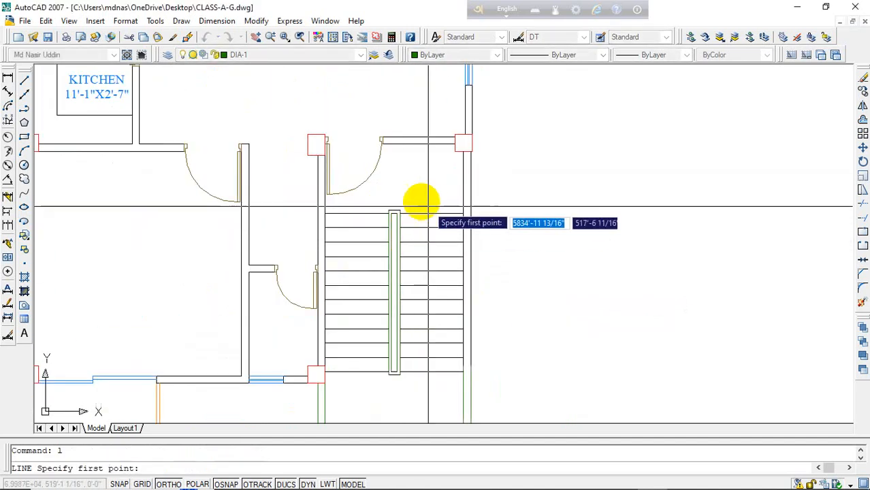
pyautogui.click(356, 216)
pyautogui.moveTo(354, 394); pyautogui.dragTo(346, 326, button='middle')
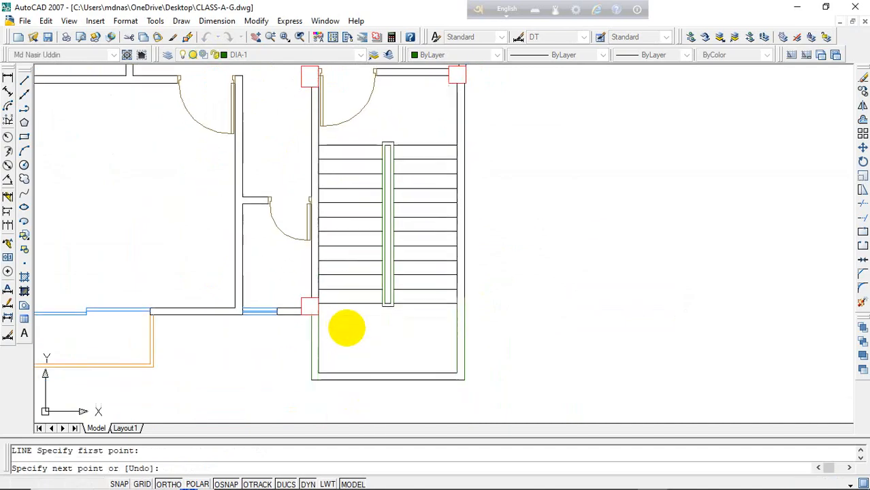
pyautogui.click(352, 341)
pyautogui.click(428, 341)
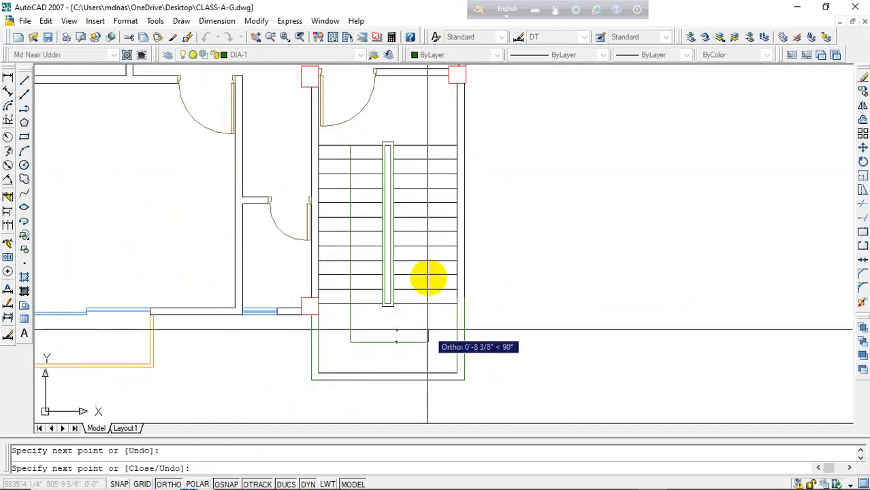
pyautogui.scroll(4, 426, 145)
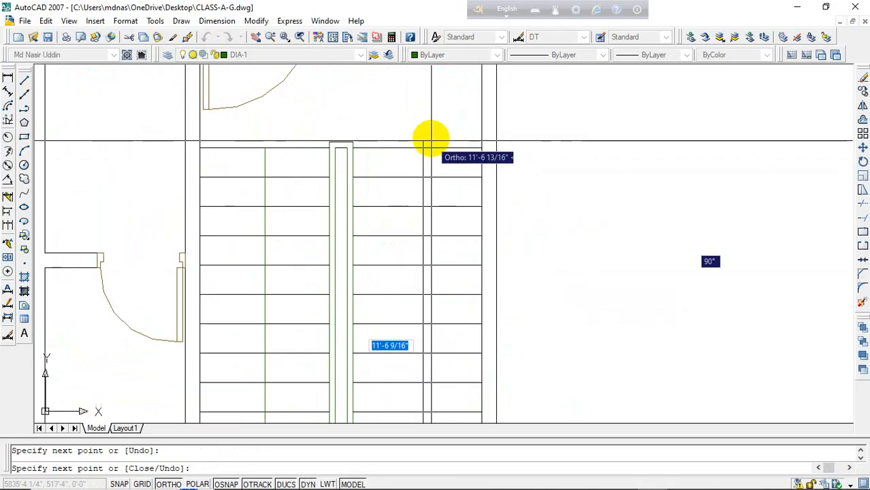
pyautogui.click(424, 145)
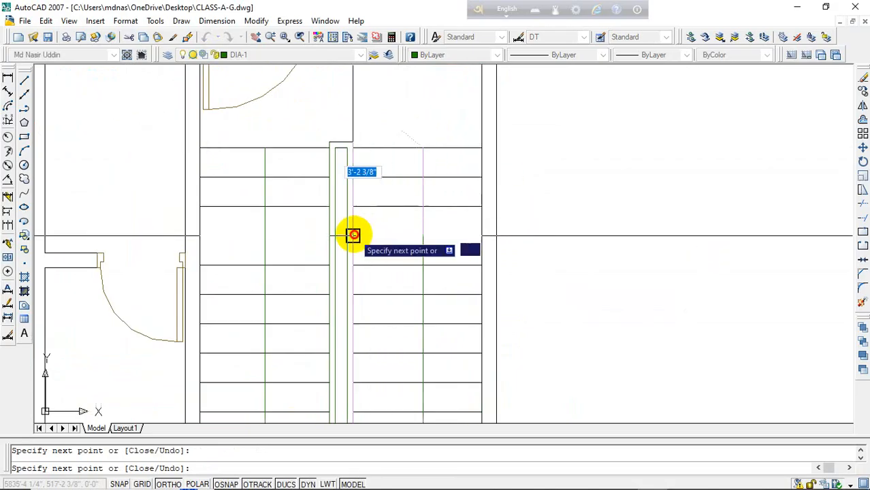
# Step: Draw a diagonal arrow line from the walking line's end to the divider at the fourth tread, and mirror it about the walking line, keeping the original
pyautogui.click(352, 235)
pyautogui.press('Escape')
pyautogui.click(395, 190)
pyautogui.write('m')
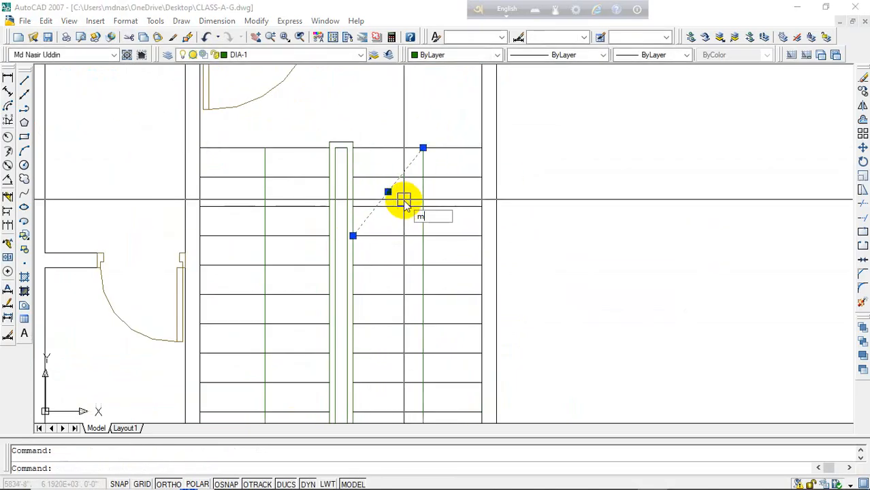
pyautogui.write('i')
pyautogui.press('Return')
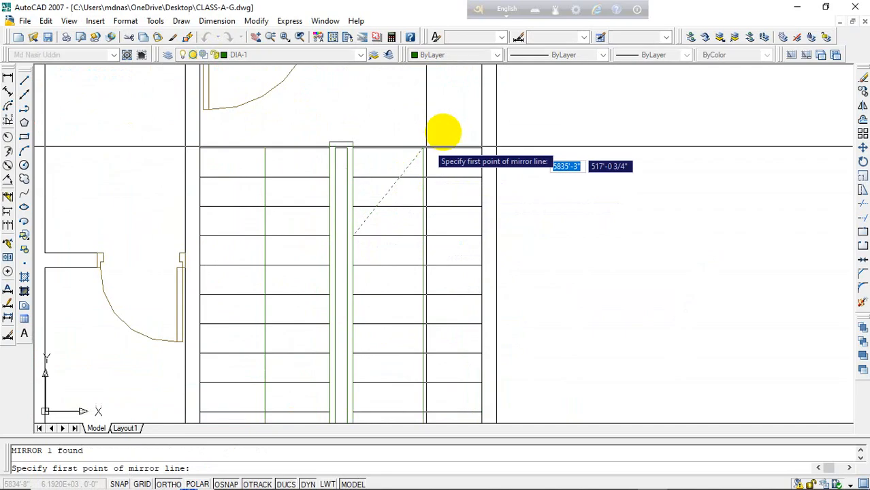
pyautogui.click(422, 148)
pyautogui.click(422, 121)
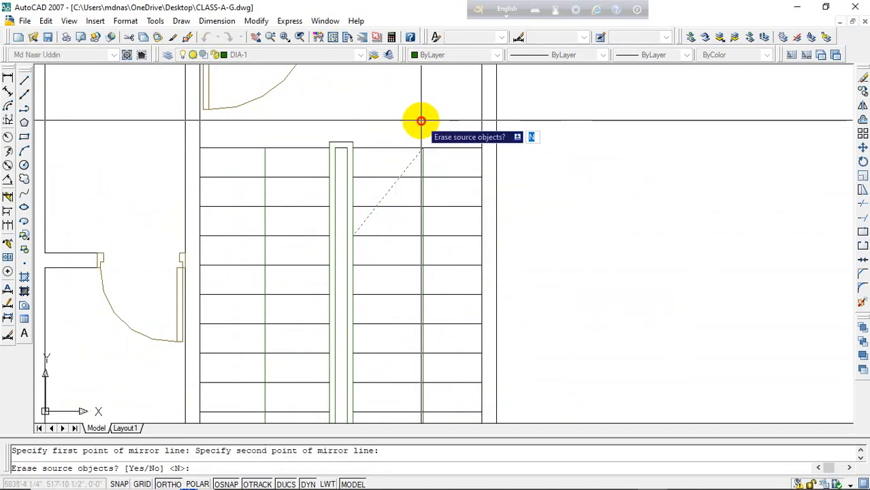
pyautogui.press('Return')
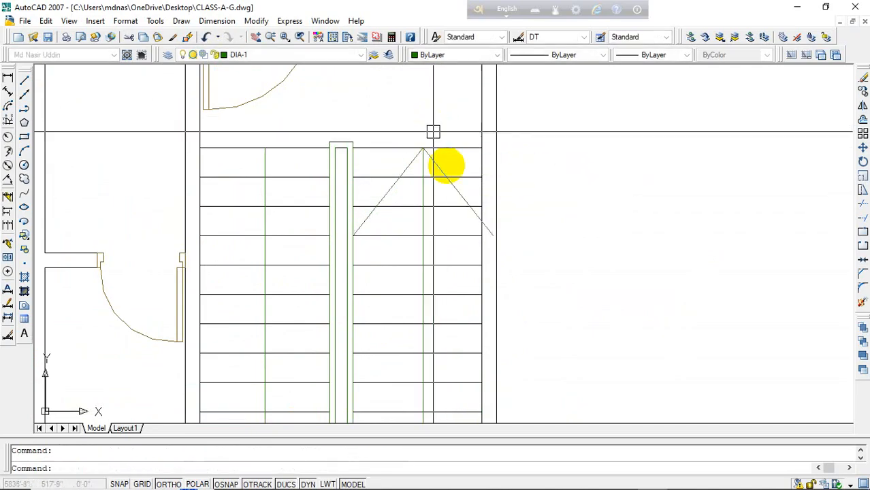
# Step: Move the mirrored arrow line's lower endpoint to the fourth tread's end at the right wall's inner face
pyautogui.scroll(3, 467, 209)
pyautogui.click(509, 244)
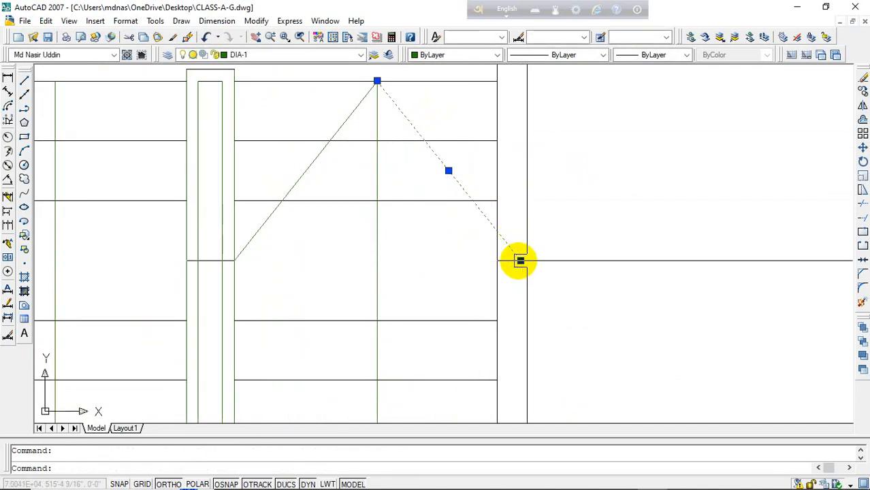
pyautogui.click(520, 260)
pyautogui.press('Escape')
pyautogui.scroll(-5, 408, 225)
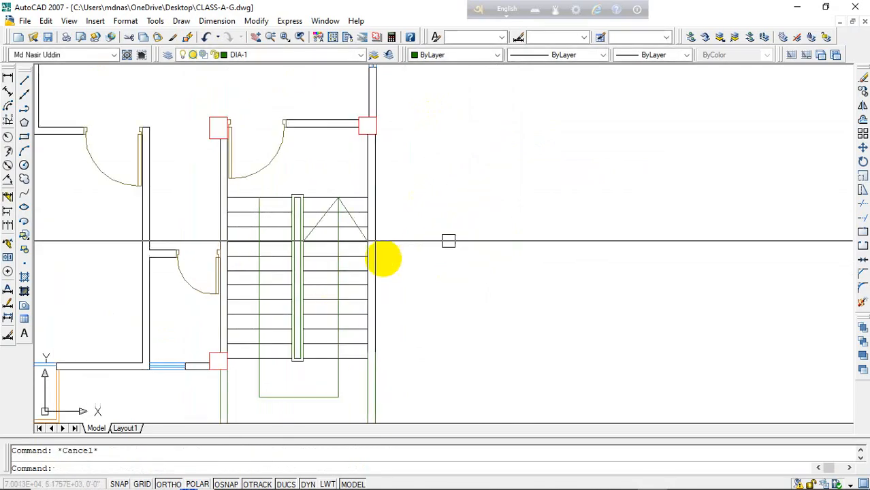
# Step: Move the first arrow line's lower endpoint along the fourth tread so it sits slightly away from the central divider
pyautogui.scroll(3, 302, 230)
pyautogui.click(304, 252)
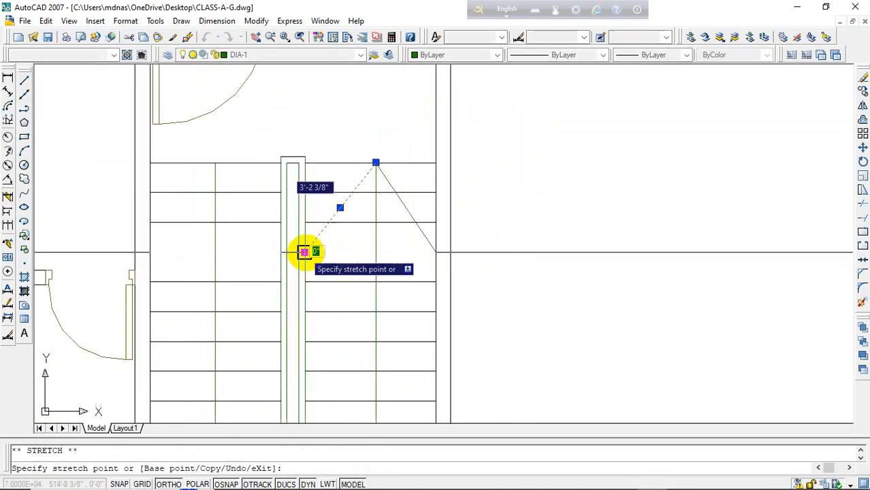
pyautogui.press('Escape')
# Step: Examine the staircase, its landing and its position within the overall floor plan
pyautogui.scroll(-4, 375, 263)
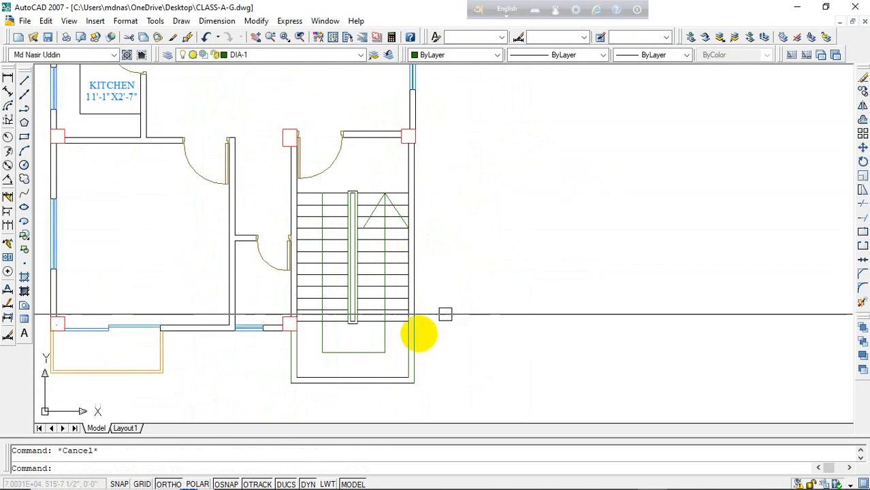
pyautogui.scroll(2, 411, 184)
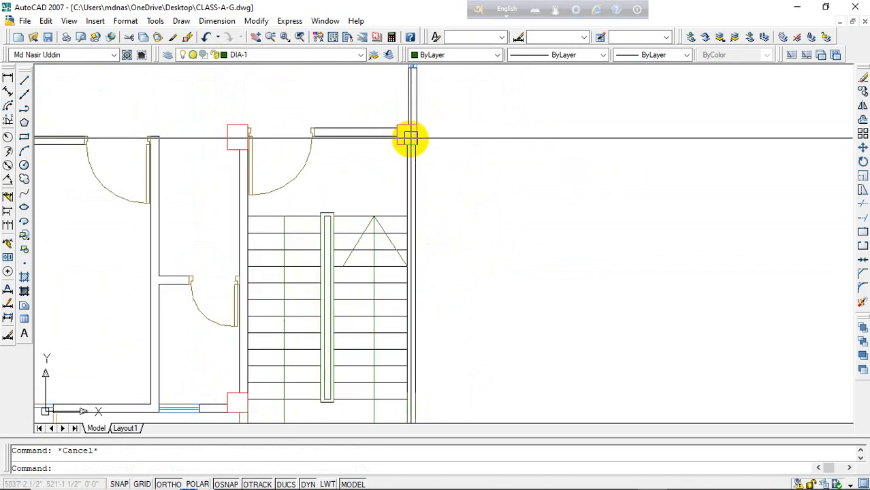
pyautogui.scroll(-5, 408, 136)
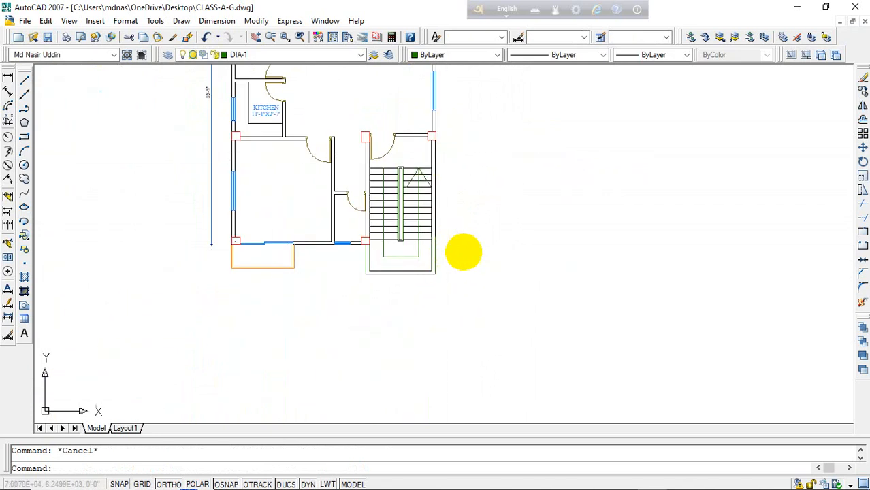
pyautogui.moveTo(464, 253); pyautogui.dragTo(542, 348, button='middle')
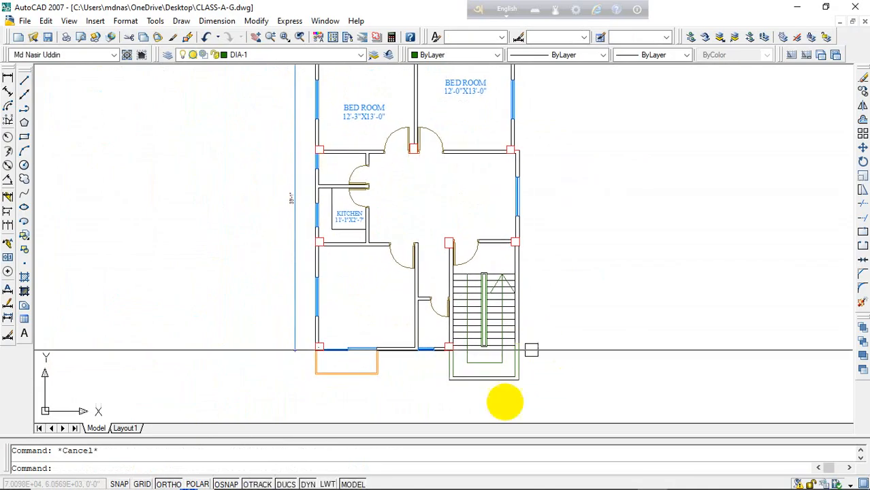
pyautogui.scroll(-2, 442, 313)
pyautogui.scroll(3, 436, 344)
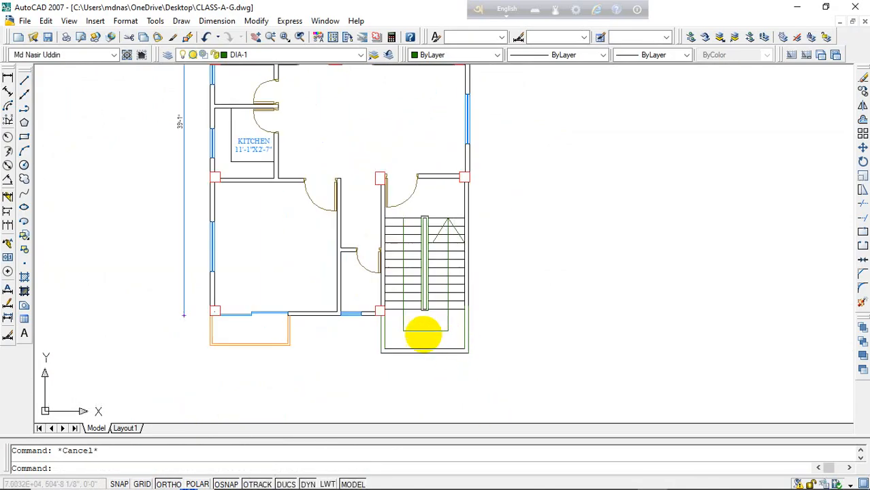
pyautogui.scroll(3, 429, 330)
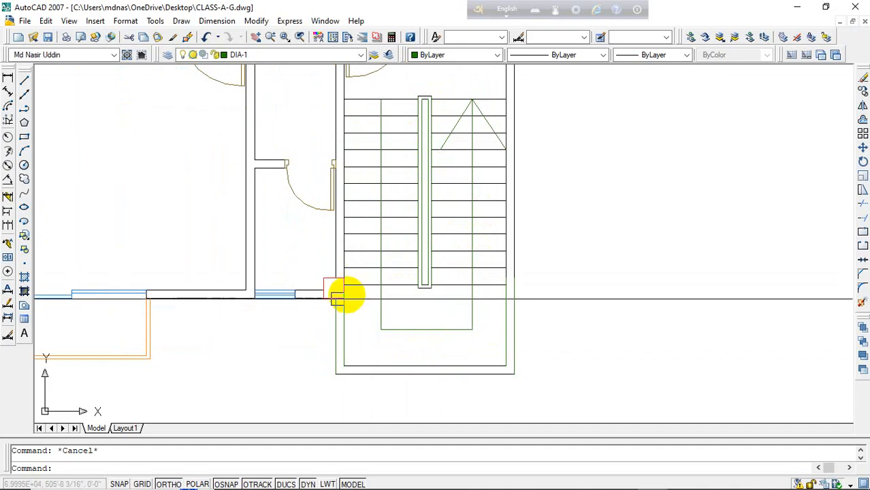
pyautogui.scroll(-4, 424, 199)
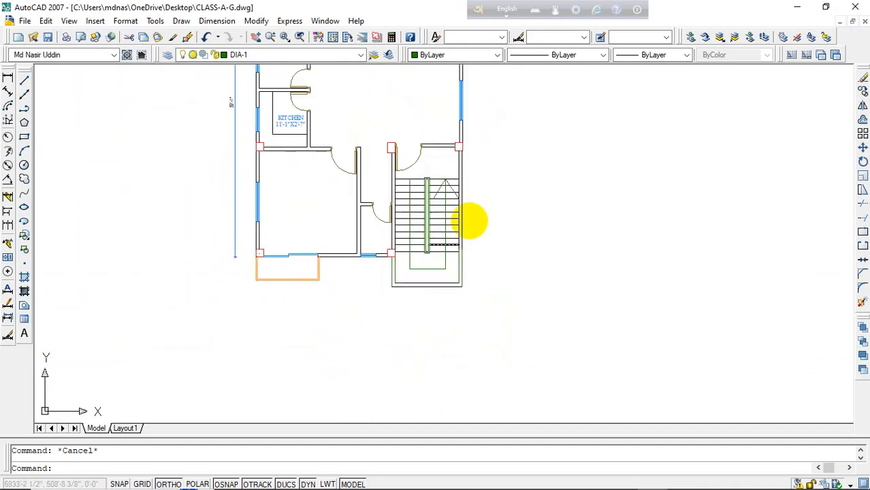
pyautogui.moveTo(472, 219)
pyautogui.mouseDown(button='middle')
pyautogui.moveTo(486, 237)
pyautogui.moveTo(470, 326)
pyautogui.moveTo(376, 335)
pyautogui.moveTo(442, 317)
pyautogui.moveTo(423, 278)
pyautogui.mouseUp(button='middle')
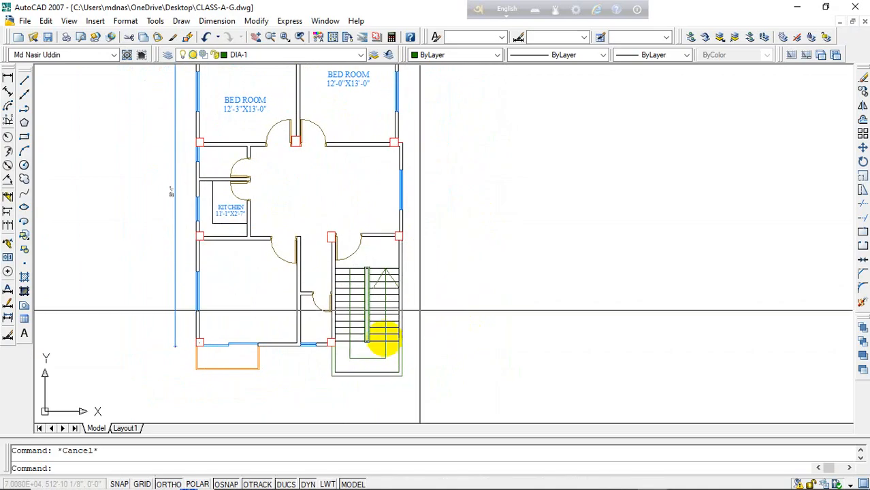
pyautogui.moveTo(243, 236); pyautogui.dragTo(323, 282, button='middle')
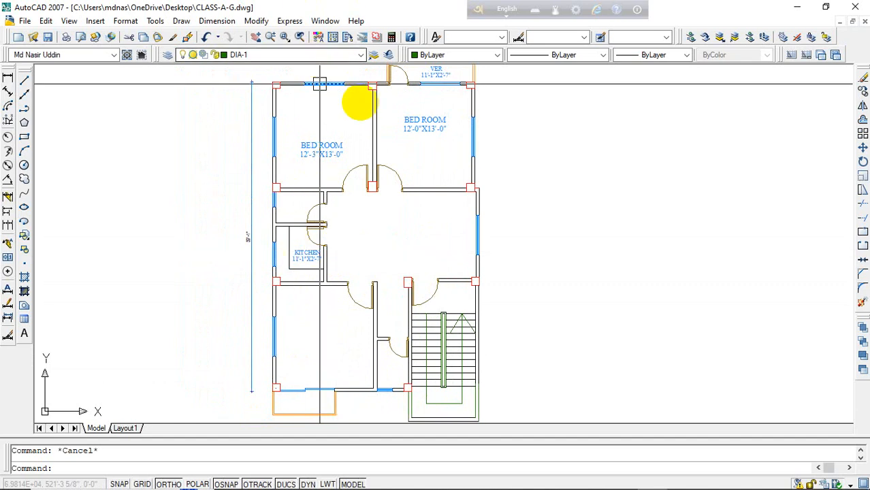
pyautogui.click(96, 22)
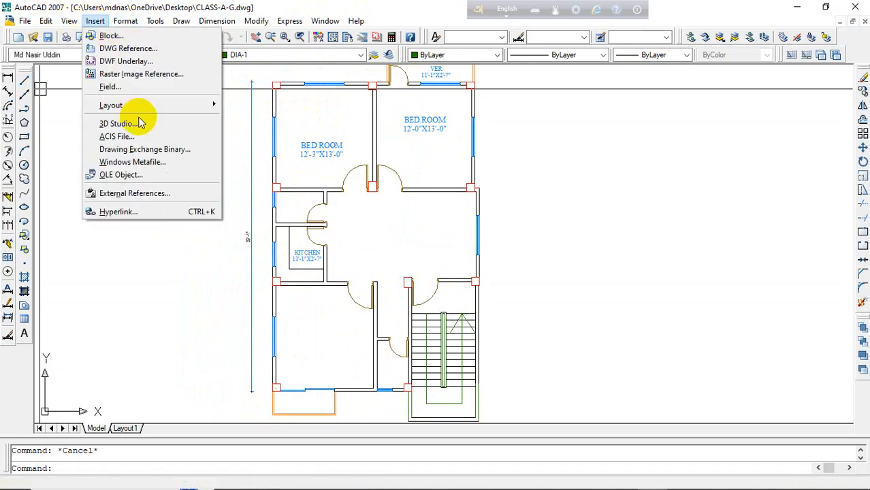
pyautogui.click(144, 73)
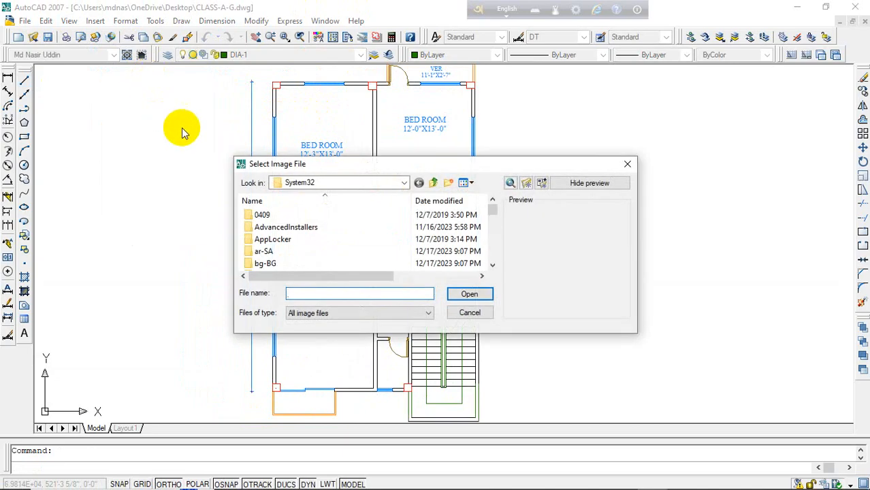
pyautogui.scroll(-5, 354, 217)
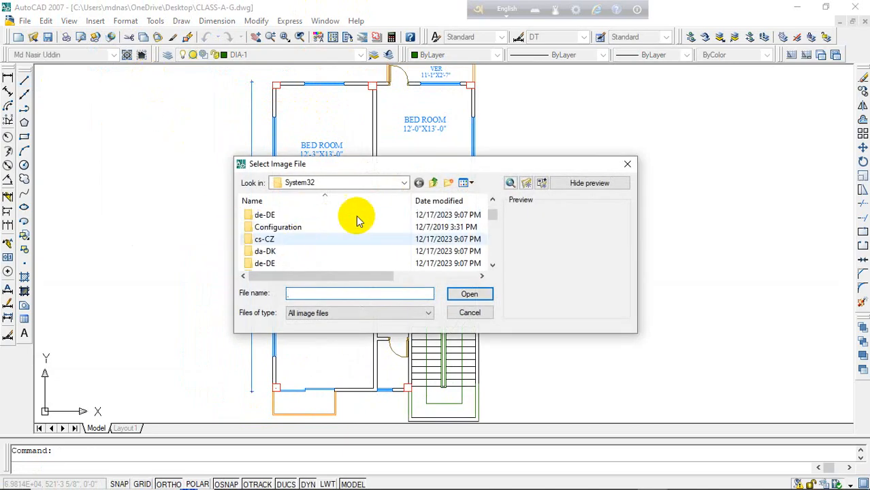
pyautogui.click(624, 165)
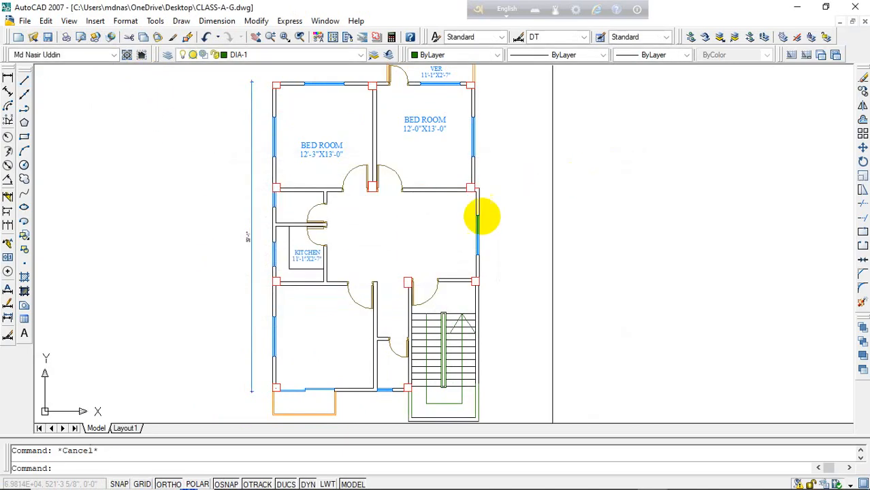
# Step: Draw a 5' by 5' square in the empty space to the right of the staircase
pyautogui.scroll(-3, 481, 214)
pyautogui.scroll(4, 220, 204)
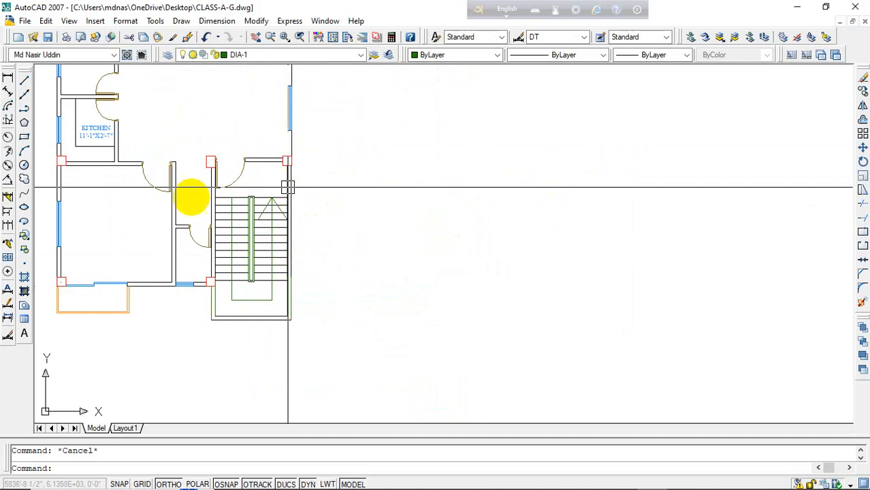
pyautogui.click(23, 138)
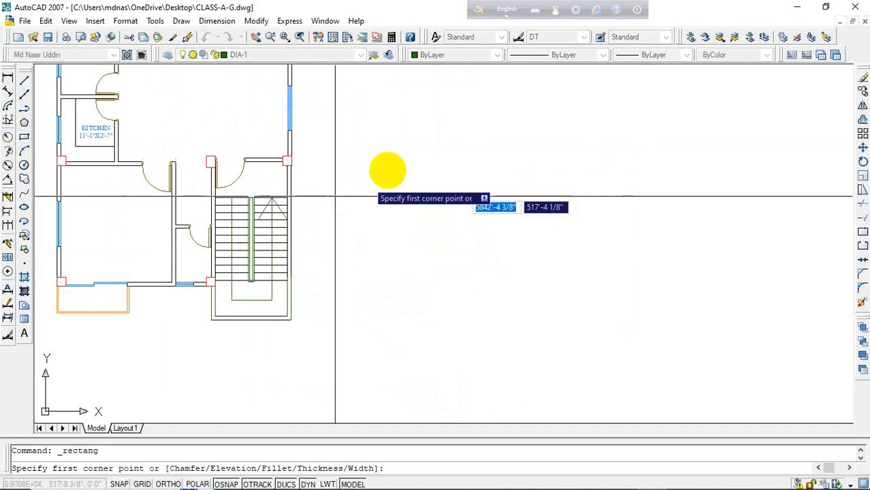
pyautogui.click(417, 154)
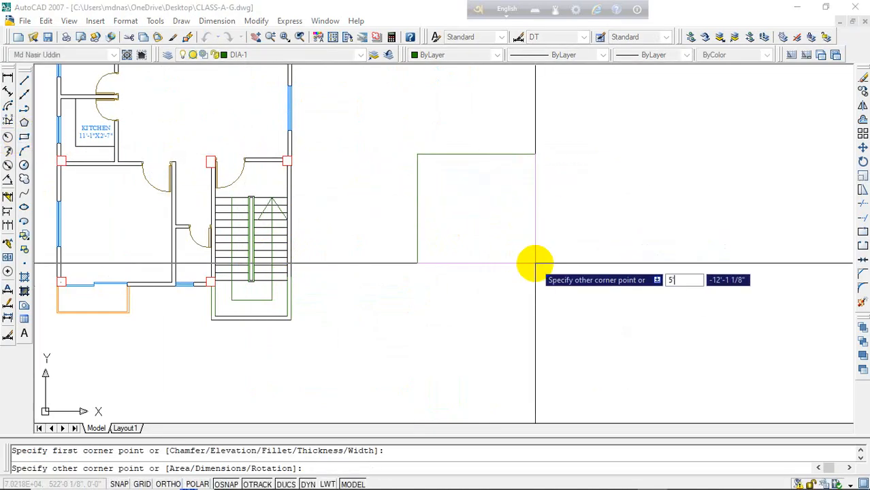
pyautogui.press('Tab')
pyautogui.write("5'")
pyautogui.press('Return')
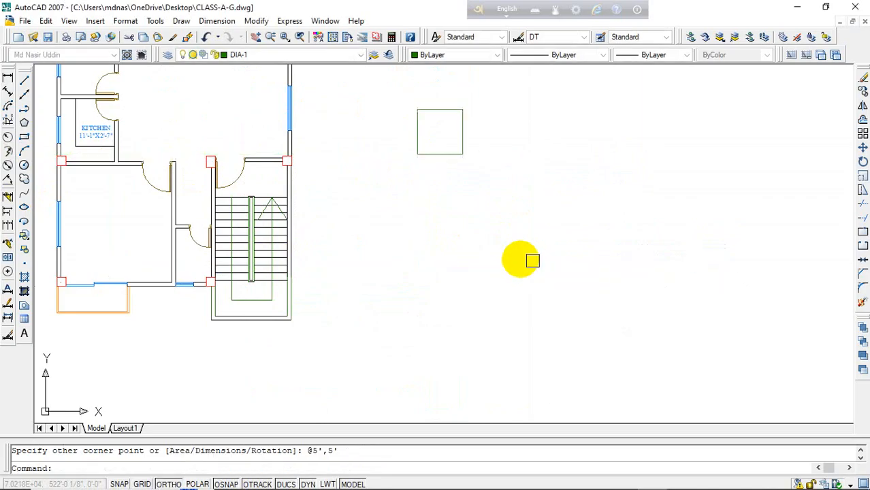
# Step: Move the square straight down until it is level with the upper part of the staircase
pyautogui.scroll(2, 417, 111)
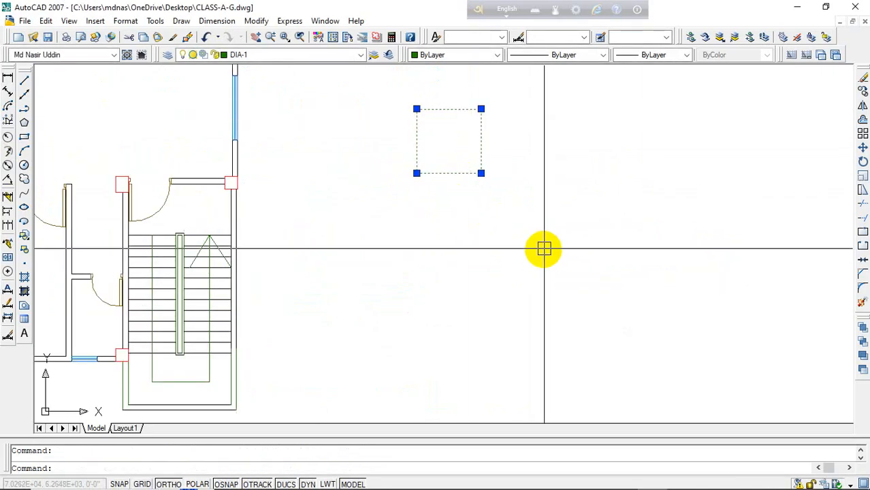
pyautogui.write('m')
pyautogui.press('Return')
pyautogui.click(549, 218)
pyautogui.click(548, 324)
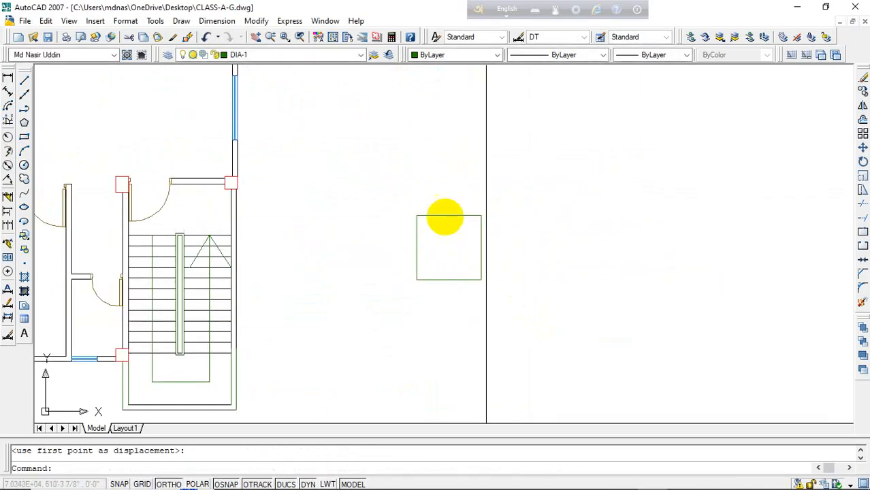
# Step: Offset the square outward by 10 inches to form its wall thickness
pyautogui.scroll(3, 451, 252)
pyautogui.scroll(-2, 459, 314)
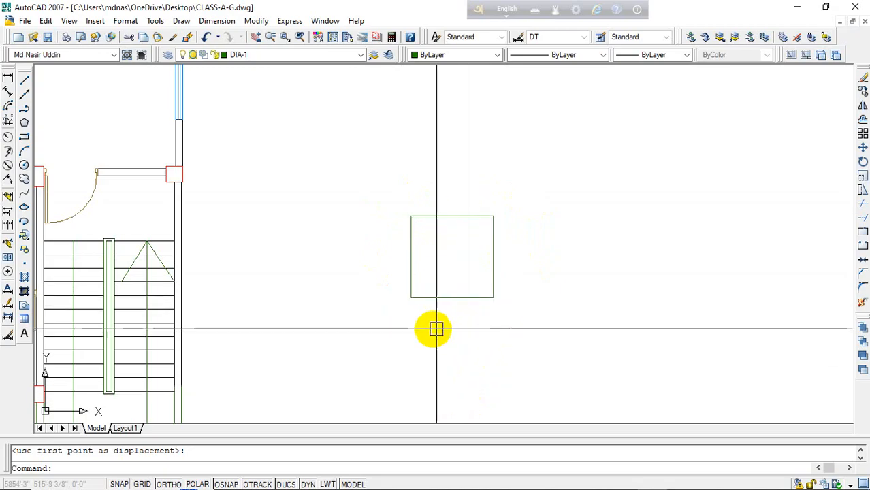
pyautogui.press('Escape')
pyautogui.write('o')
pyautogui.press('Return')
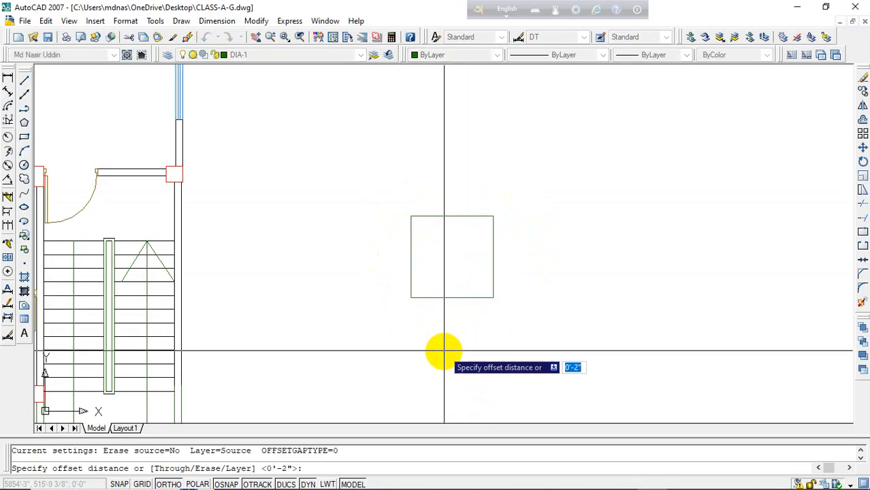
pyautogui.write('1')
pyautogui.press('Return')
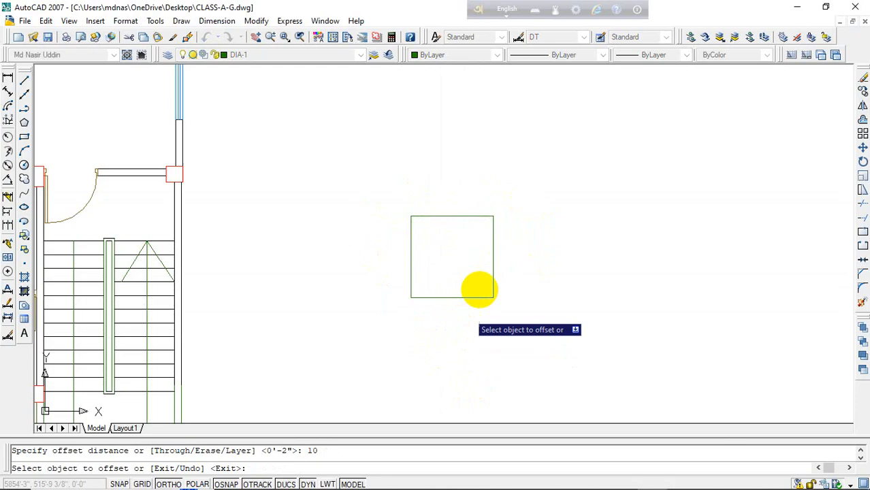
pyautogui.click(489, 248)
pyautogui.click(574, 224)
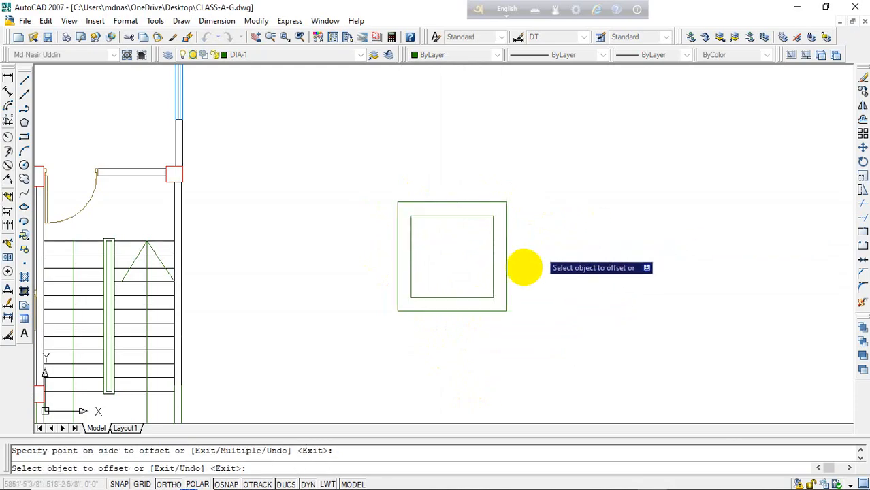
pyautogui.press('Escape')
# Step: Draw a vertical line from the midpoint of the inner square's bottom edge down past the outer square
pyautogui.write('l')
pyautogui.press('Return')
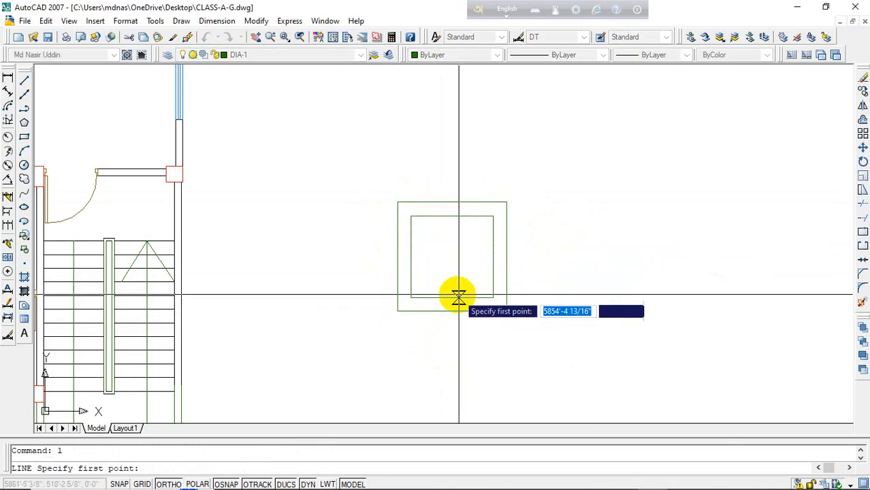
pyautogui.click(472, 368)
pyautogui.press('Return')
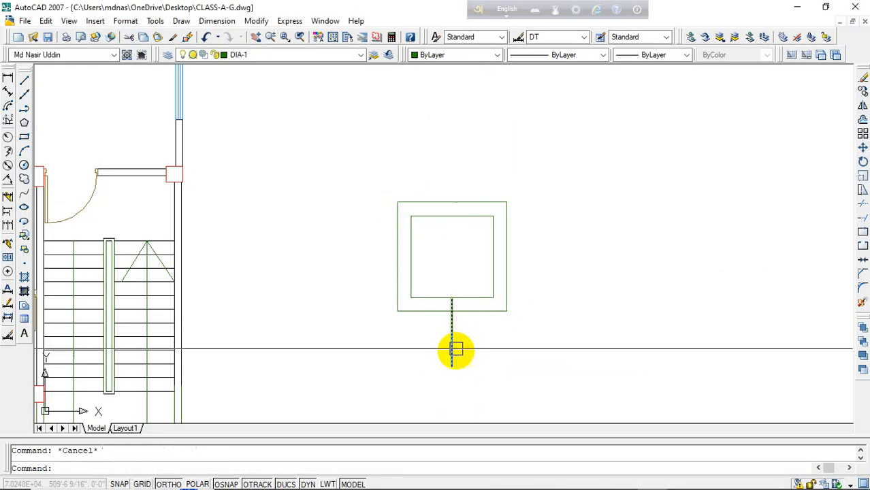
# Step: Offset the vertical centre line by 15 inches to both sides
pyautogui.write('o')
pyautogui.press('Return')
pyautogui.write('1')
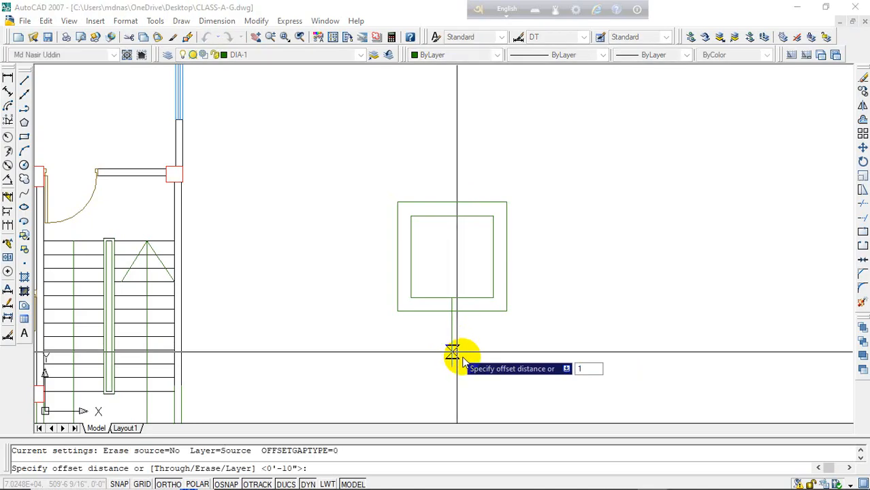
pyautogui.write('5')
pyautogui.press('Return')
pyautogui.click(451, 348)
pyautogui.click(495, 344)
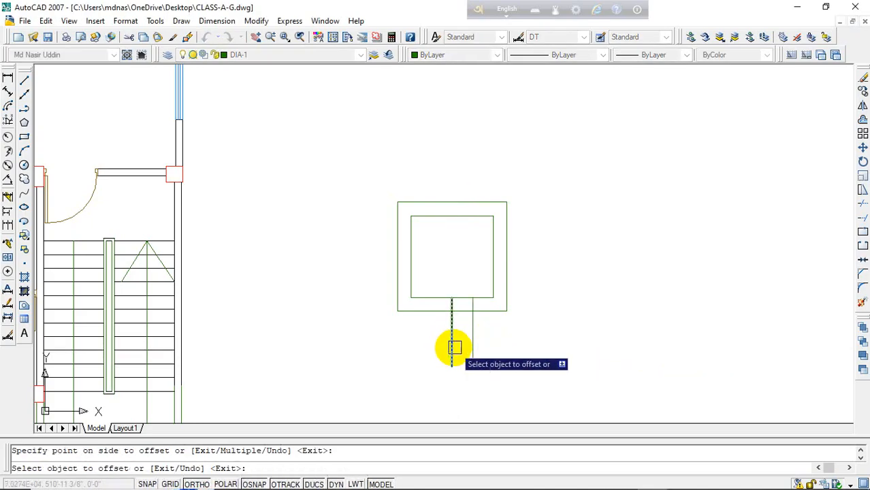
pyautogui.click(454, 347)
pyautogui.click(377, 371)
pyautogui.press('Escape')
# Step: Trim the vertical lines below the outer square and the bottom wall edges between the offset lines, using all objects as cutting edges
pyautogui.write('tr')
pyautogui.press('Return')
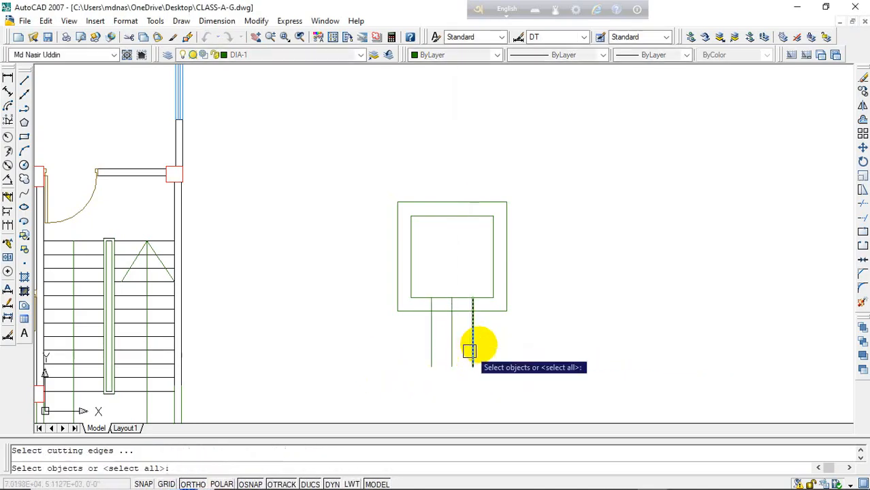
pyautogui.press('Return')
pyautogui.click(505, 336)
pyautogui.click(394, 382)
pyautogui.scroll(3, 451, 295)
pyautogui.click(478, 276)
pyautogui.click(449, 344)
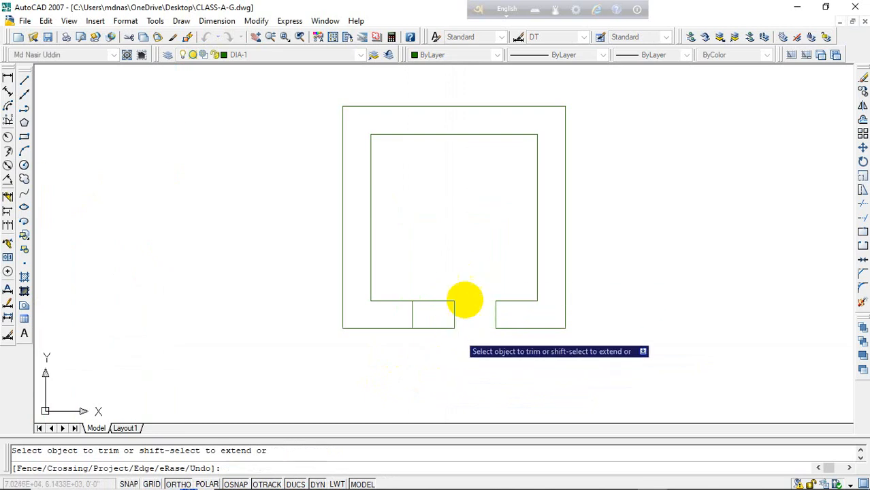
pyautogui.click(469, 271)
pyautogui.click(446, 350)
pyautogui.press('Escape')
# Step: Delete the leftover piece of the centre line inside the bottom wall opening
pyautogui.click(470, 284)
pyautogui.click(441, 360)
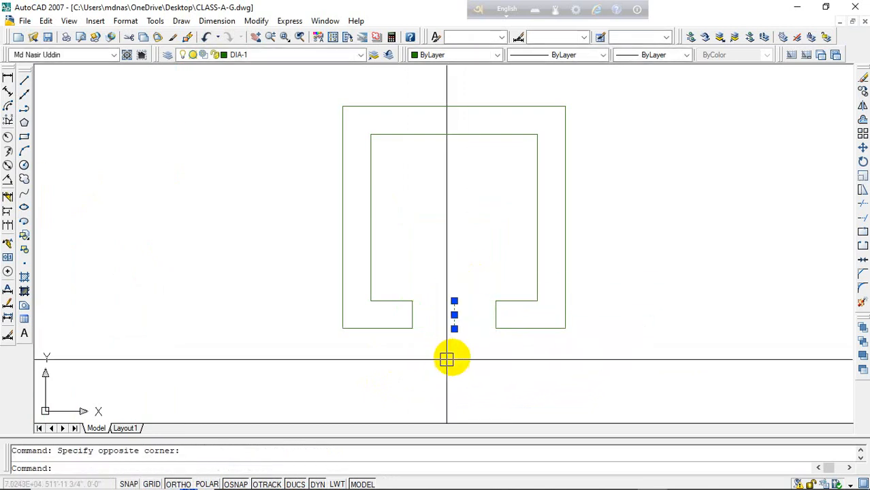
pyautogui.press('Delete')
# Step: Draw two crossing diagonal lines between the opposite corners of the bottom wall opening
pyautogui.write('l')
pyautogui.press('Return')
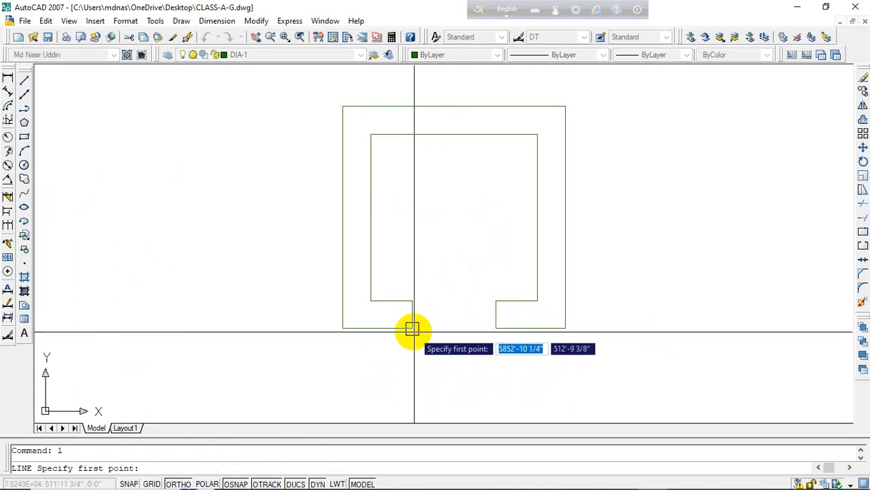
pyautogui.click(412, 328)
pyautogui.click(497, 300)
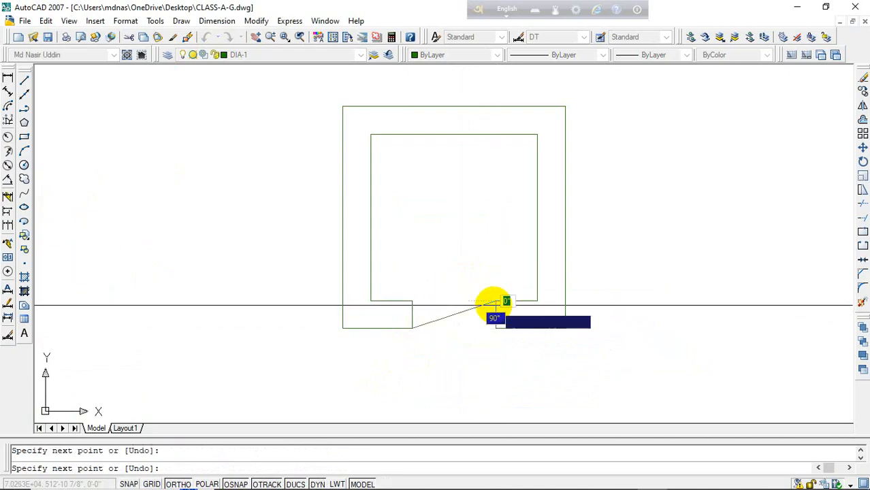
pyautogui.press('Return')
pyautogui.press('Return')
pyautogui.click(497, 328)
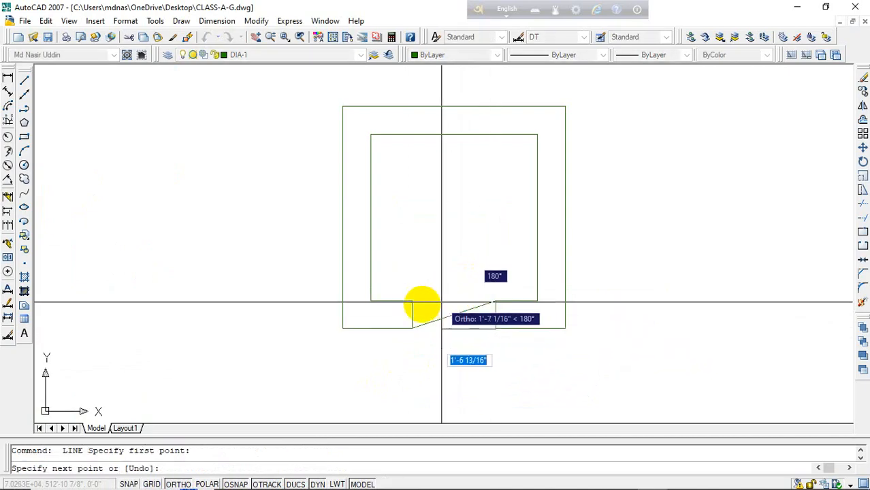
pyautogui.click(411, 301)
pyautogui.press('Return')
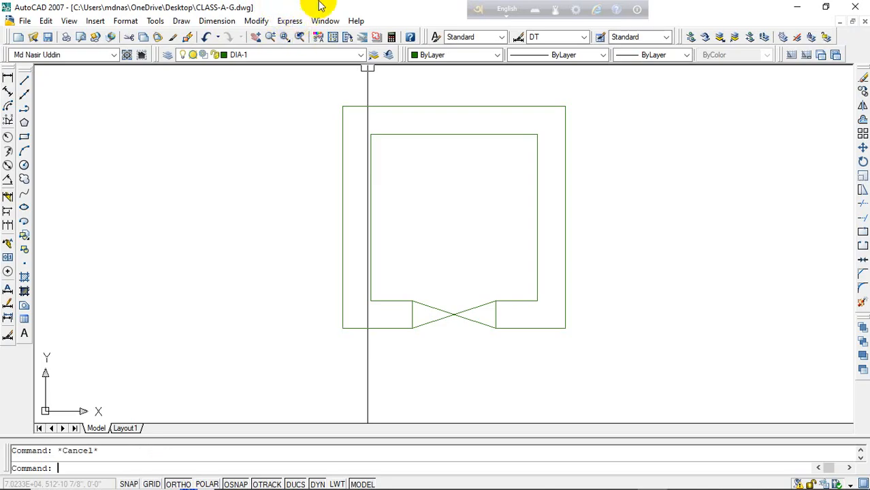
# Step: Offset the enclosure's outer wall outline outward by 4'
pyautogui.scroll(-2, 403, 276)
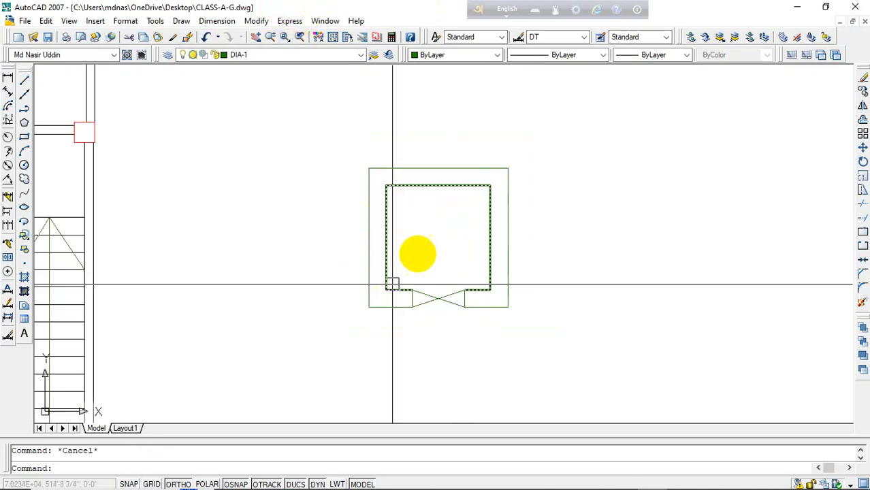
pyautogui.scroll(-1, 415, 273)
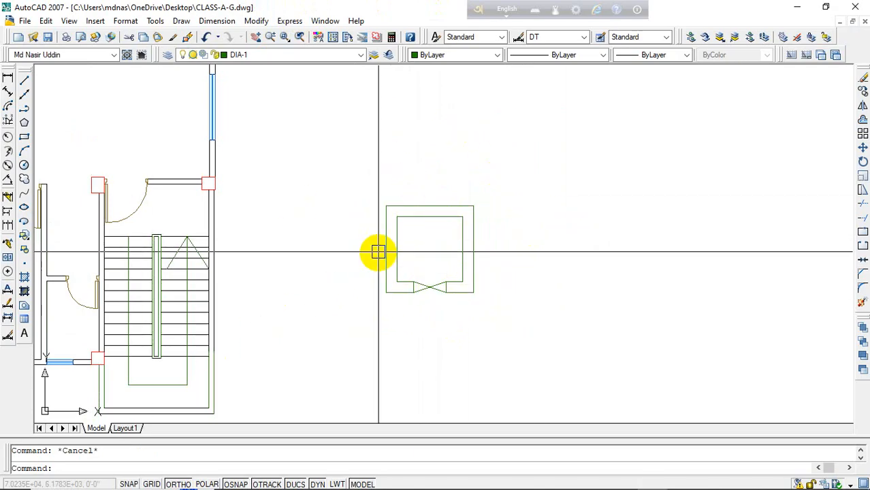
pyautogui.write('o')
pyautogui.press('Return')
pyautogui.write('4')
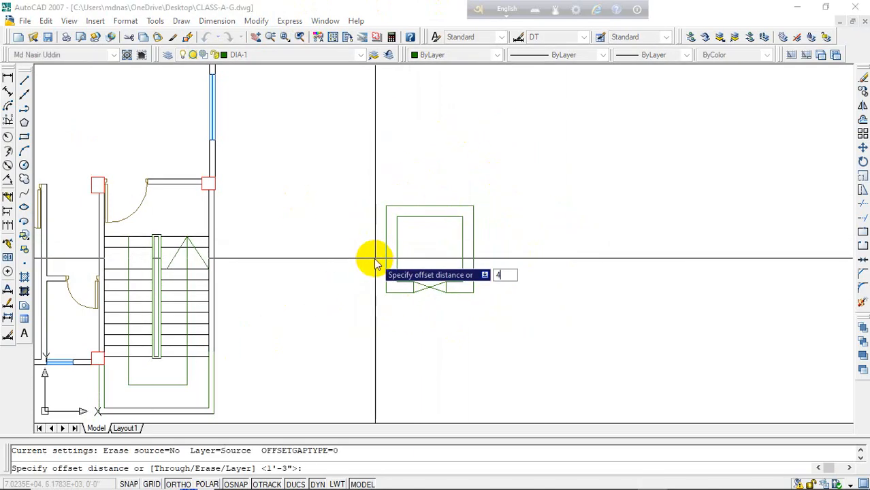
pyautogui.write("'")
pyautogui.press('Return')
pyautogui.click(449, 207)
pyautogui.click(461, 203)
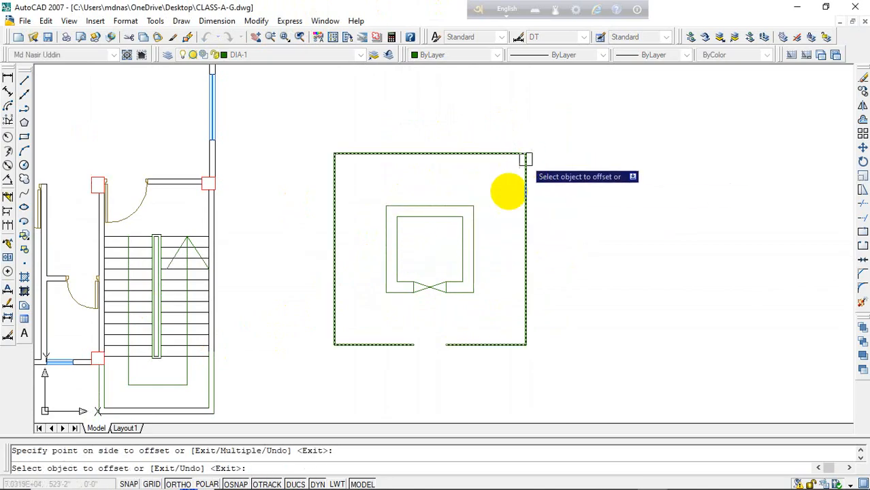
pyautogui.press('Escape')
# Step: Draw horizontal lines outward from the enclosure's two bottom outer corners, extending past both sides of the surrounding offset outline
pyautogui.write('l')
pyautogui.press('Return')
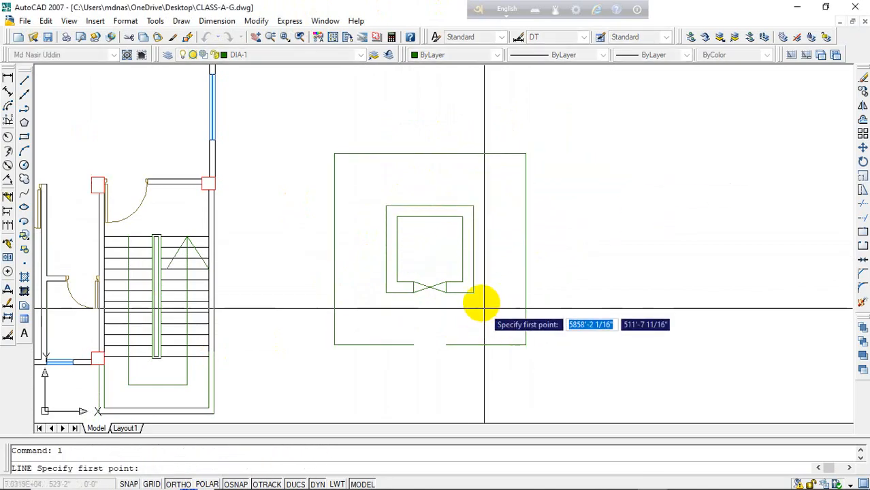
pyautogui.click(474, 292)
pyautogui.click(574, 294)
pyautogui.press('Return')
pyautogui.press('Return')
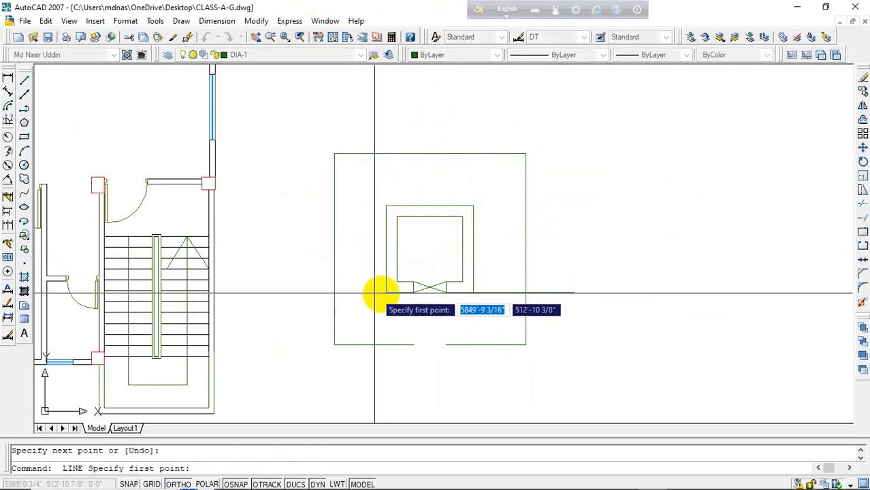
pyautogui.click(386, 292)
pyautogui.click(310, 292)
pyautogui.press('Escape')
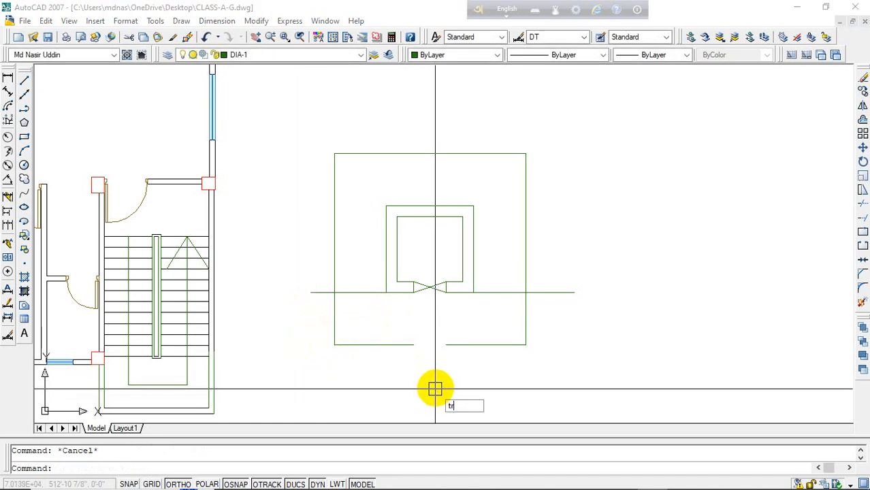
# Step: Trim the surrounding outline's sides below the horizontal lines and the line ends projecting beyond it, using all objects as cutting edges
pyautogui.press('Return')
pyautogui.press('Return')
pyautogui.click(556, 323)
pyautogui.click(300, 386)
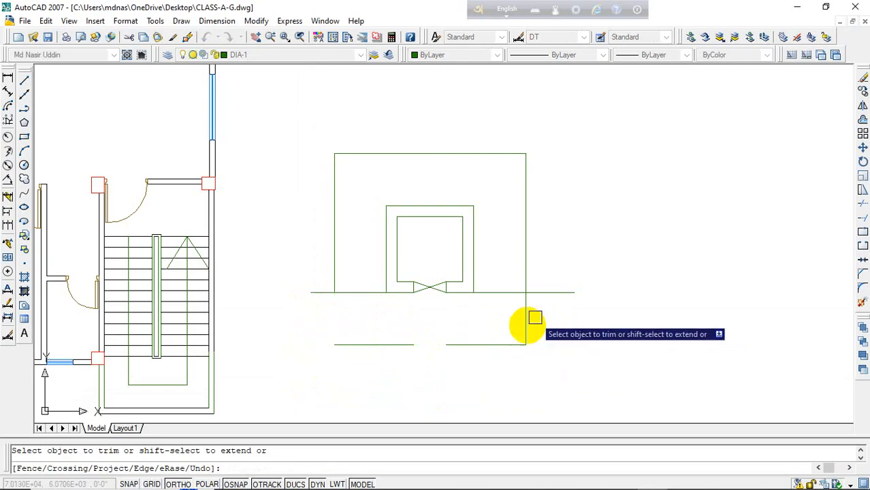
pyautogui.click(526, 326)
pyautogui.click(550, 296)
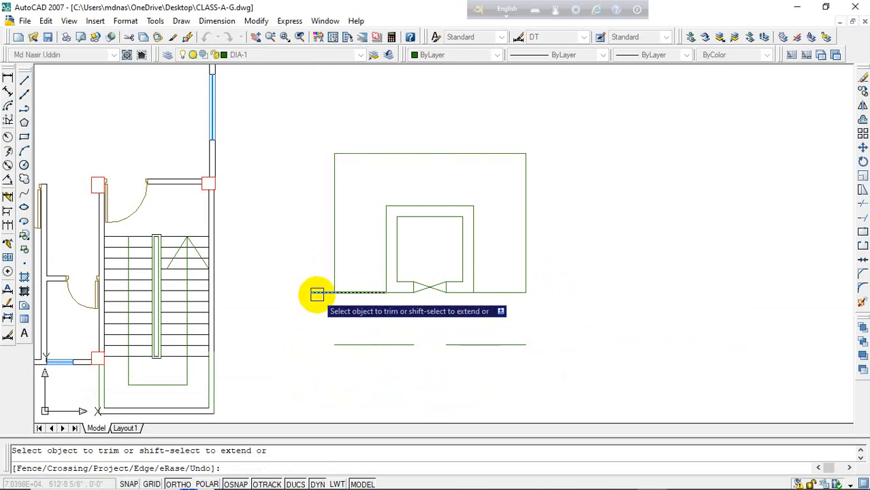
pyautogui.press('Escape')
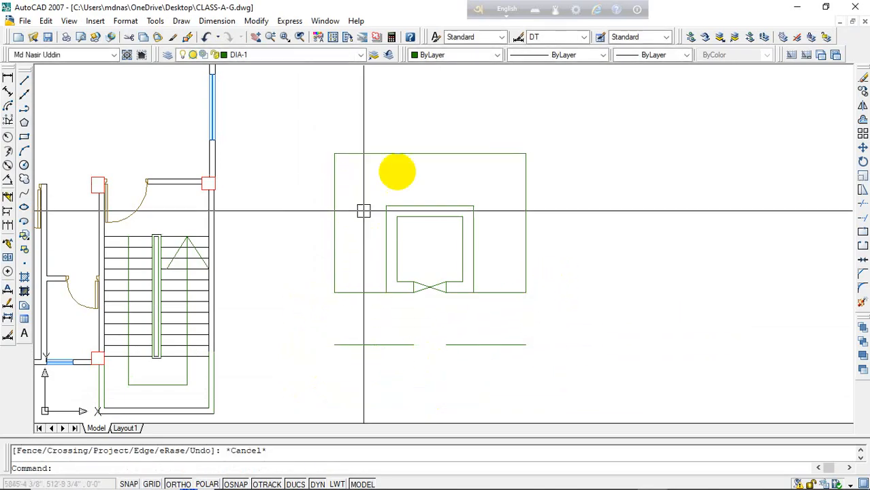
# Step: Offset the surrounding outline outward by 5" to form the outer wall thickness
pyautogui.press('Return')
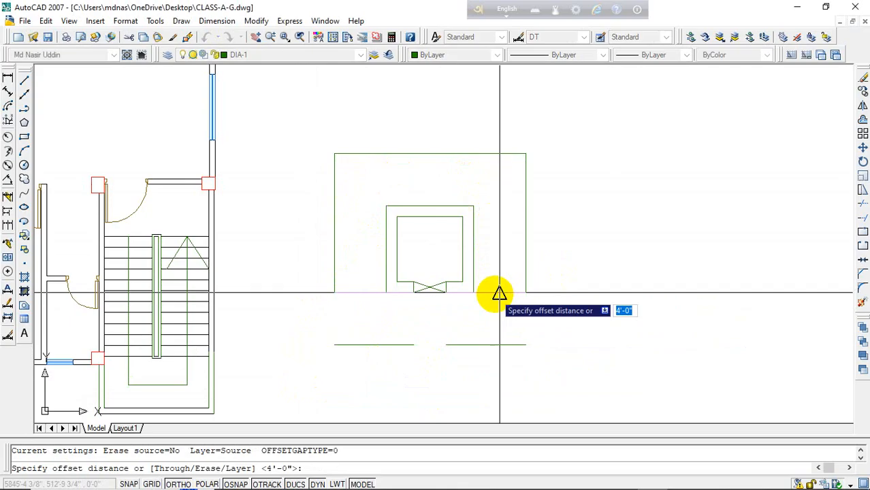
pyautogui.press('Escape')
pyautogui.press('Return')
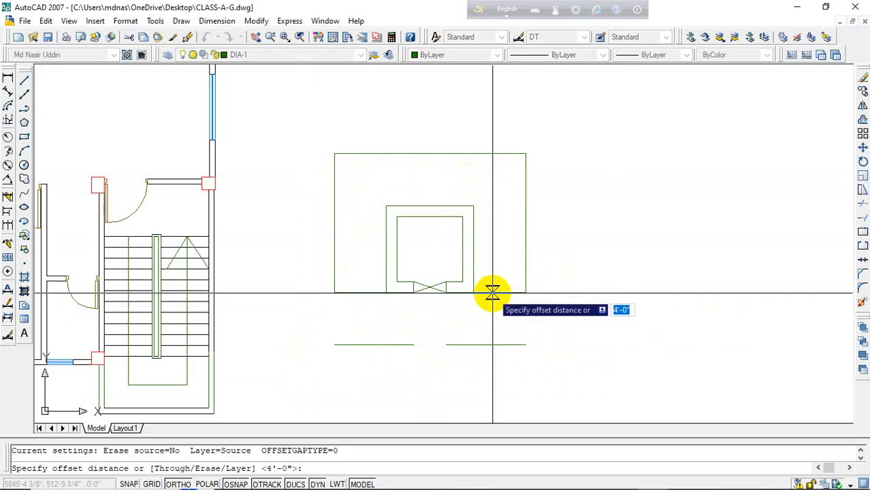
pyautogui.write('5')
pyautogui.press('Return')
pyautogui.click(525, 249)
pyautogui.click(582, 219)
pyautogui.press('Escape')
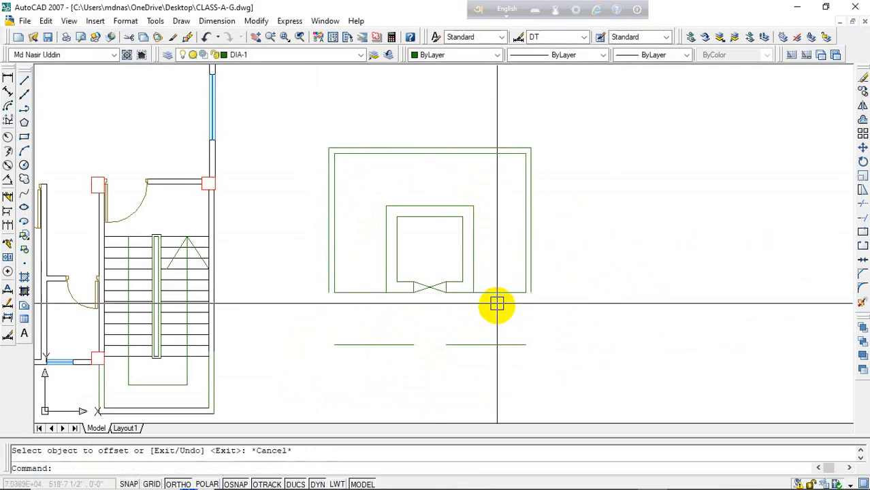
# Step: Offset the horizontal line right of the enclosure upward eight times at 10" spacing, using the Multiple option, to form the right flight's treads
pyautogui.write('o')
pyautogui.press('Return')
pyautogui.write('10')
pyautogui.press('Return')
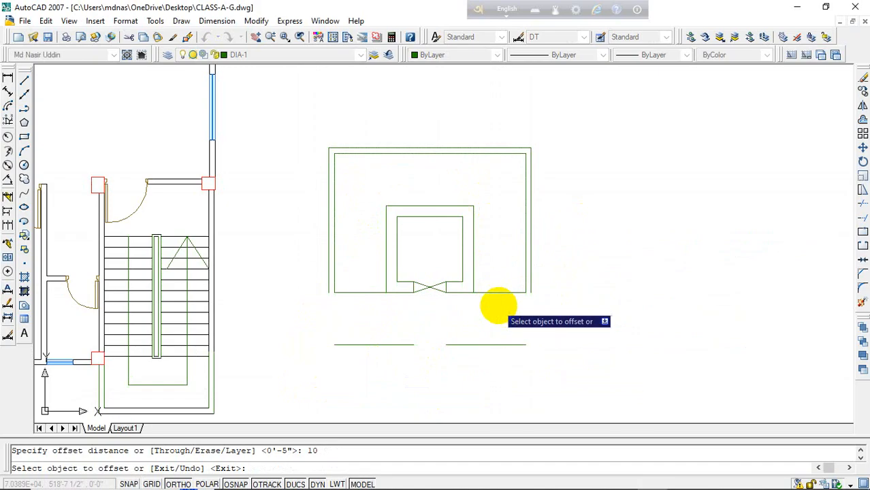
pyautogui.click(501, 293)
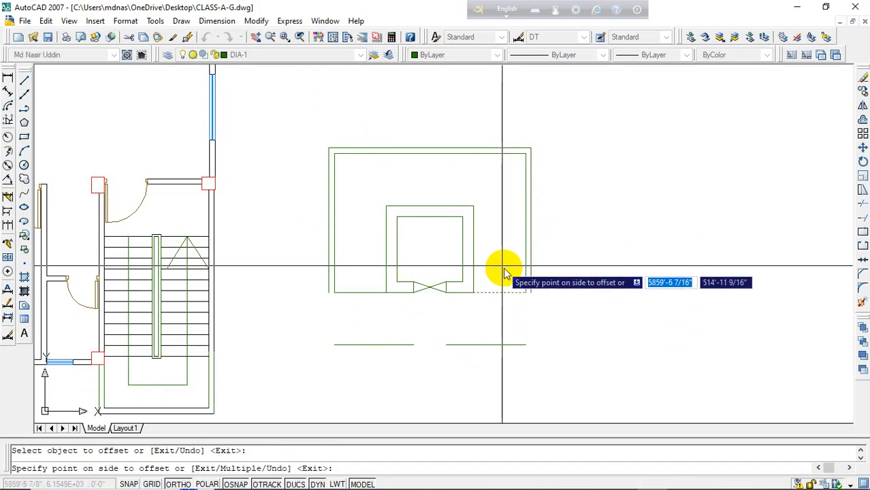
pyautogui.write('m')
pyautogui.press('Return')
pyautogui.click(504, 264)
pyautogui.click(503, 250)
pyautogui.click(504, 239)
pyautogui.click(504, 228)
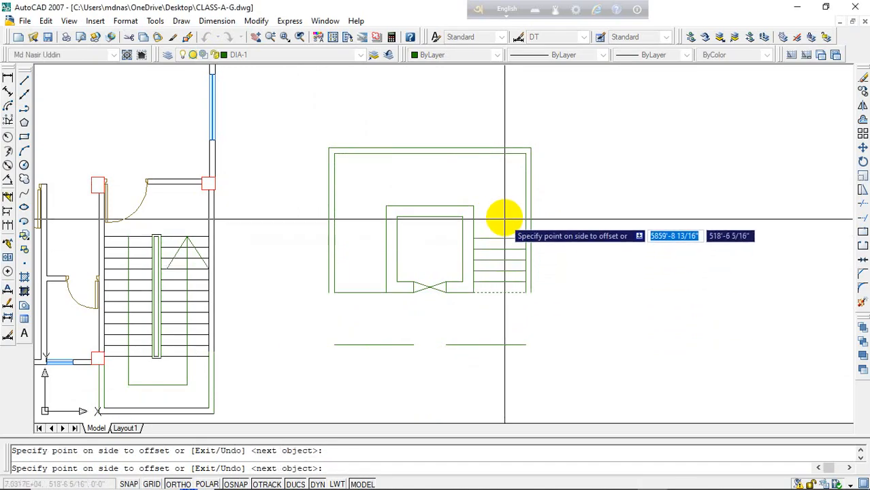
pyautogui.click(503, 206)
pyautogui.click(503, 194)
pyautogui.click(502, 185)
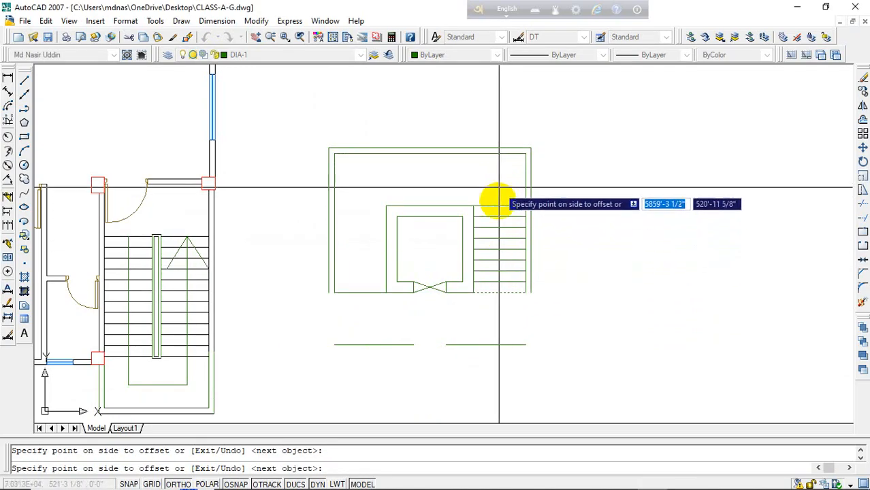
pyautogui.press('Return')
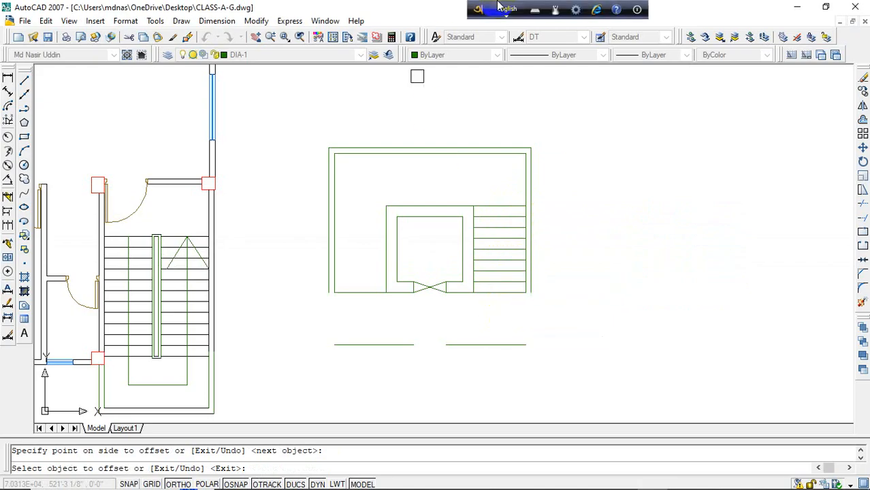
pyautogui.press('Escape')
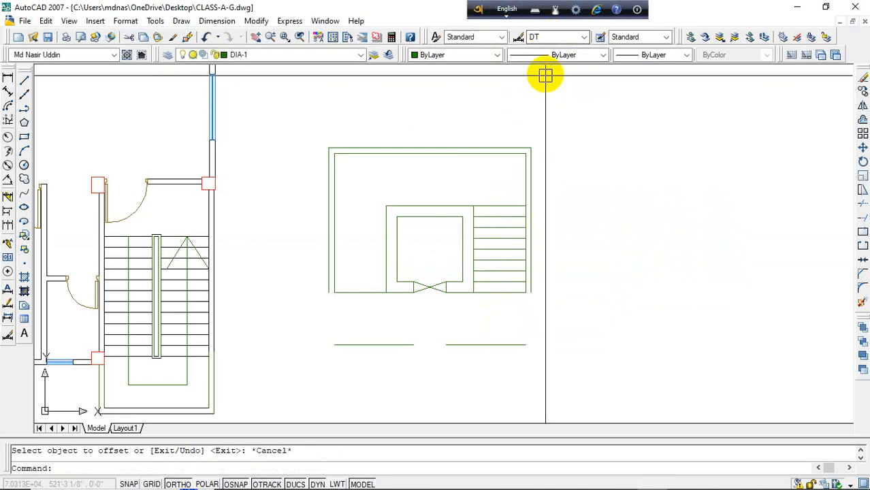
# Step: Draw a vertical line from the enclosure's top right outer corner up to the outer wall's inner face
pyautogui.scroll(1, 493, 185)
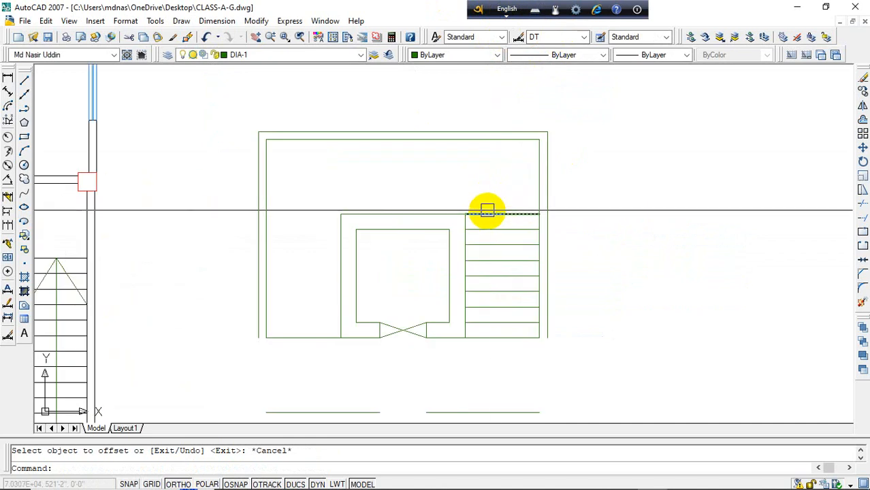
pyautogui.write('l')
pyautogui.press('Return')
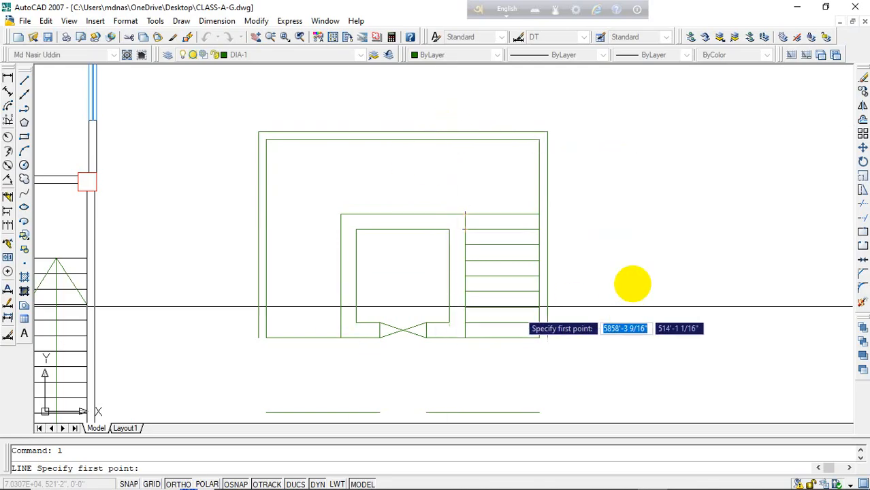
pyautogui.scroll(-4, 627, 294)
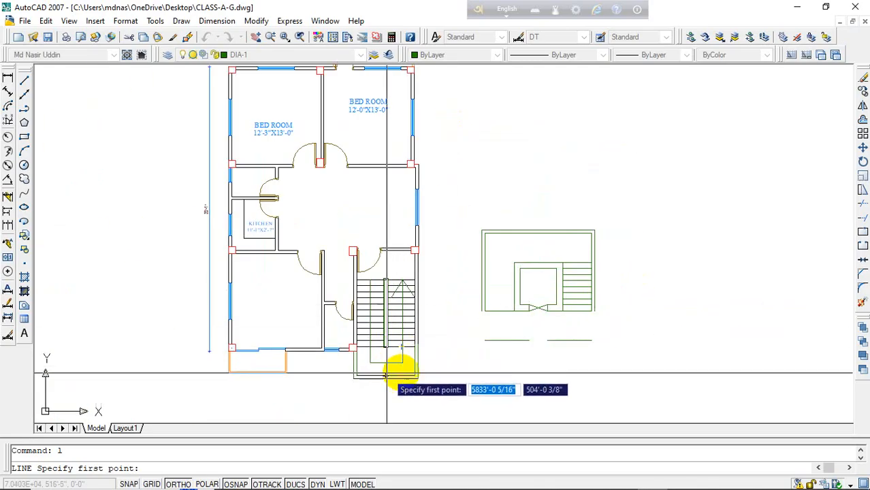
pyautogui.scroll(5, 555, 310)
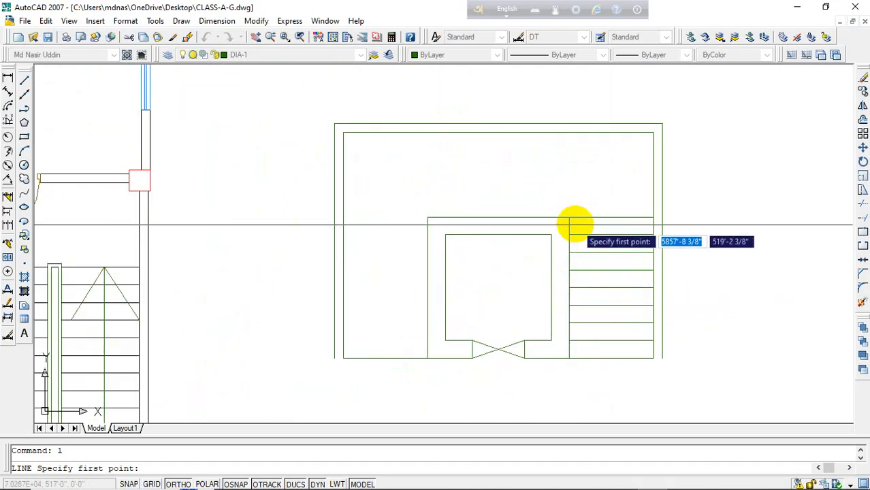
pyautogui.click(569, 217)
pyautogui.click(564, 134)
pyautogui.press('Return')
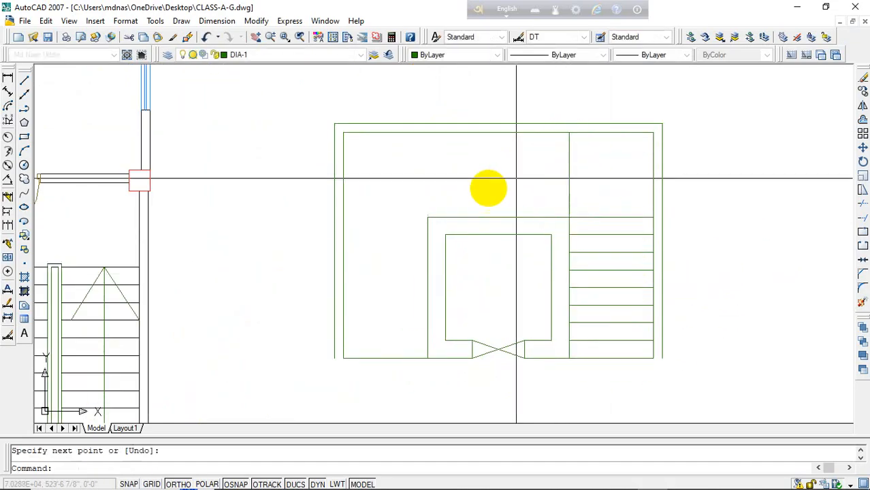
# Step: From the enclosure's top left outer corner, draw a horizontal line to the left wall's inner face and a vertical line to the top wall's
pyautogui.press('Return')
pyautogui.click(426, 217)
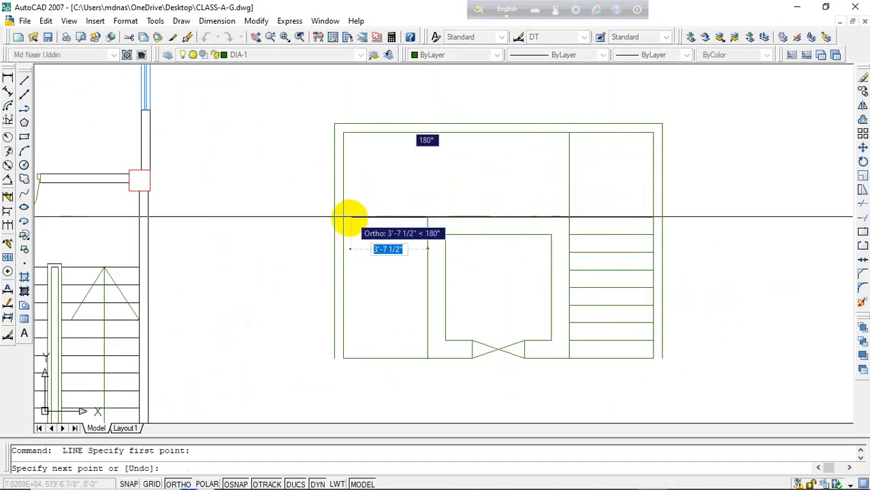
pyautogui.click(343, 218)
pyautogui.press('Return')
pyautogui.press('Return')
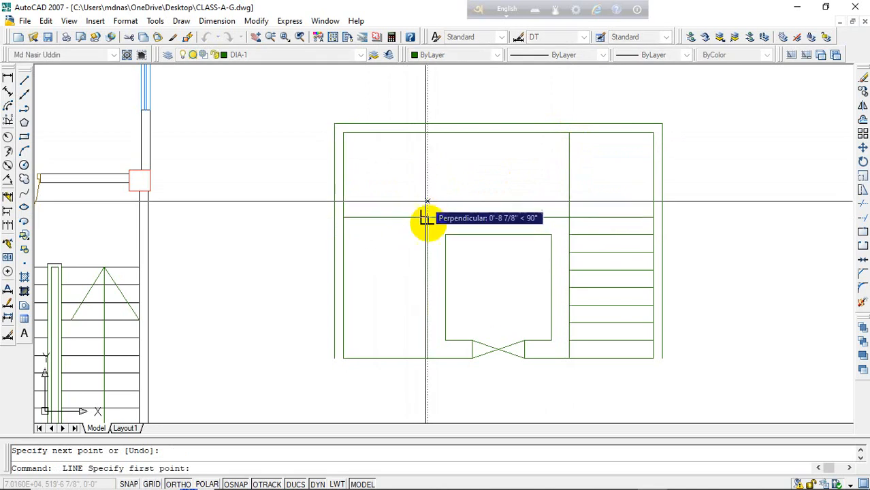
pyautogui.click(427, 217)
pyautogui.click(427, 134)
pyautogui.press('Escape')
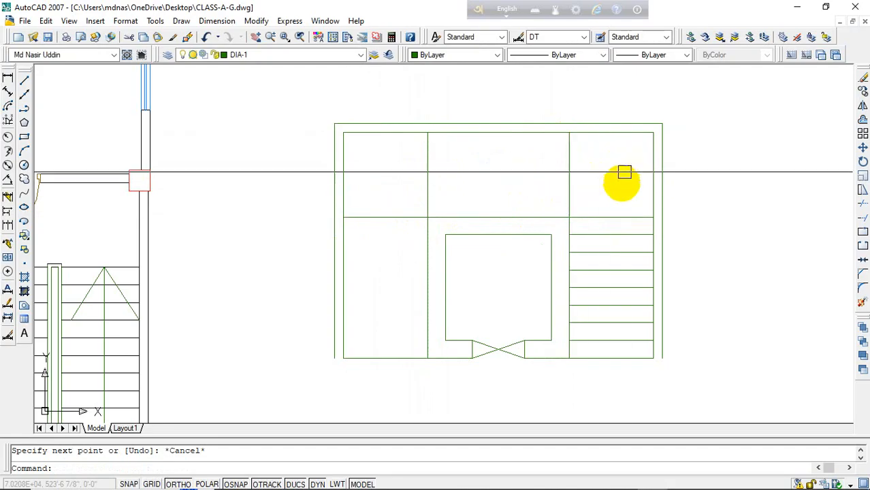
pyautogui.press('Escape')
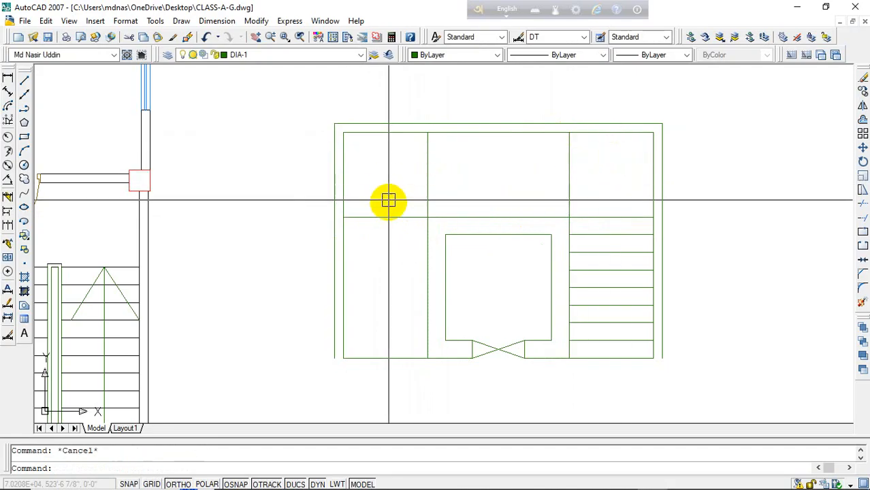
# Step: Offset the vertical line above the enclosure's right corner leftward repeatedly at 10" spacing, using the Multiple option, to form the upper flight's treads
pyautogui.press('Return')
pyautogui.write('10')
pyautogui.press('Return')
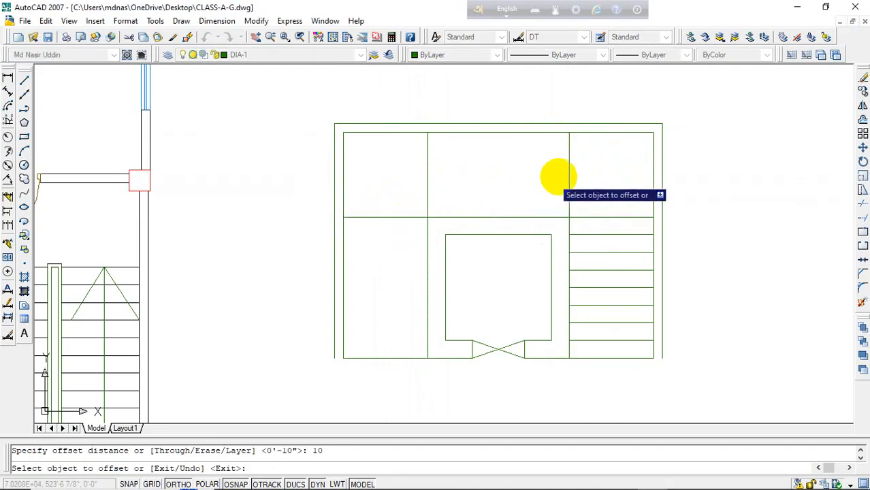
pyautogui.click(564, 174)
pyautogui.write('m')
pyautogui.press('Return')
pyautogui.click(527, 188)
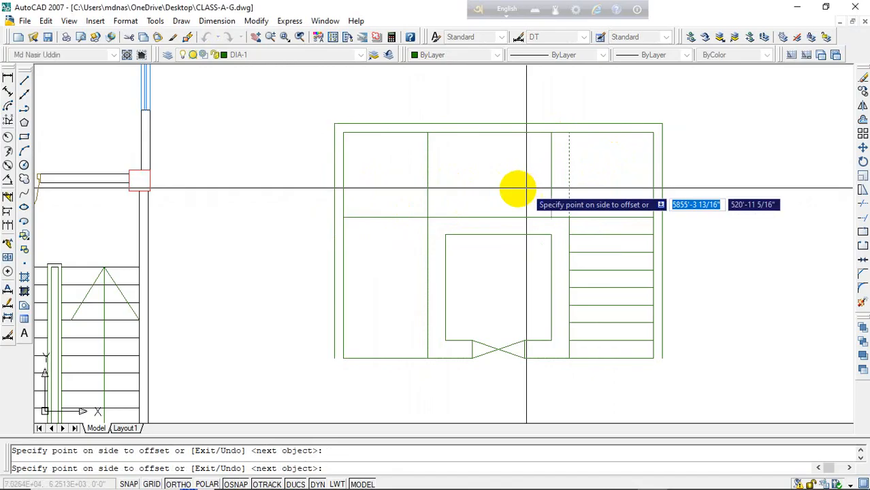
pyautogui.click(521, 188)
pyautogui.click(516, 188)
pyautogui.click(480, 193)
pyautogui.click(470, 195)
pyautogui.click(453, 198)
pyautogui.click(422, 208)
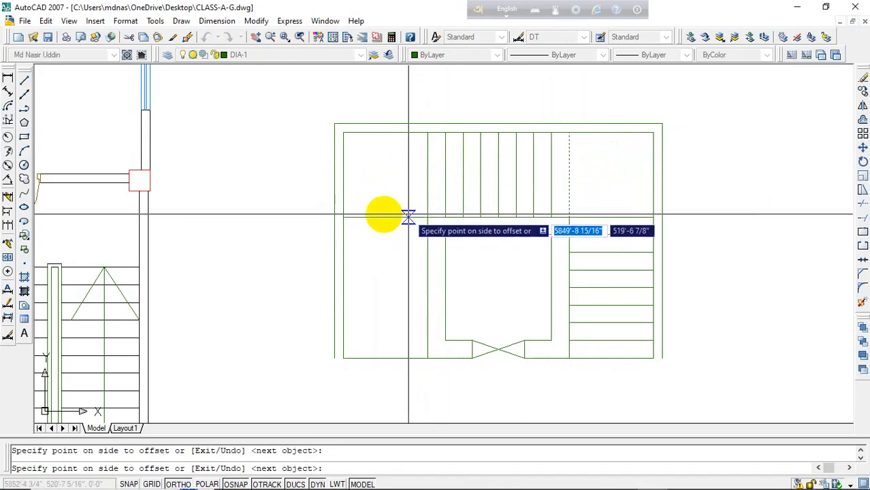
pyautogui.press('Return')
# Step: Offset the horizontal line left of the enclosure downward repeatedly at 10" spacing to form the left flight's treads
pyautogui.click(396, 217)
pyautogui.click(387, 244)
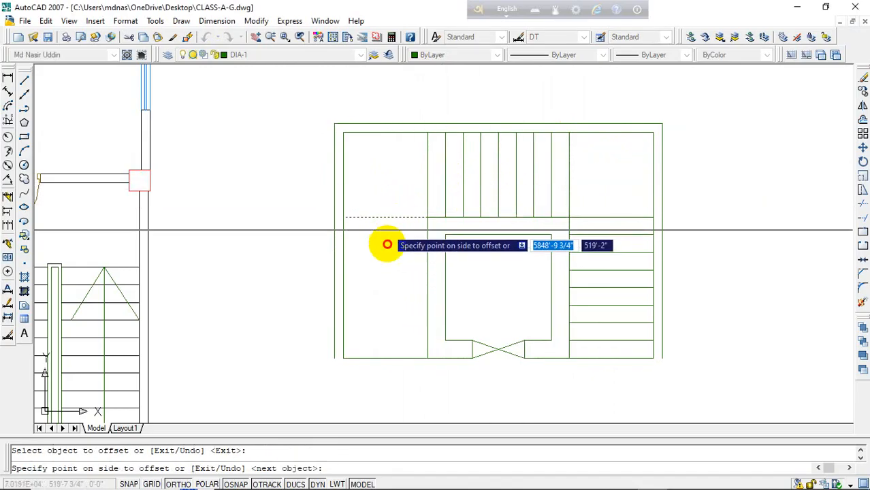
pyautogui.click(387, 267)
pyautogui.click(388, 294)
pyautogui.click(388, 311)
pyautogui.click(389, 329)
pyautogui.click(389, 346)
pyautogui.click(388, 359)
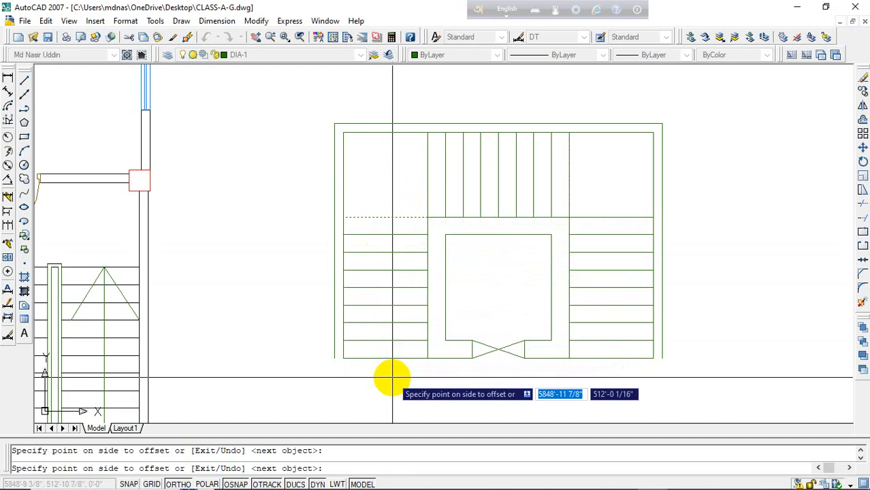
pyautogui.press('Return')
pyautogui.press('Escape')
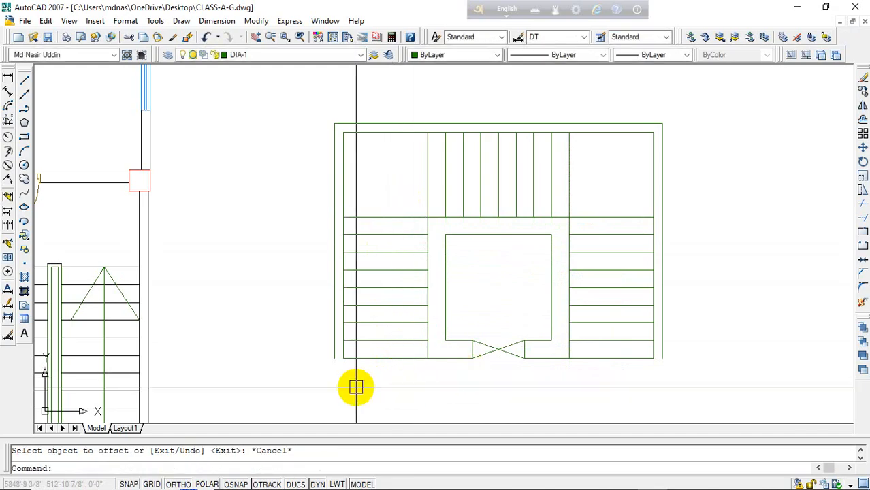
# Step: Draw a short horizontal line closing the open lower end of the left outer wall
pyautogui.write('l')
pyautogui.press('Return')
pyautogui.click(343, 358)
pyautogui.click(335, 359)
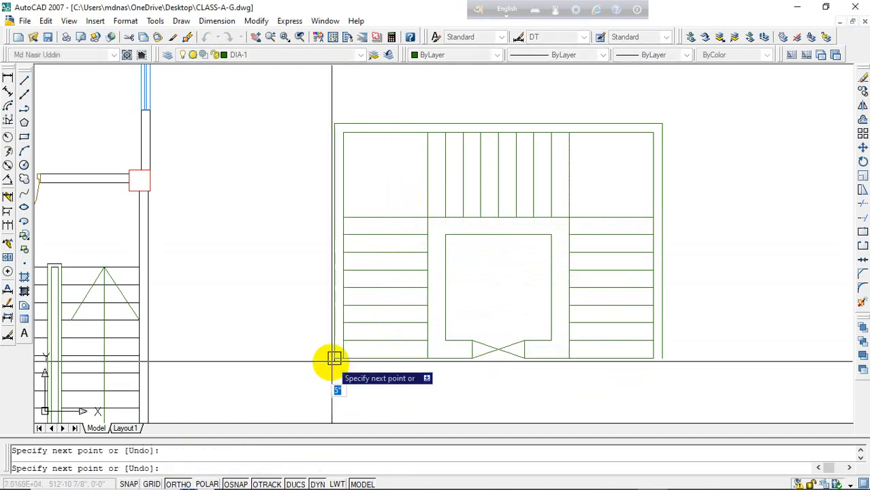
# Step: Draw a short horizontal line closing the open lower end of the right outer wall
pyautogui.press('Return')
pyautogui.press('Return')
pyautogui.click(654, 358)
pyautogui.click(663, 358)
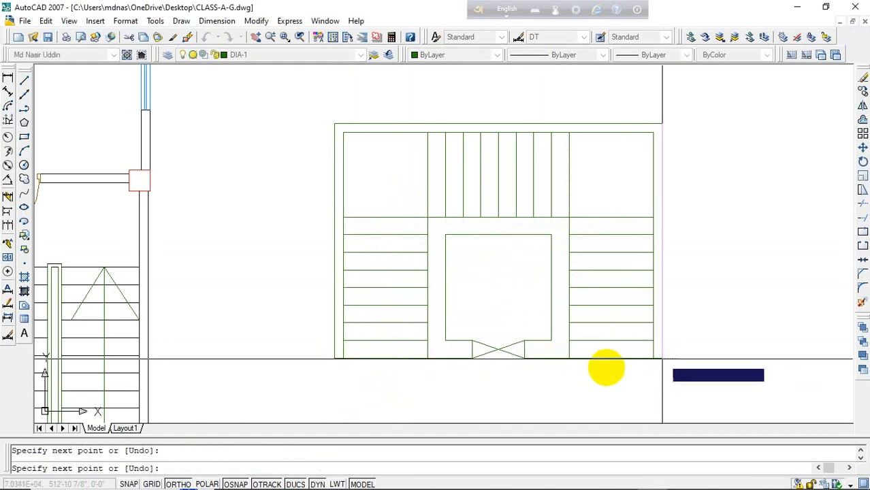
pyautogui.press('Return')
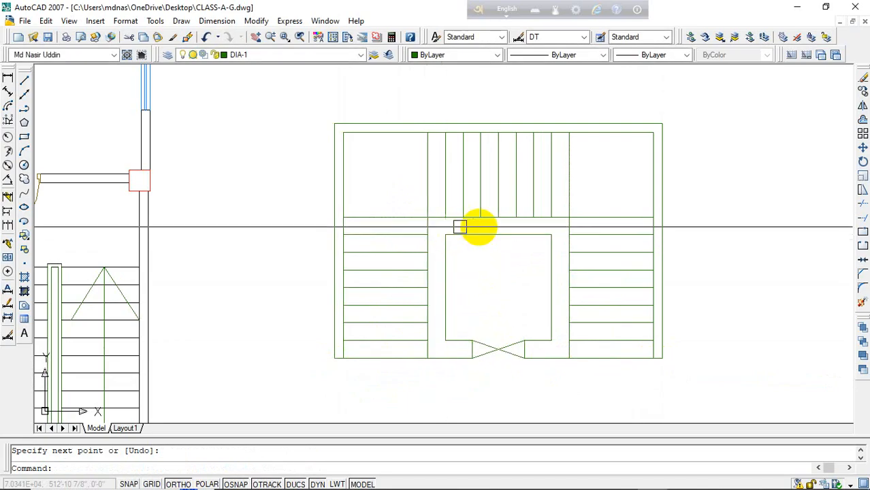
pyautogui.scroll(-2, 427, 163)
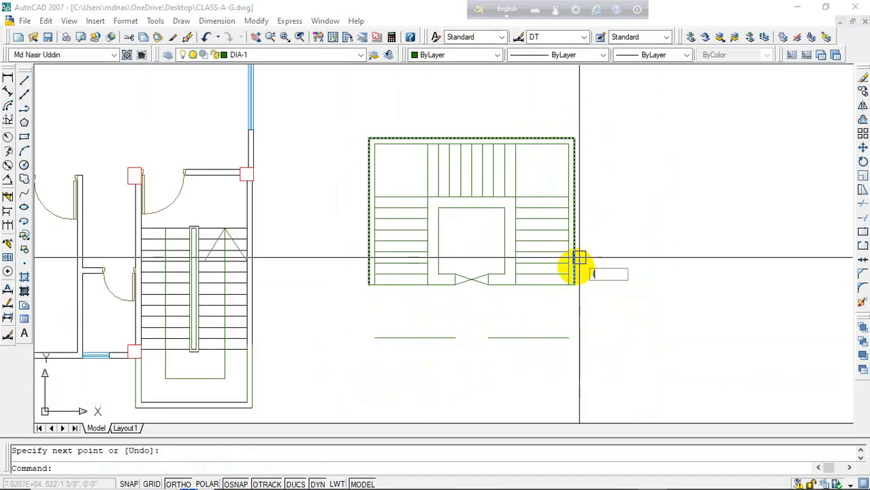
# Step: Draw a travel line from the middle of the right flight's lower edge up, across the upper flight, and down the middle of the left flight
pyautogui.write('l')
pyautogui.press('Return')
pyautogui.click(548, 286)
pyautogui.press('Return')
pyautogui.press('Return')
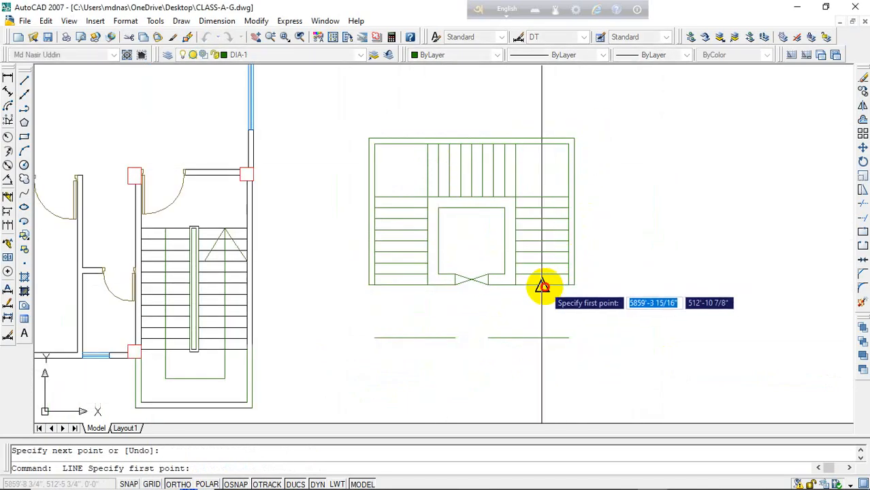
pyautogui.click(510, 285)
pyautogui.click(549, 166)
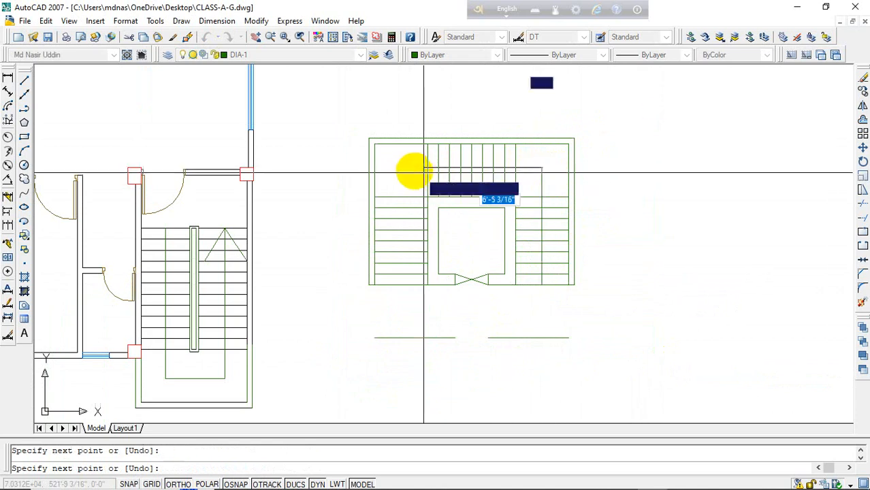
pyautogui.click(399, 170)
pyautogui.click(399, 286)
pyautogui.scroll(2, 412, 267)
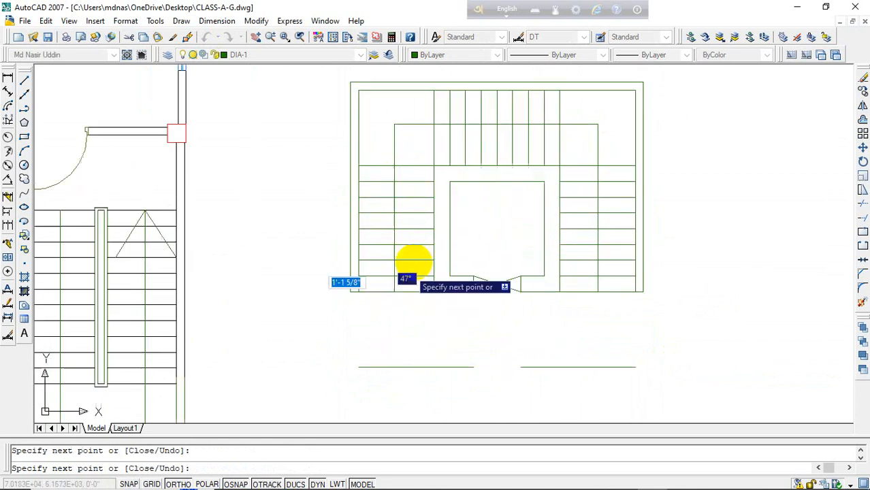
# Step: Add an arrowhead at the travel line's left lower end by drawing one diagonal line and mirroring it about the vertical, keeping the original
pyautogui.click(420, 258)
pyautogui.press('Return')
pyautogui.click(401, 284)
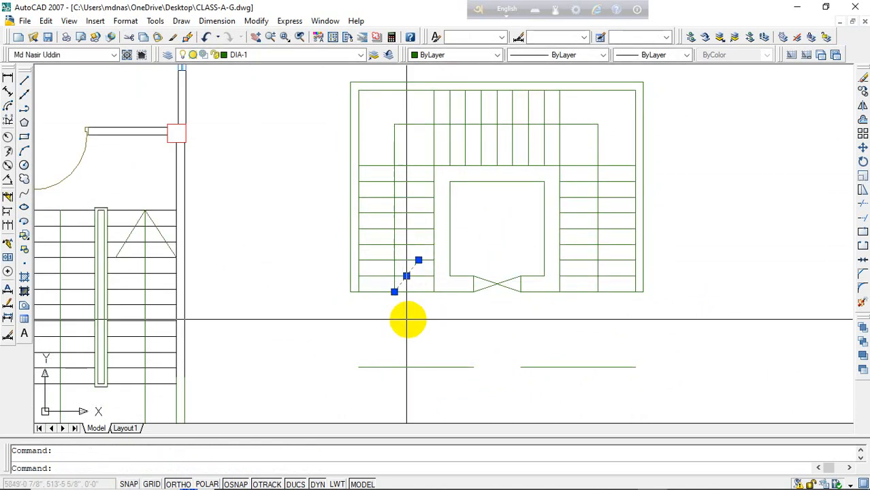
pyautogui.write('mi')
pyautogui.press('Return')
pyautogui.click(395, 292)
pyautogui.click(402, 327)
pyautogui.press('Return')
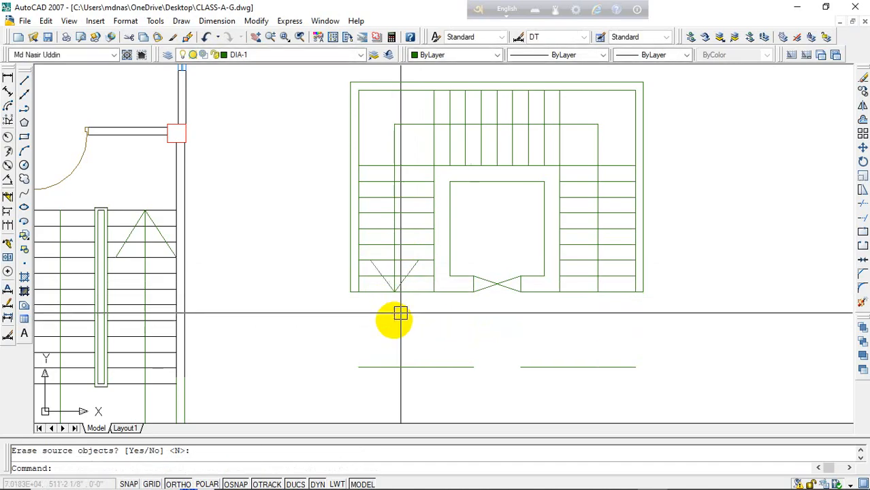
# Step: Copy the complete staircase with its walls and enclosure horizontally to the right of the original
pyautogui.scroll(-1, 465, 297)
pyautogui.scroll(-2, 465, 298)
pyautogui.click(576, 136)
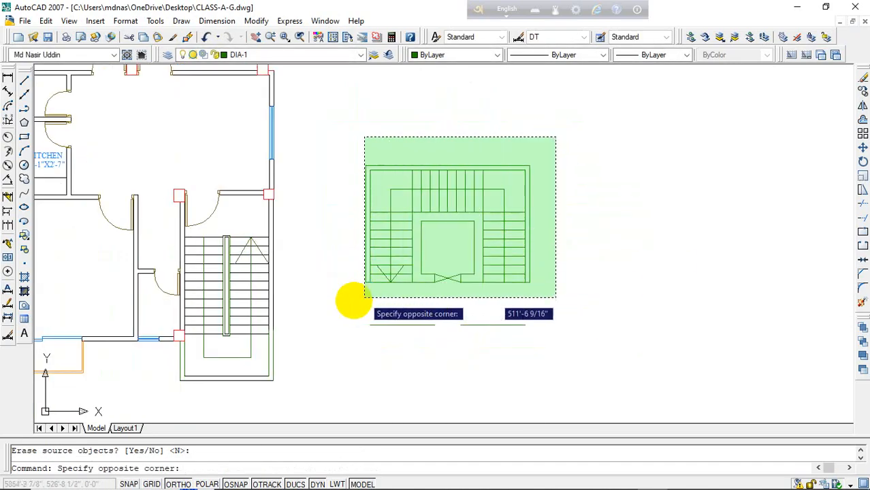
pyautogui.click(353, 297)
pyautogui.write('co')
pyautogui.press('Return')
pyautogui.scroll(-2, 423, 333)
pyautogui.click(431, 353)
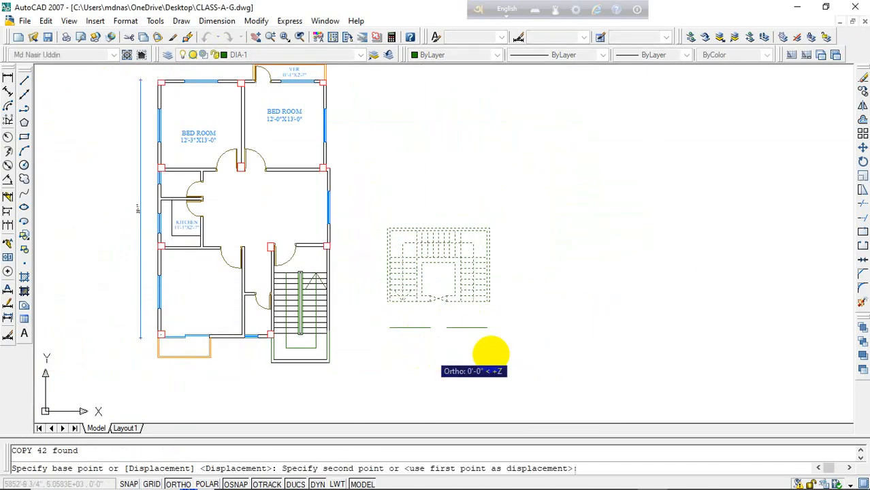
pyautogui.click(575, 354)
pyautogui.press('Escape')
# Step: In the copied staircase, erase the enclosure's inner wall outline and the crossed diagonal door lines
pyautogui.scroll(5, 606, 295)
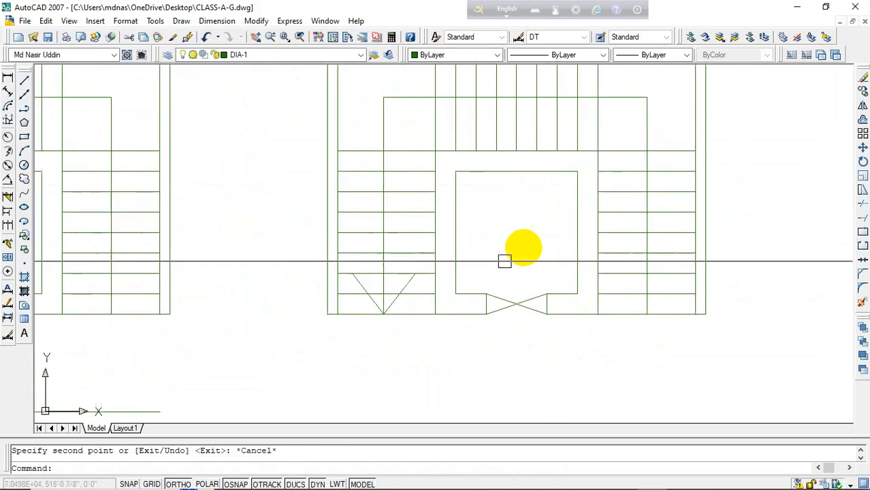
pyautogui.click(578, 200)
pyautogui.press('Delete')
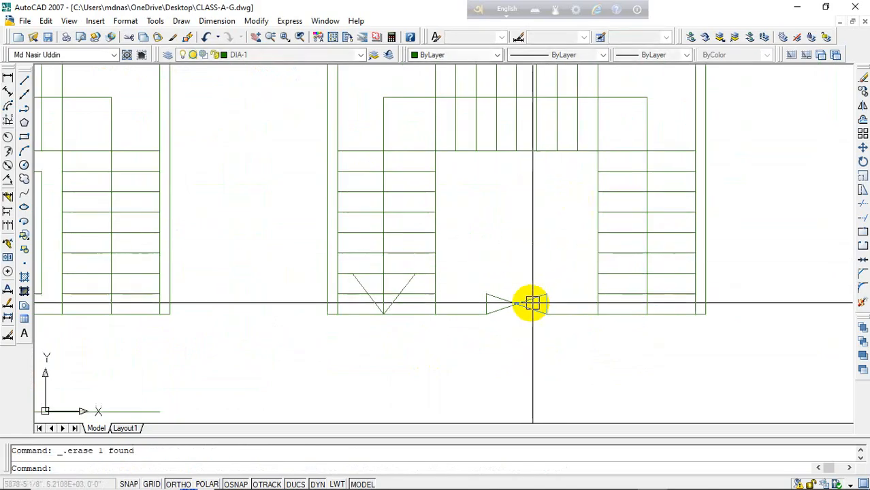
pyautogui.moveTo(527, 272); pyautogui.dragTo(489, 337)
pyautogui.click(488, 337)
pyautogui.press('Delete')
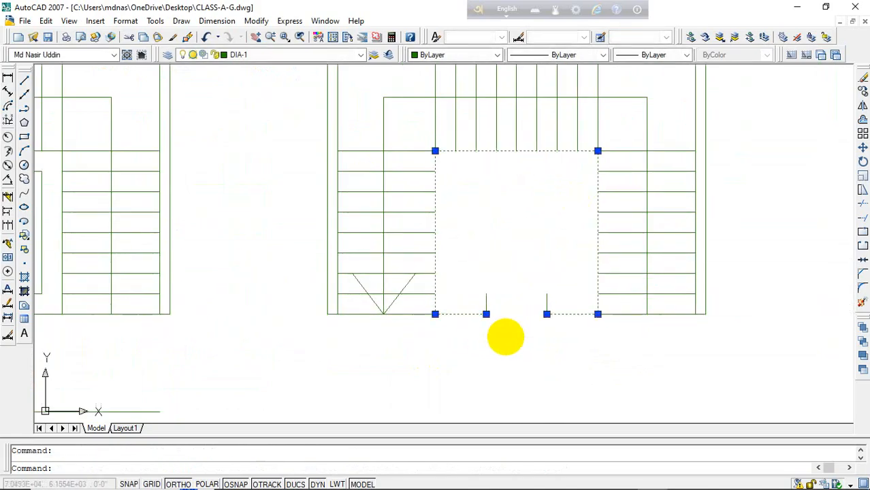
# Step: Trim the enclosure's lower wall segments between the two side flights and erase the two short vertical door jamb lines
pyautogui.write('tr')
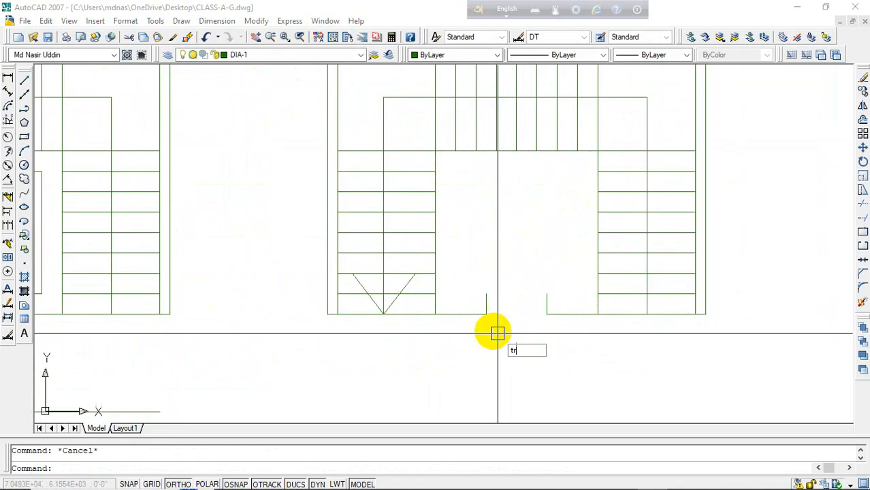
pyautogui.press('Return')
pyautogui.press('Return')
pyautogui.press('Escape')
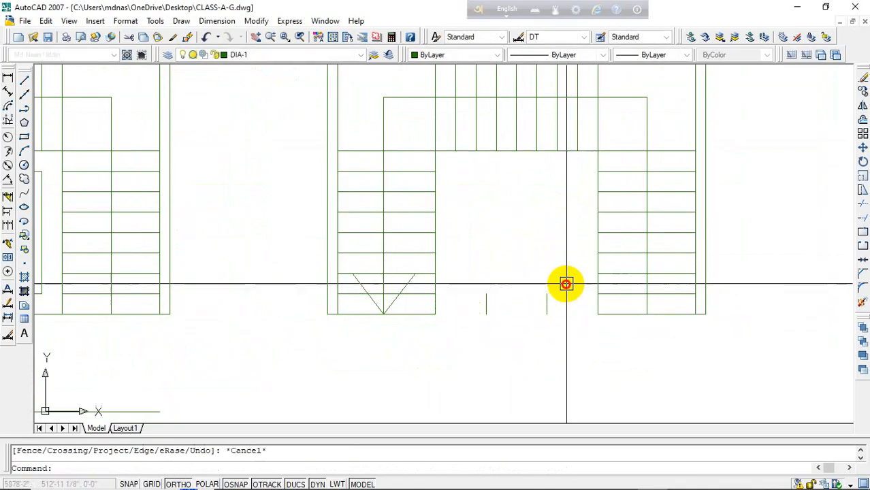
pyautogui.click(563, 286)
pyautogui.click(480, 345)
pyautogui.press('Delete')
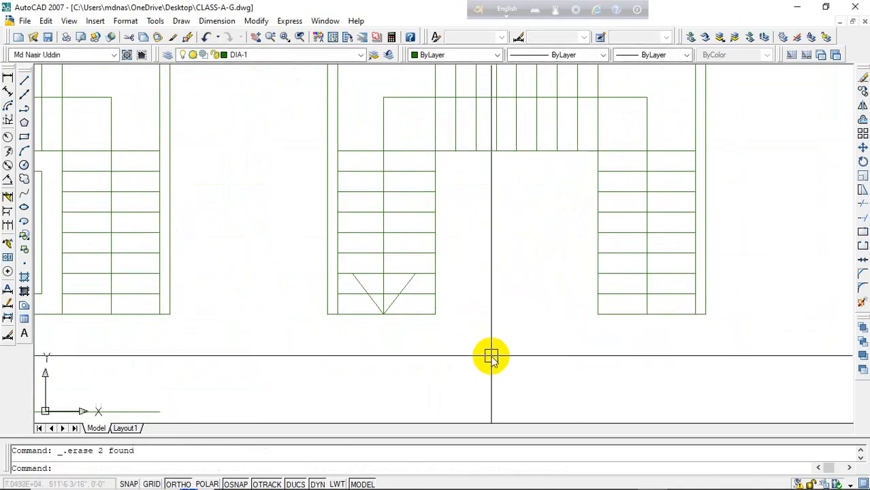
# Step: Offset the copied enclosure's remaining outline 2" inward to form the stairwell railing
pyautogui.write('o')
pyautogui.press('Return')
pyautogui.write('2')
pyautogui.press('Return')
pyautogui.click(432, 252)
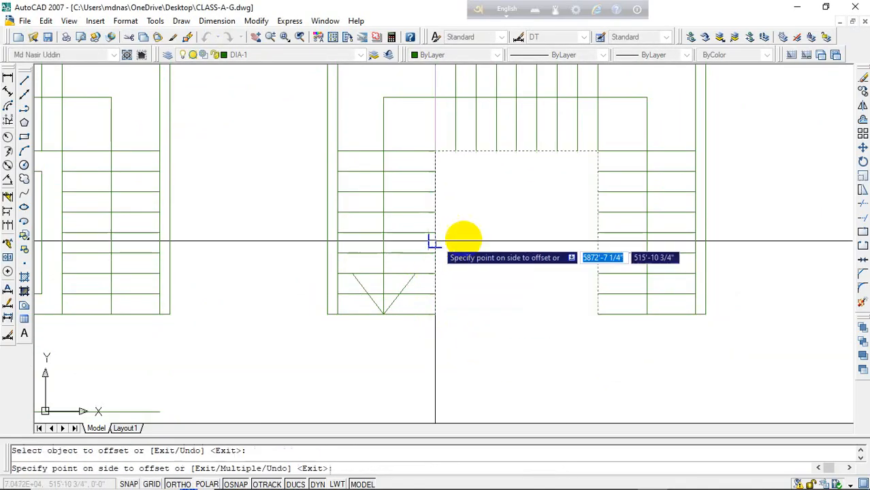
pyautogui.click(469, 235)
pyautogui.press('Escape')
# Step: Close both lower ends of the railing with short horizontal lines between its inner and outer edges
pyautogui.write('l')
pyautogui.press('Return')
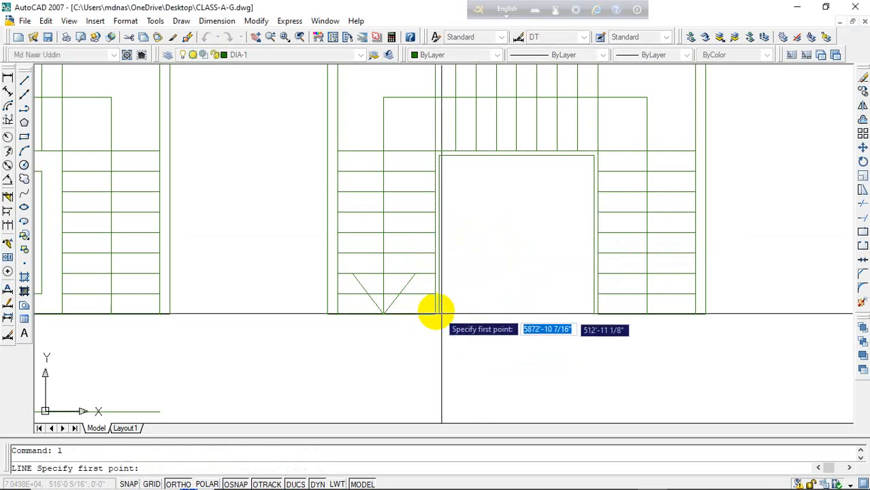
pyautogui.click(439, 314)
pyautogui.press('Return')
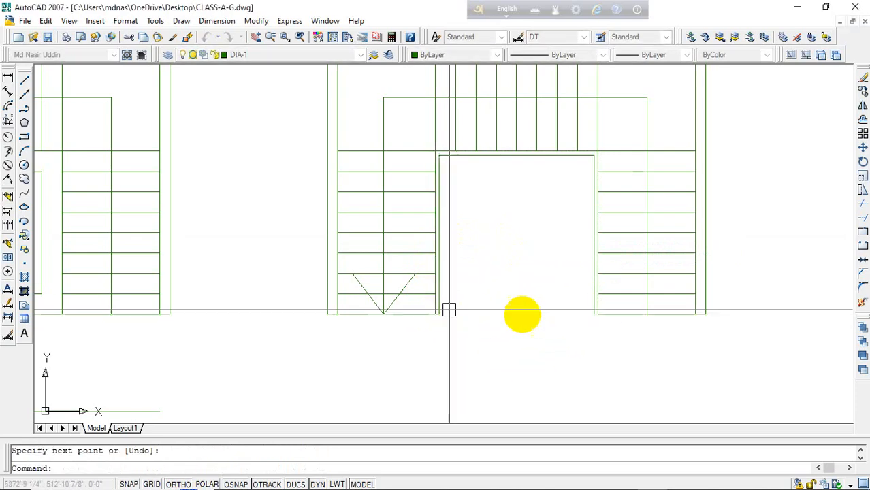
pyautogui.press('Return')
pyautogui.click(593, 314)
pyautogui.press('Return')
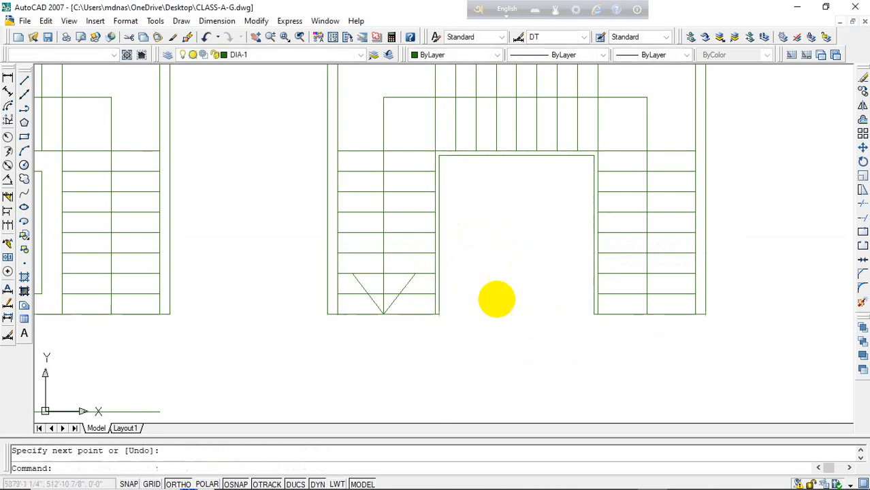
# Step: Draw vertical lines upward across the top wall from the upper flight's right end and from both inner corners of the outer wall
pyautogui.scroll(-4, 496, 303)
pyautogui.scroll(3, 536, 169)
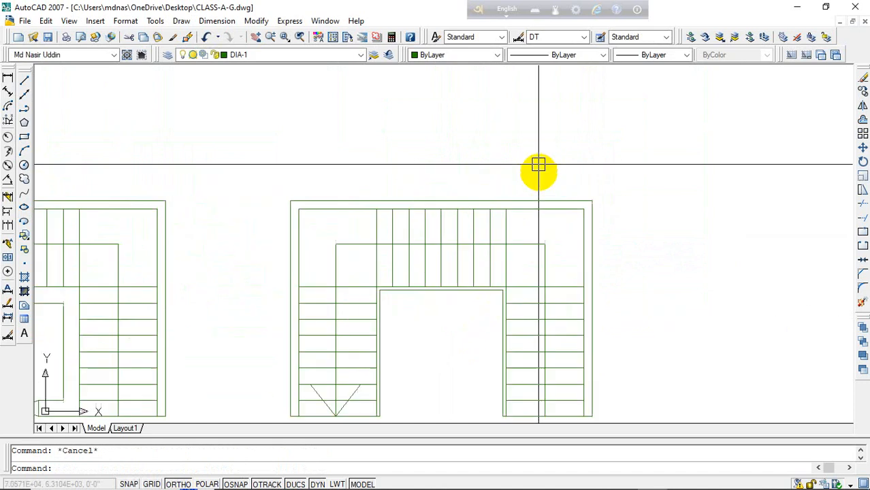
pyautogui.write('l')
pyautogui.press('Return')
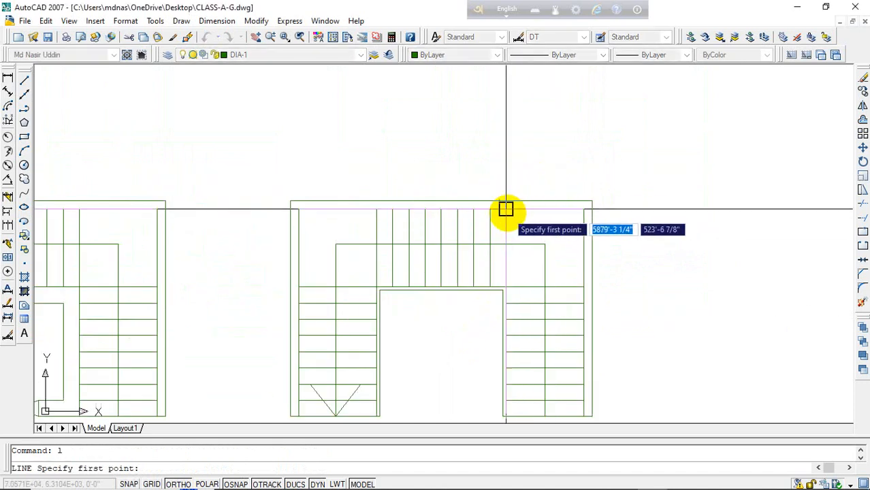
pyautogui.click(506, 209)
pyautogui.click(507, 168)
pyautogui.press('Return')
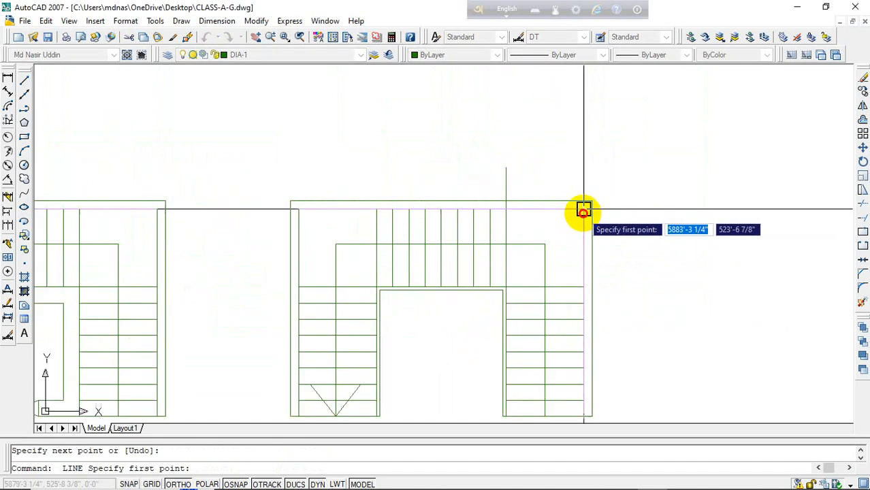
pyautogui.click(299, 209)
pyautogui.click(299, 179)
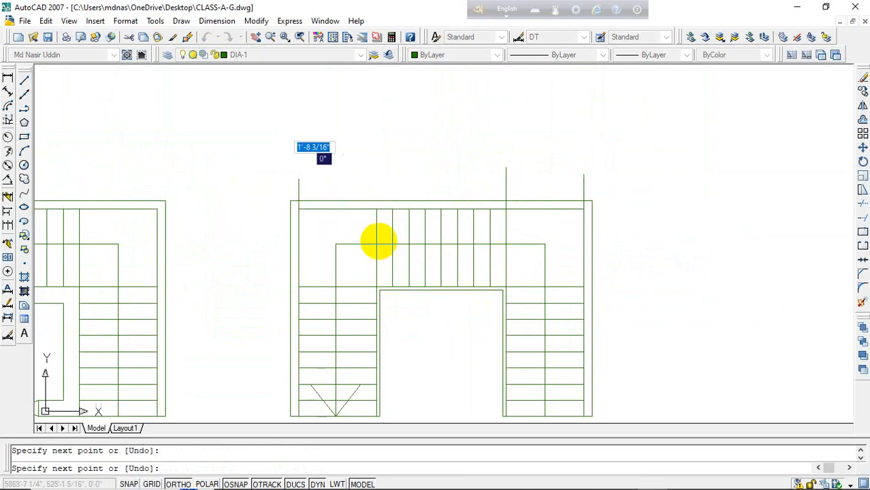
pyautogui.press('space')
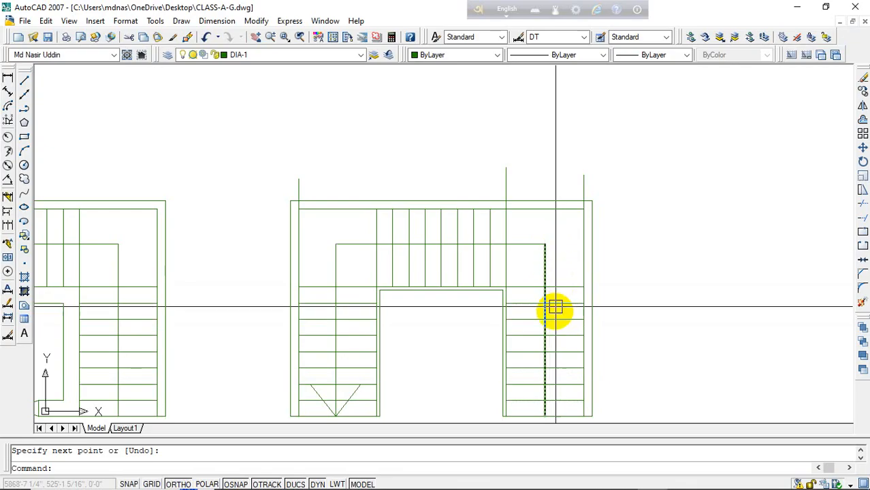
# Step: Draw a vertical line upward across the top wall from the upper flight's left end
pyautogui.moveTo(553, 197); pyautogui.dragTo(544, 140, button='middle')
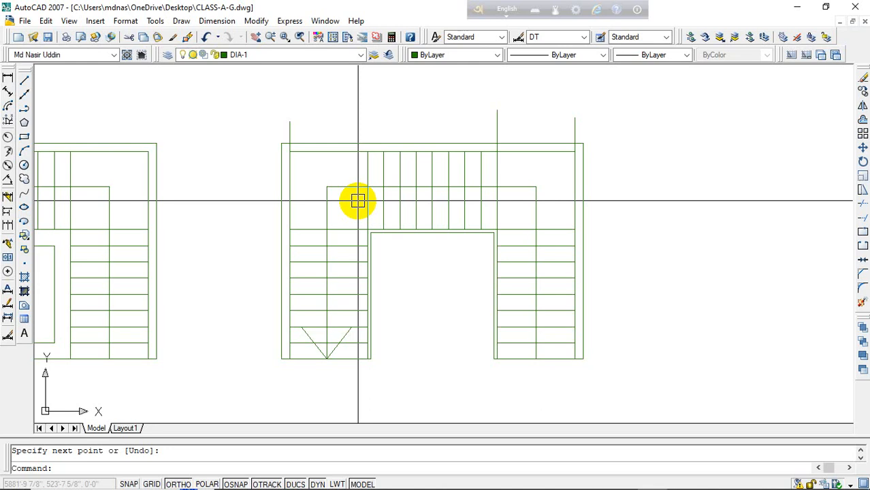
pyautogui.press('Escape')
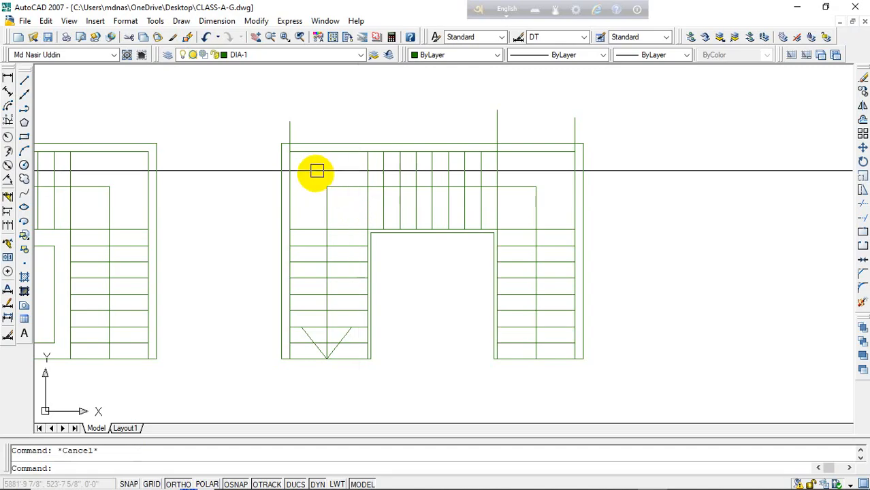
pyautogui.write('l')
pyautogui.press('Return')
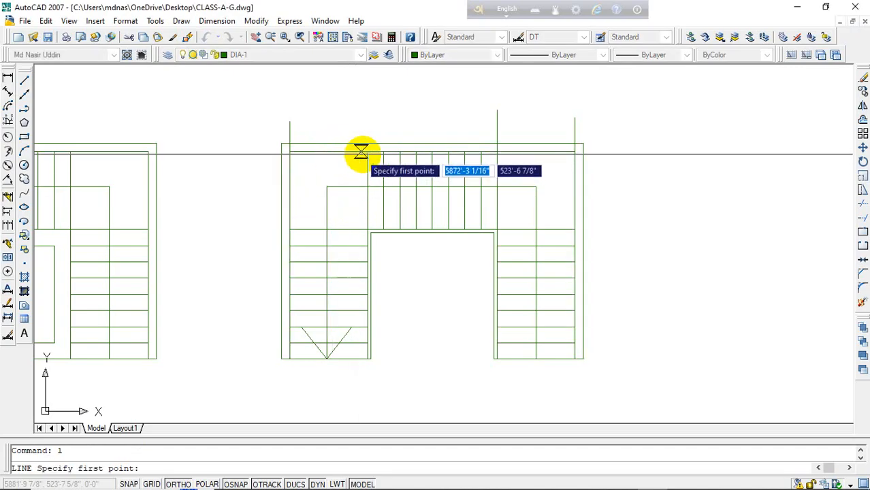
pyautogui.click(366, 152)
pyautogui.press('Escape')
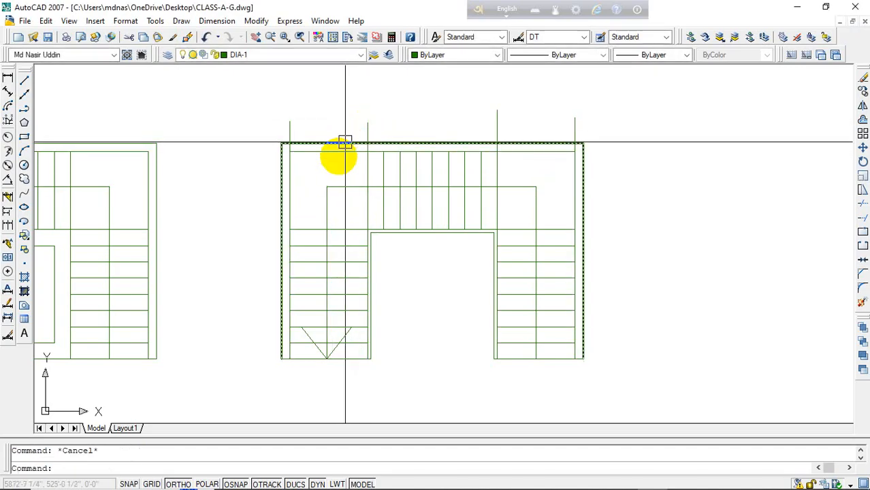
# Step: Trim the vertical lines projecting above the top wall, and trim out the wall segments above the two corner landings
pyautogui.write('tr')
pyautogui.press('Return')
pyautogui.press('Return')
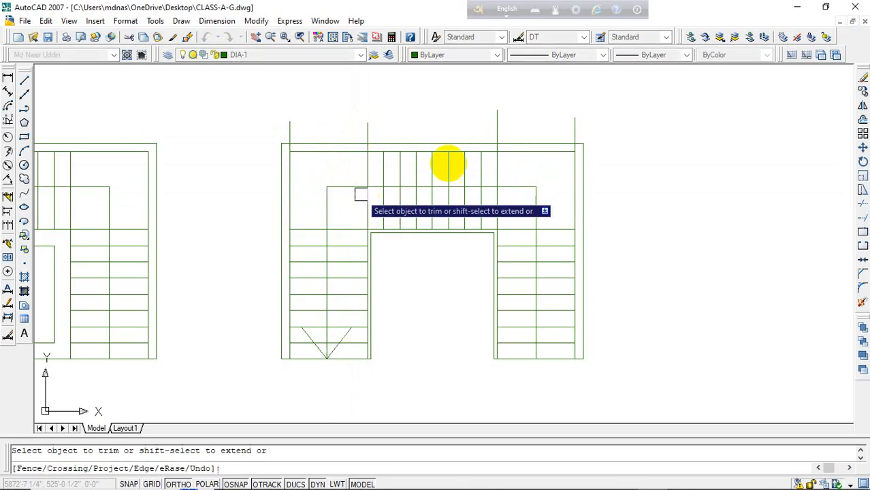
pyautogui.click(591, 106)
pyautogui.click(286, 117)
pyautogui.click(332, 110)
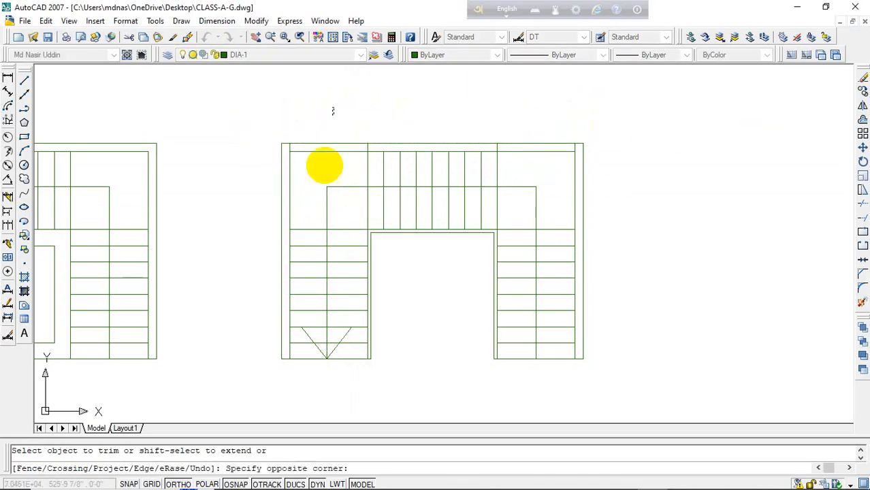
pyautogui.click(329, 172)
pyautogui.click(522, 116)
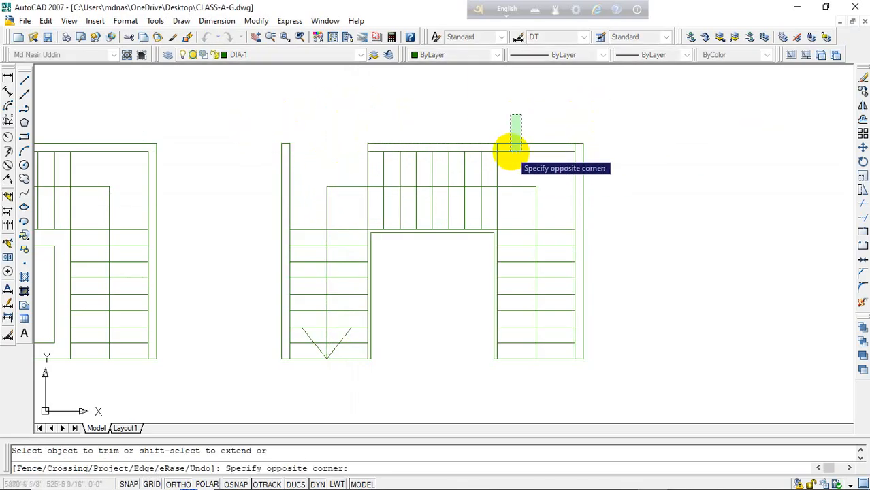
pyautogui.press('Escape')
# Step: Draw horizontal lines closing the wall openings above both corner landings along the wall's outer face
pyautogui.write('l')
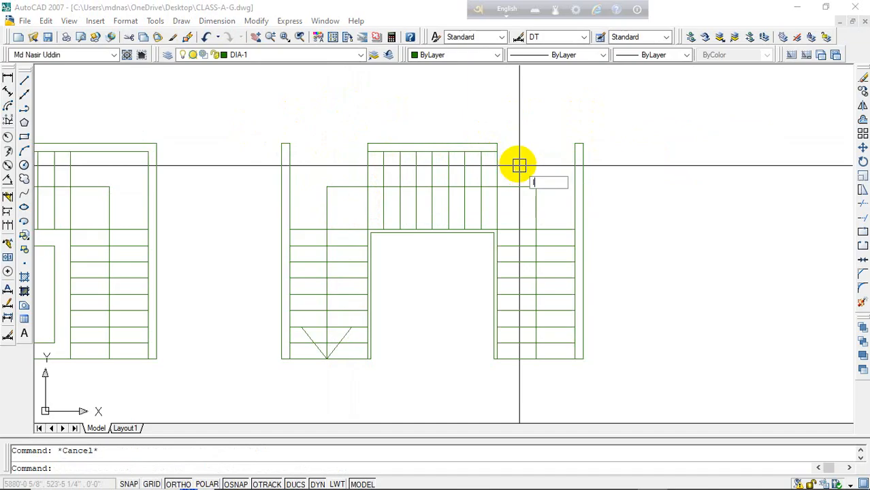
pyautogui.press('Return')
pyautogui.click(497, 143)
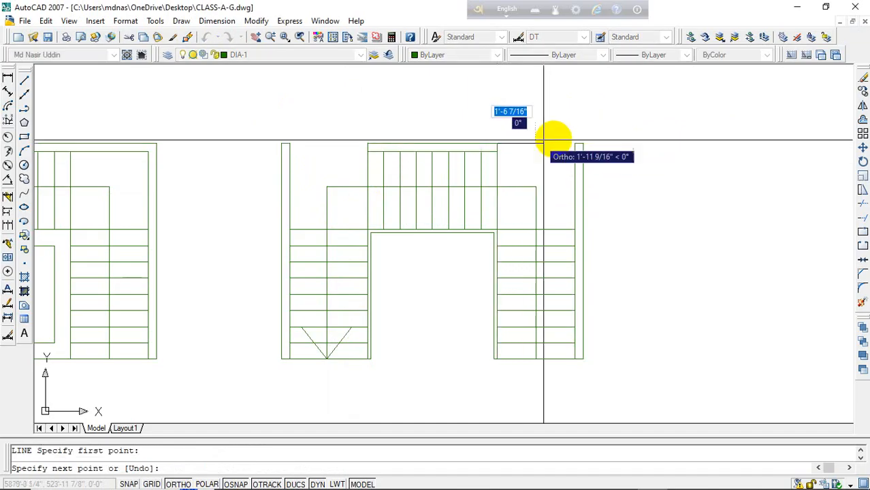
pyautogui.click(575, 144)
pyautogui.press('Return')
pyautogui.press('Return')
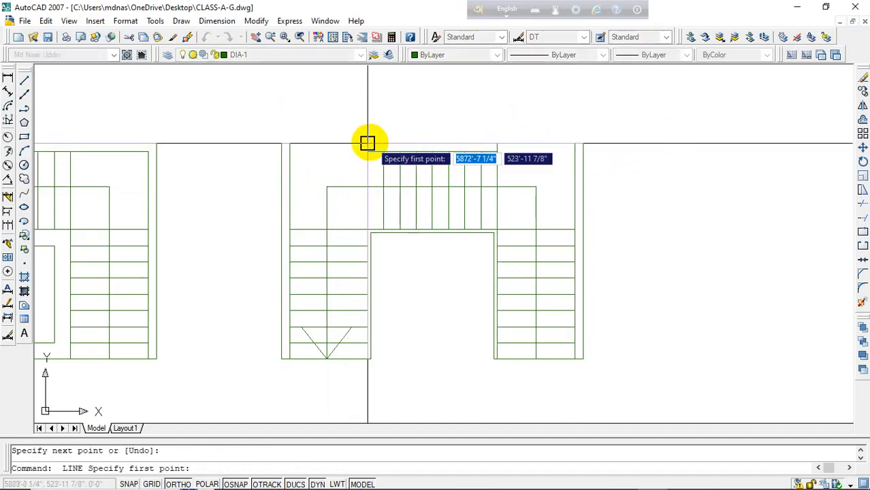
pyautogui.click(368, 143)
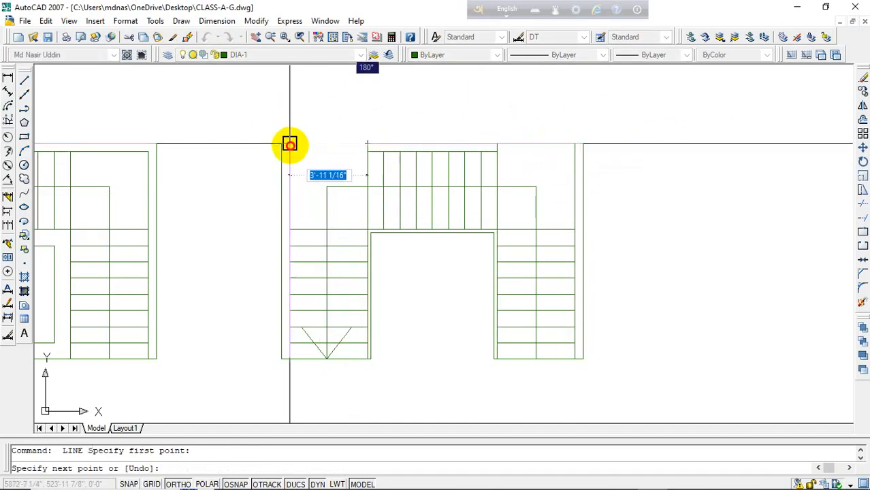
pyautogui.click(283, 143)
pyautogui.press('Return')
pyautogui.press('Escape')
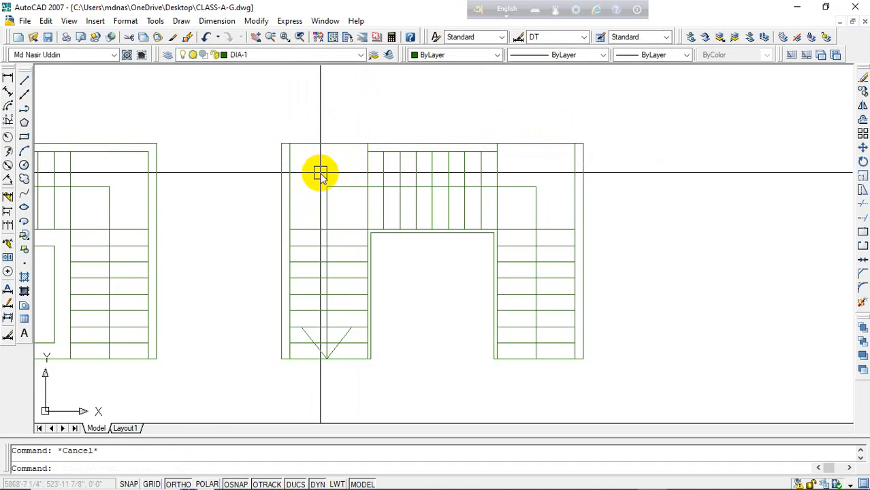
# Step: Offset the outer line of each corner-landing opening 5" inward to form the inner wall face
pyautogui.write('o')
pyautogui.press('Return')
pyautogui.write('5')
pyautogui.press('Return')
pyautogui.click(322, 148)
pyautogui.click(323, 154)
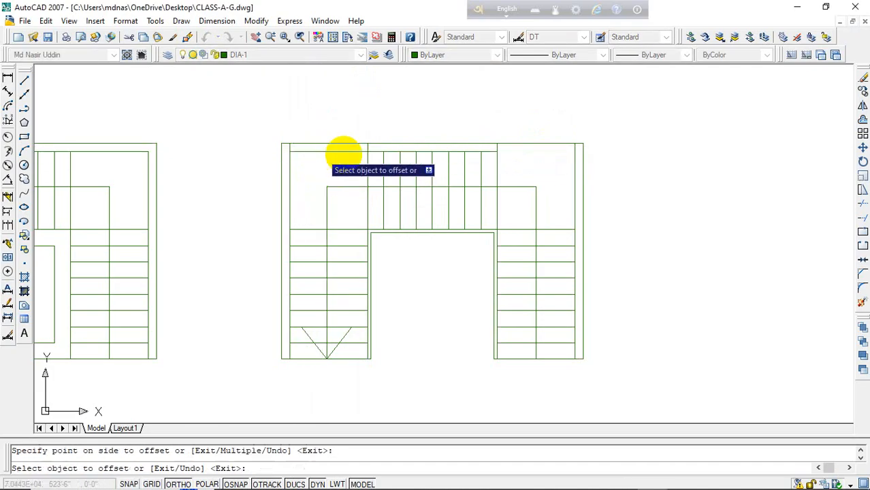
pyautogui.click(534, 146)
pyautogui.click(535, 158)
pyautogui.press('Escape')
# Step: Offset the inner and outer lines of both corner-landing openings 2" toward the middle of the wall to form window panes
pyautogui.press('Return')
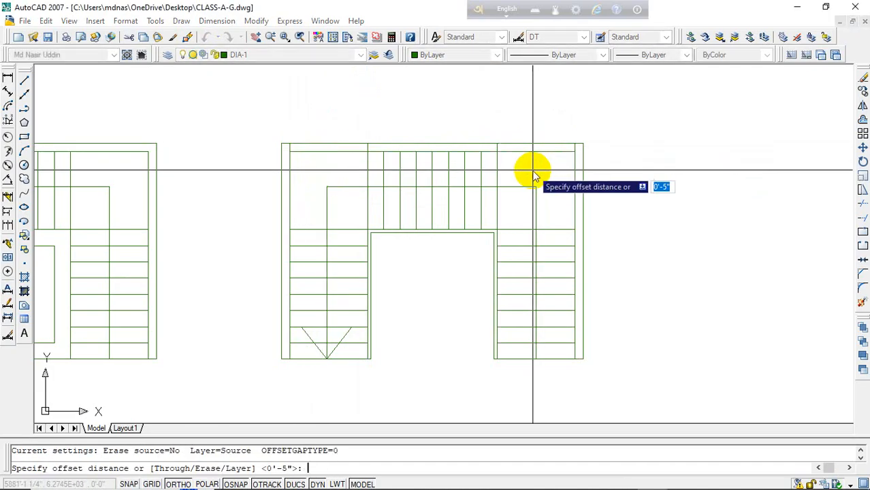
pyautogui.write('2')
pyautogui.press('Return')
pyautogui.click(548, 151)
pyautogui.click(553, 130)
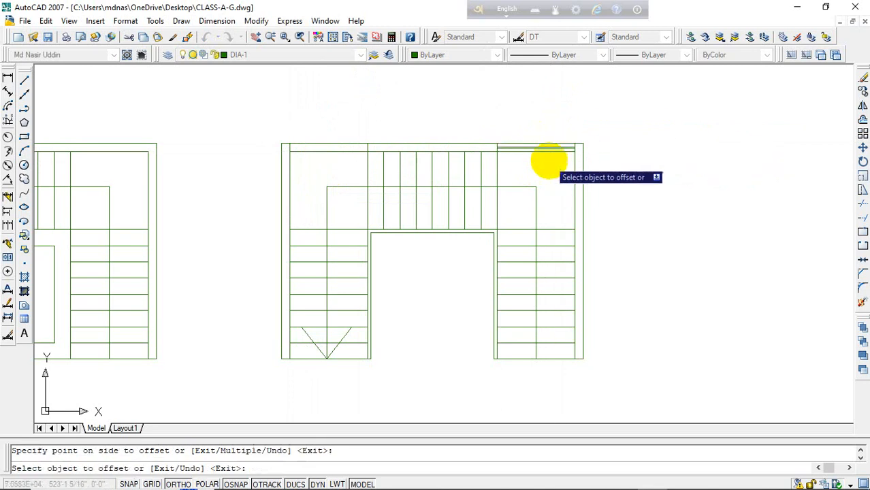
pyautogui.click(346, 141)
pyautogui.click(363, 162)
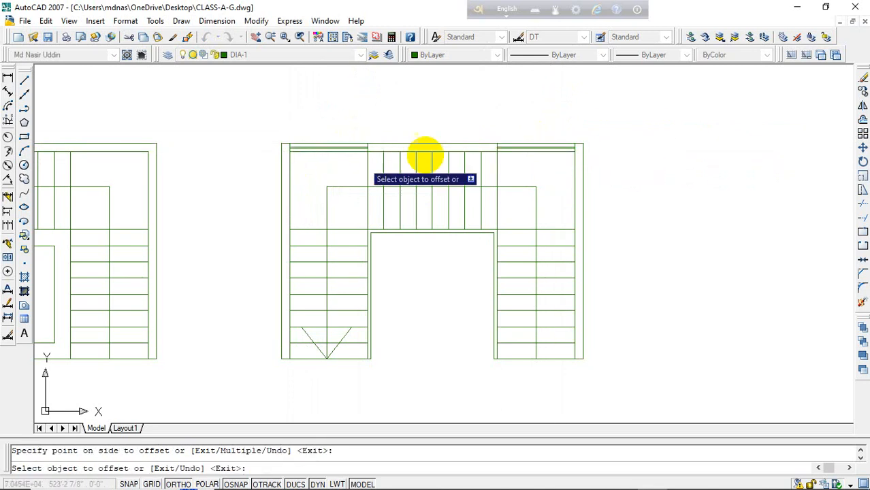
pyautogui.scroll(2, 543, 127)
pyautogui.press('Escape')
# Step: Move the window lines above both corner landings onto a blue layer matching the floor plan's windows
pyautogui.click(559, 115)
pyautogui.click(506, 172)
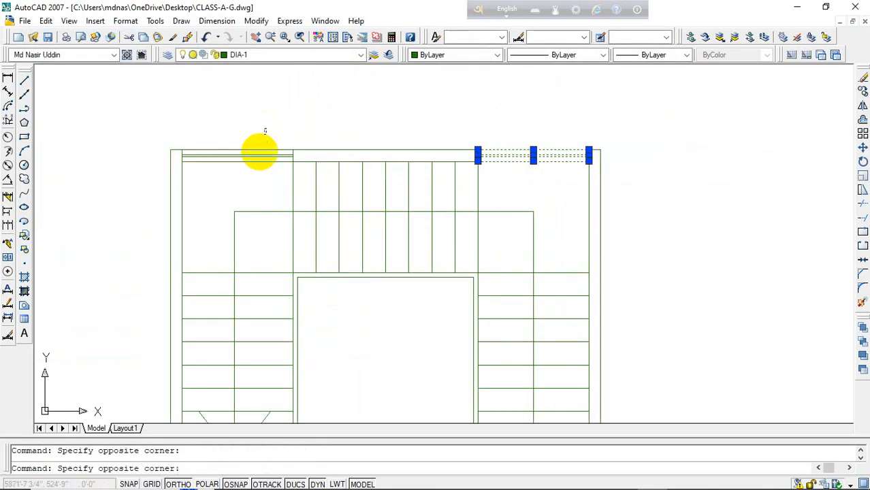
pyautogui.click(259, 154)
pyautogui.click(334, 55)
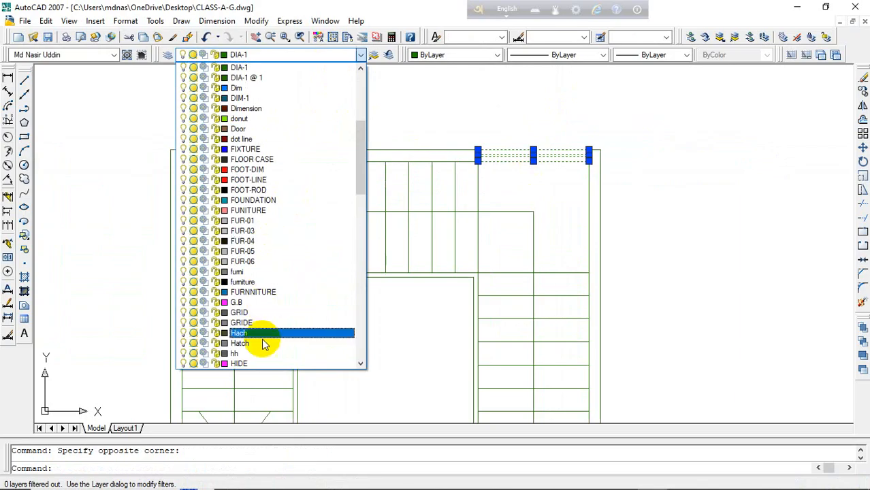
pyautogui.click(272, 88)
pyautogui.press('Escape')
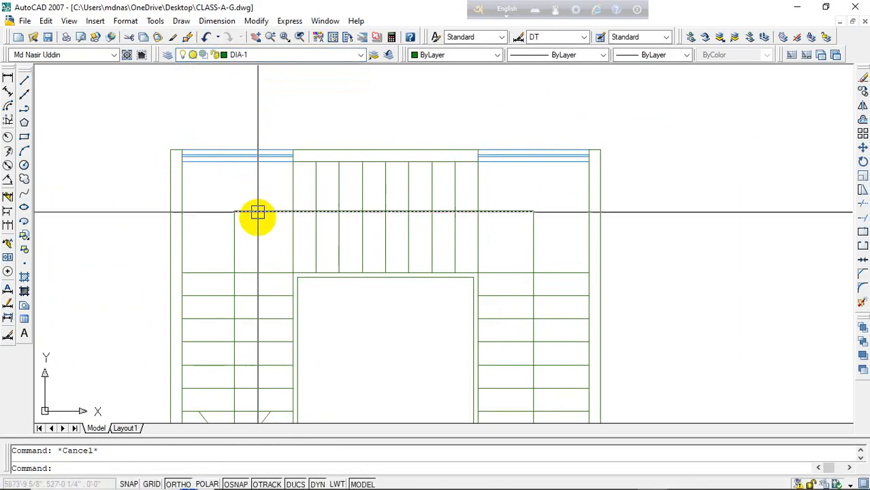
# Step: Examine the floor plan's stair area and its doors in comparison with the two staircase variants
pyautogui.scroll(-2, 443, 155)
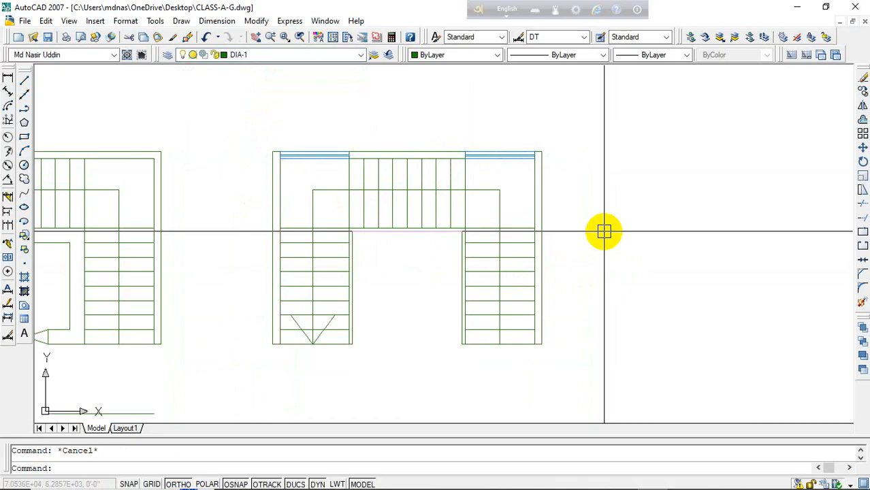
pyautogui.moveTo(604, 231); pyautogui.dragTo(868, 180, button='middle')
pyautogui.scroll(-2, 241, 284)
pyautogui.moveTo(255, 298); pyautogui.dragTo(523, 238, button='middle')
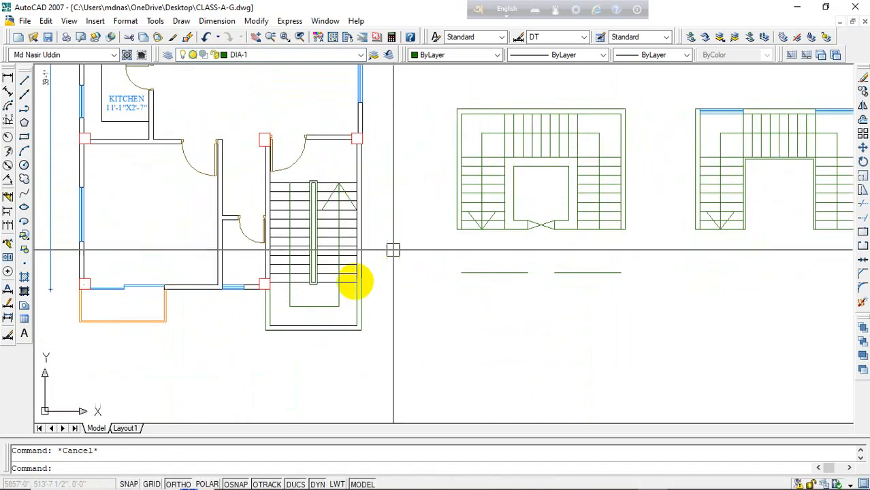
pyautogui.moveTo(327, 148); pyautogui.dragTo(344, 264, button='middle')
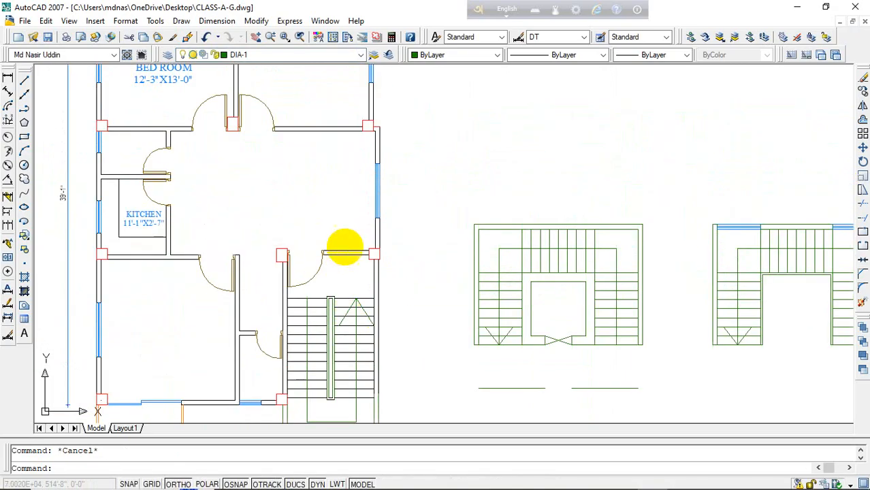
pyautogui.click(320, 254)
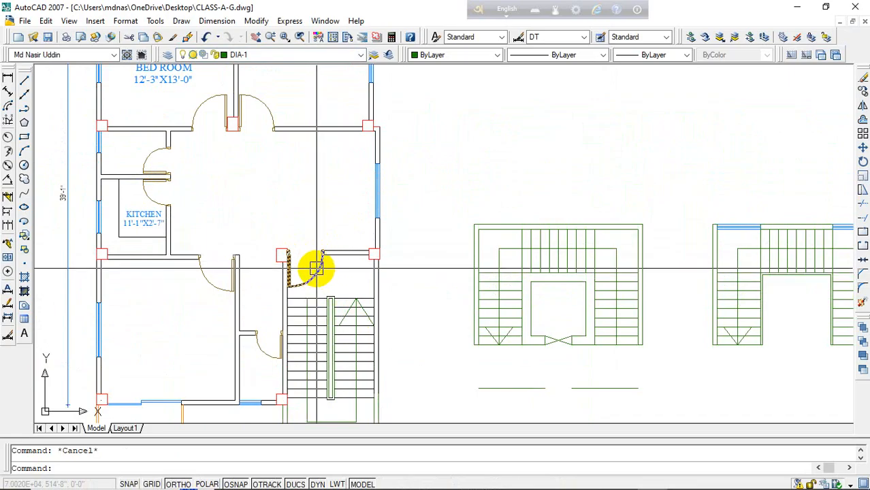
pyautogui.press('Escape')
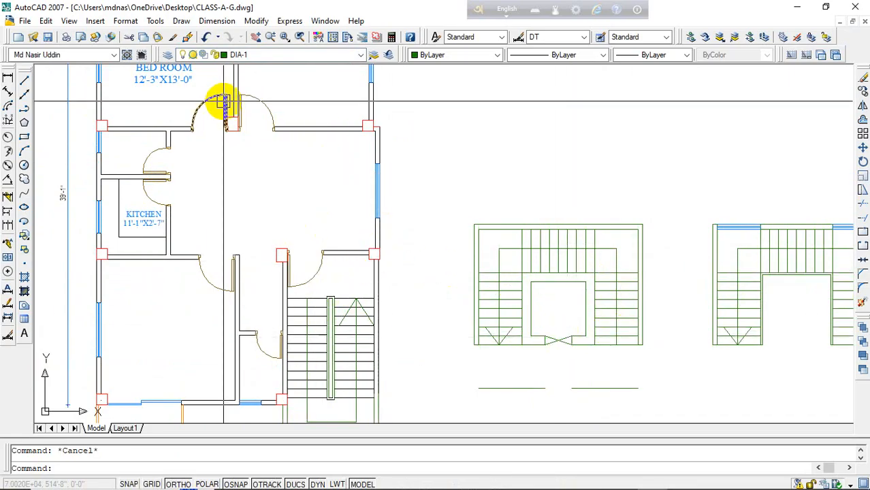
pyautogui.scroll(-3, 194, 155)
pyautogui.moveTo(552, 241)
pyautogui.mouseDown(button='middle')
pyautogui.moveTo(499, 236)
pyautogui.moveTo(550, 233)
pyautogui.moveTo(390, 232)
pyautogui.mouseUp(button='middle')
pyautogui.scroll(1, 436, 180)
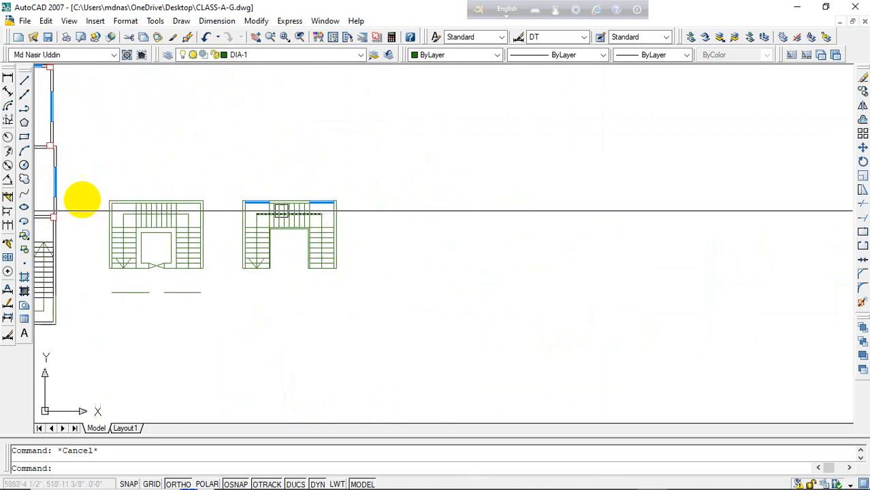
# Step: Draw a circle with a 13' radius in the empty area beside the open-well staircase
pyautogui.click(8, 138)
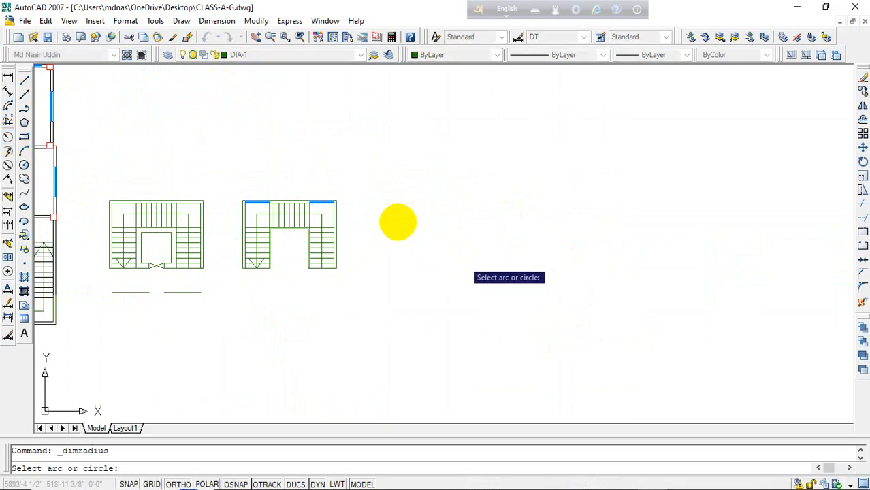
pyautogui.press('Escape')
pyautogui.click(23, 166)
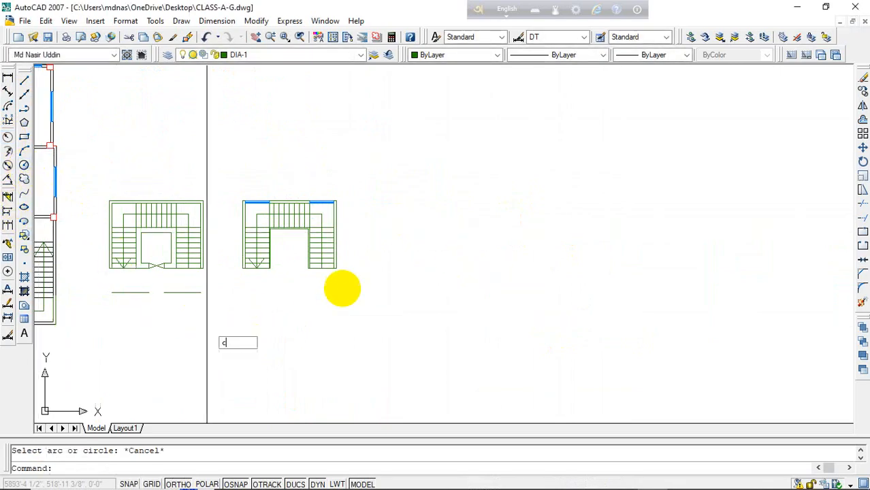
pyautogui.click(454, 232)
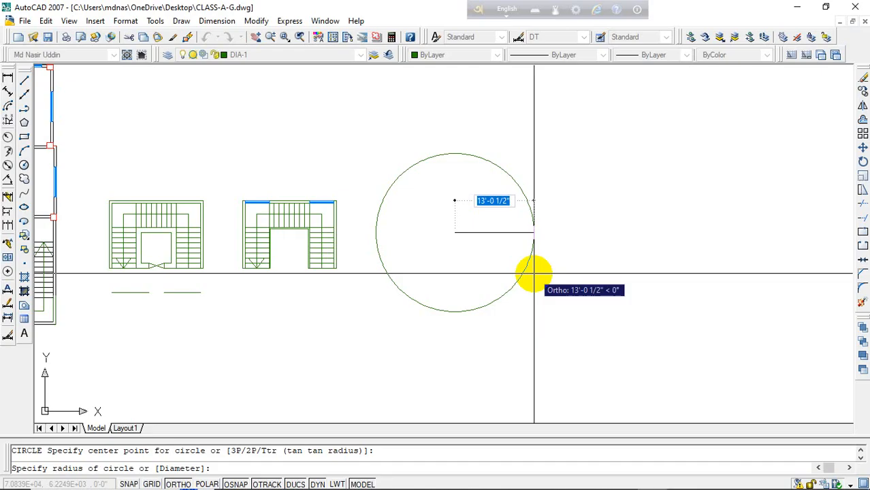
pyautogui.write('1')
pyautogui.press('Return')
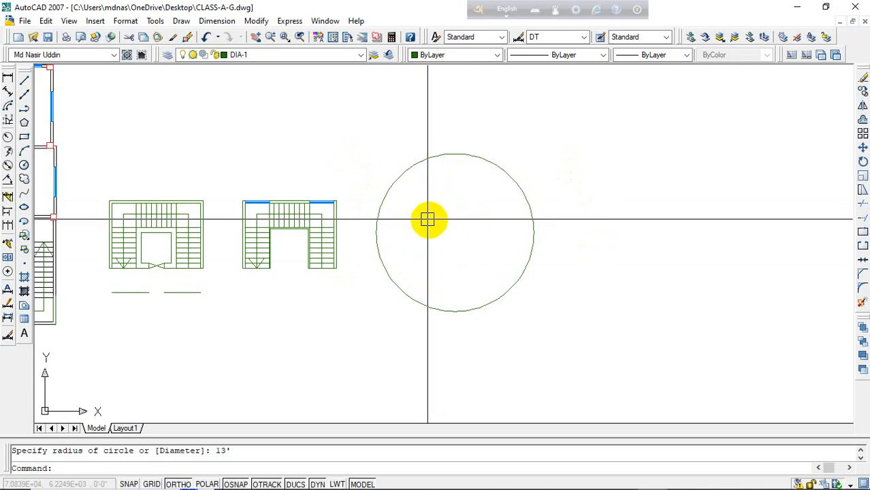
# Step: Shrink the circle to a radius of about 11'-7" by stretching one of its quadrant points
pyautogui.click(388, 276)
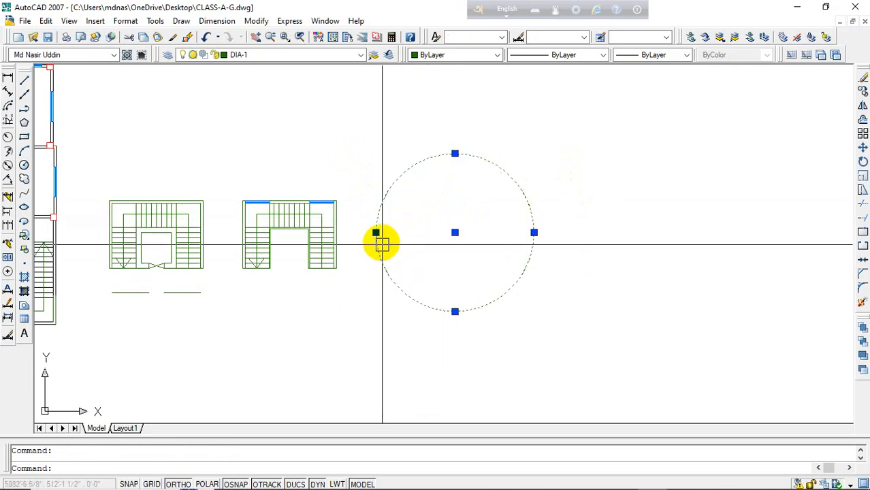
pyautogui.click(375, 232)
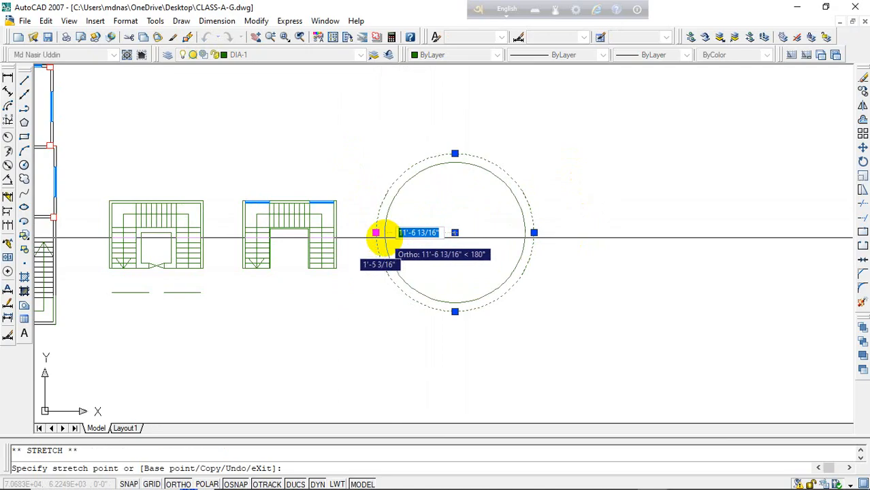
pyautogui.press('Escape')
pyautogui.press('Escape')
pyautogui.moveTo(435, 207); pyautogui.dragTo(369, 205, button='middle')
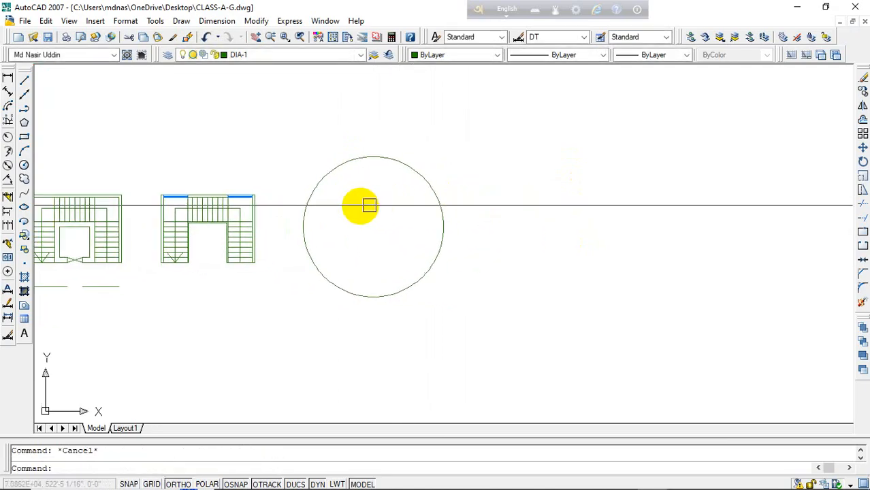
# Step: Dimension the circle's horizontal diameter and erase both the dimension and the circle
pyautogui.click(7, 80)
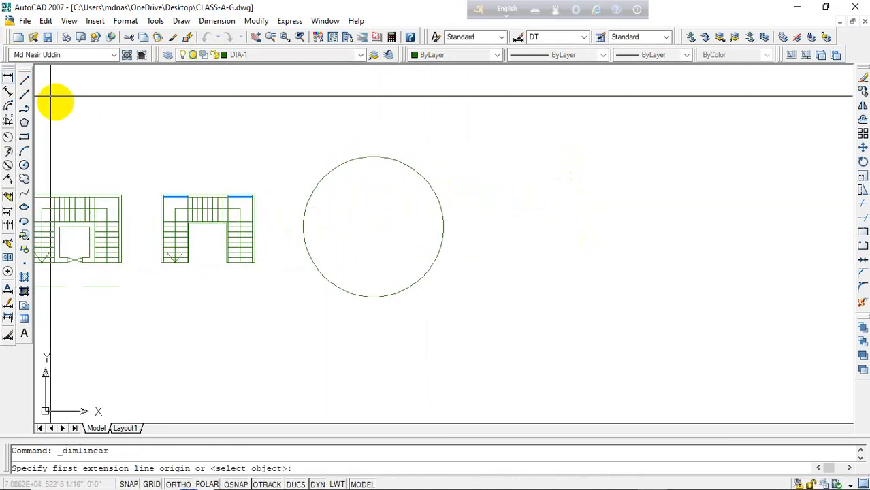
pyautogui.click(303, 226)
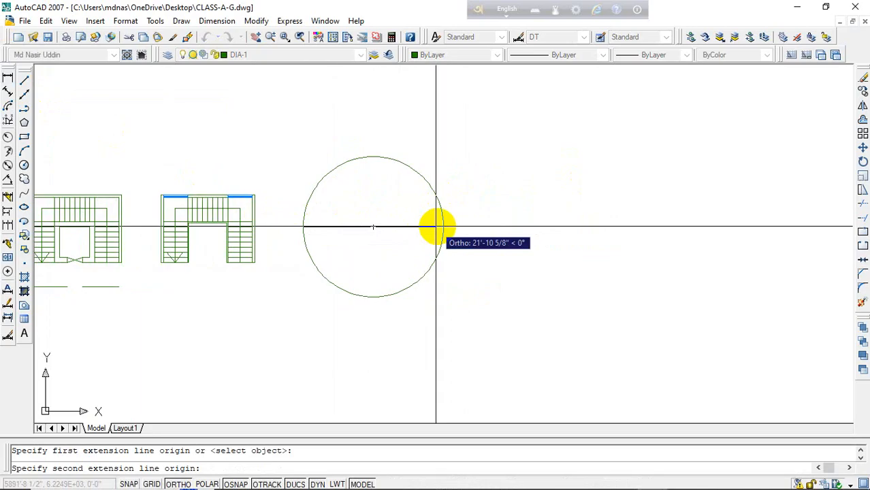
pyautogui.click(443, 226)
pyautogui.click(395, 225)
pyautogui.scroll(5, 393, 225)
pyautogui.scroll(-5, 389, 227)
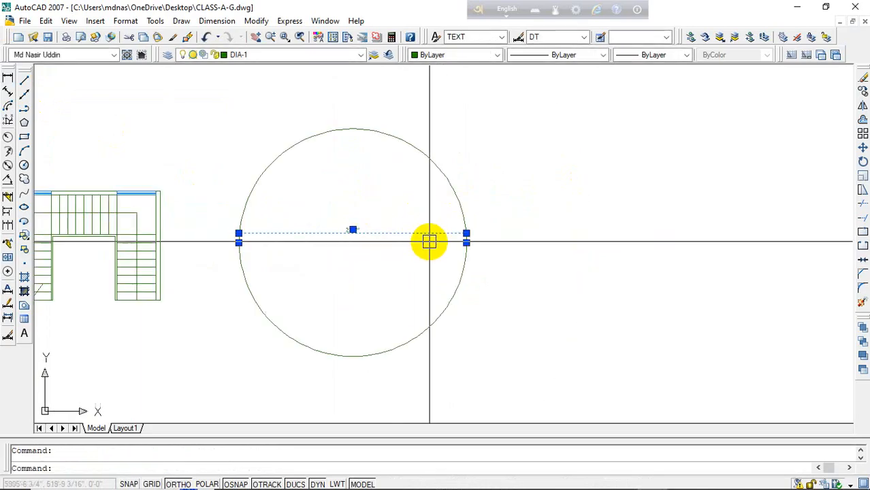
pyautogui.press('Delete')
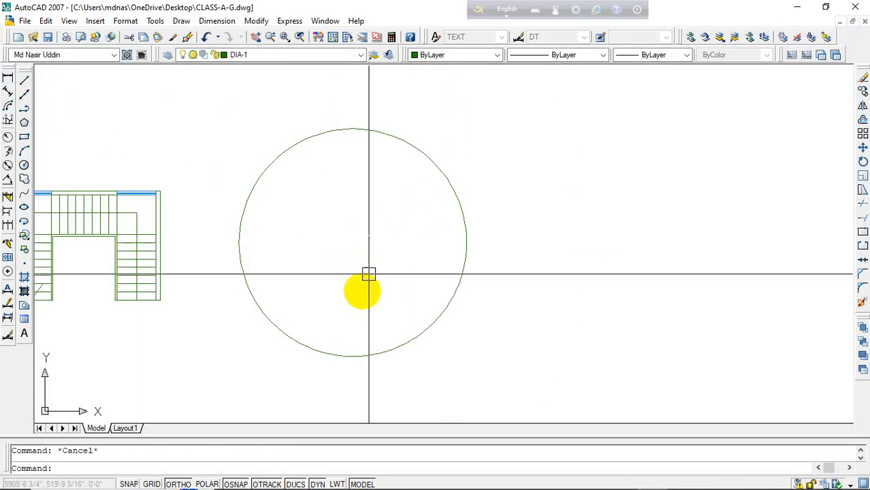
pyautogui.click(436, 308)
pyautogui.press('Delete')
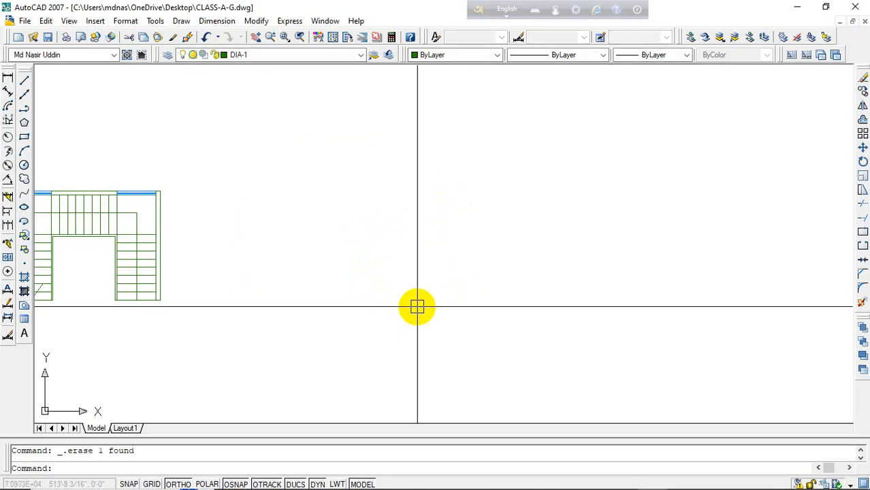
# Step: Draw a circle with a 9' radius in the empty area beside the open-well staircase
pyautogui.write('c')
pyautogui.press('Return')
pyautogui.click(348, 238)
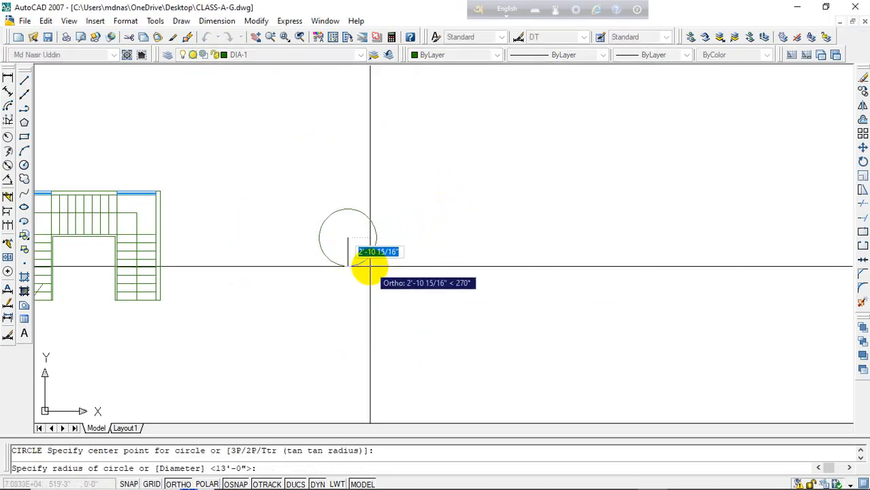
pyautogui.write("9'")
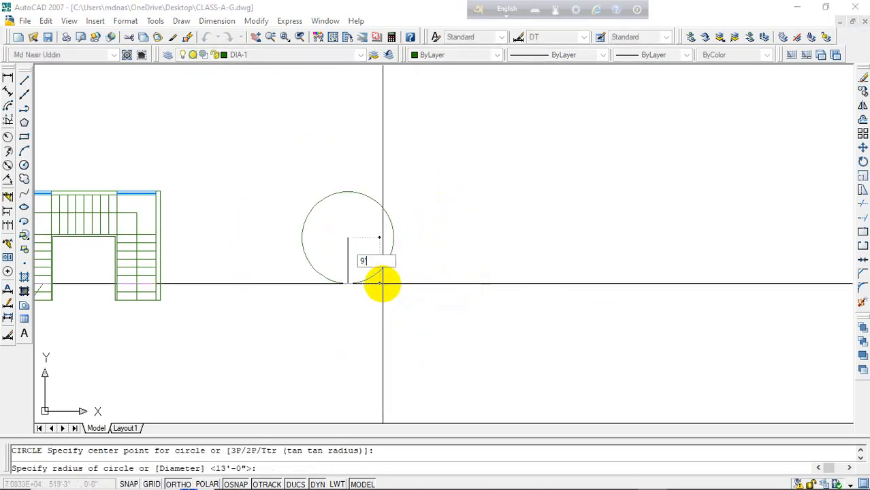
pyautogui.press('Return')
pyautogui.press('Escape')
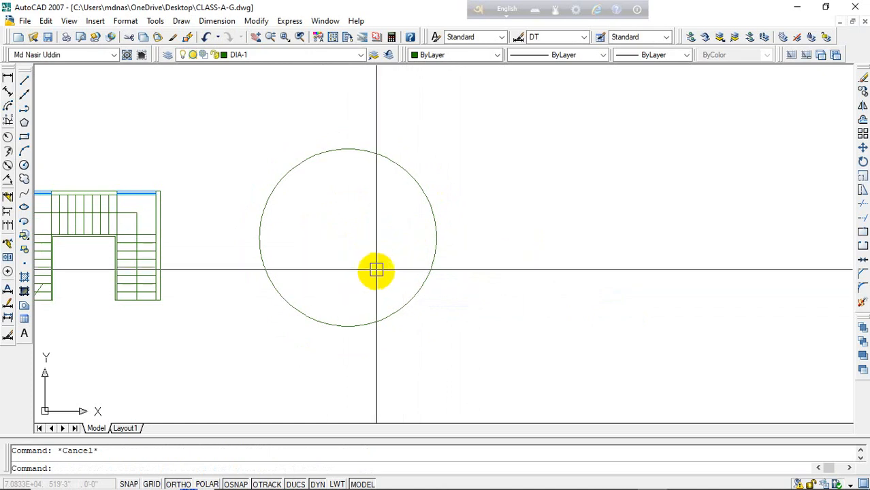
# Step: Offset the circle inward by 4' to form the inner edge of the circular stair
pyautogui.write('o')
pyautogui.press('Return')
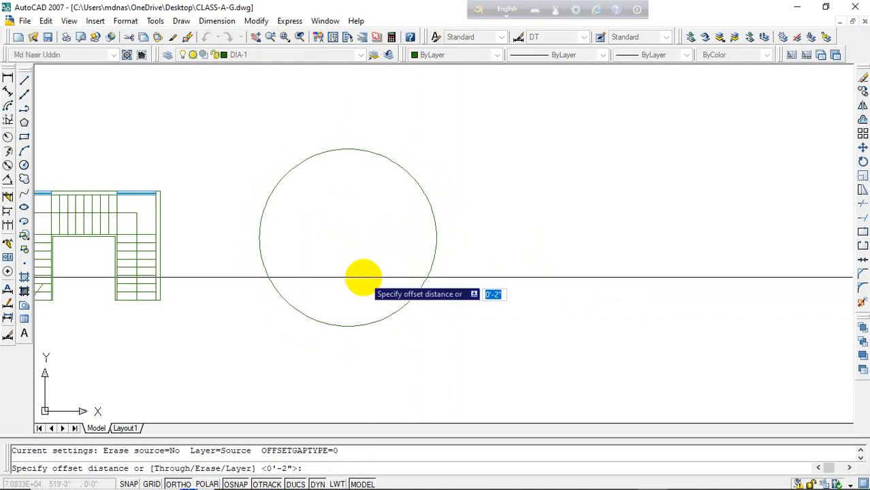
pyautogui.write('4')
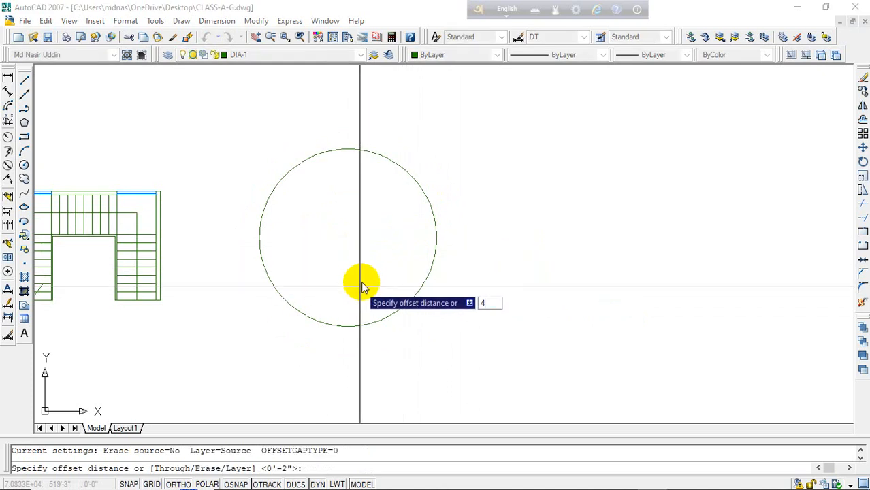
pyautogui.press('Return')
pyautogui.click(357, 318)
pyautogui.click(356, 255)
pyautogui.press('Escape')
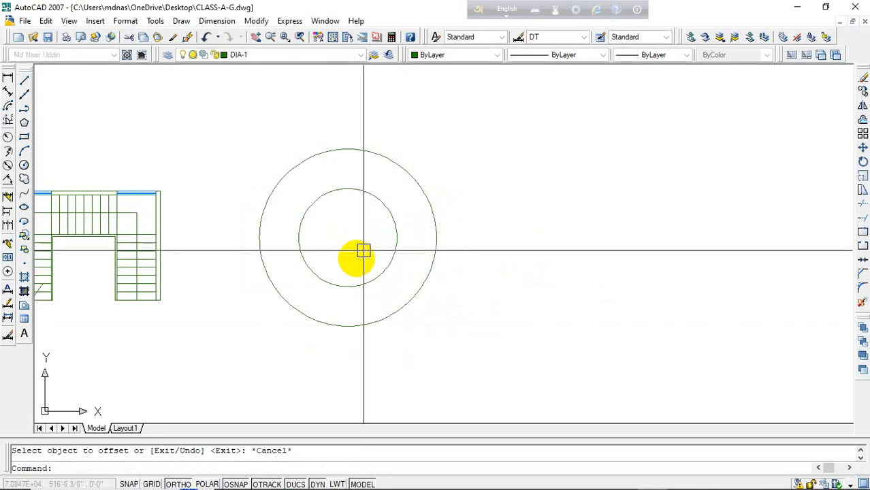
# Step: Draw a horizontal line from the outer circle's left quadrant through the centre to beyond its right side
pyautogui.write('l')
pyautogui.press('Return')
pyautogui.click(260, 237)
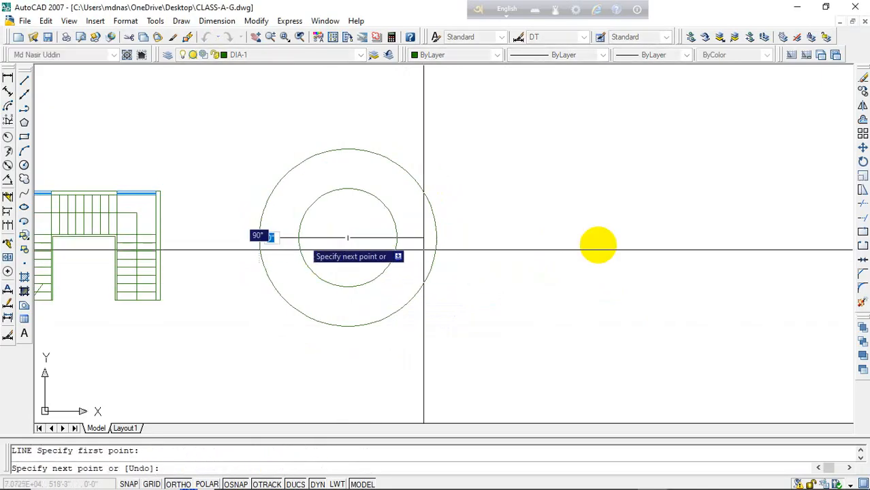
pyautogui.click(599, 243)
pyautogui.press('Escape')
# Step: Trim the lower halves of both circles and the line's parts outside the ring and inside the inner arc
pyautogui.write('tr')
pyautogui.press('Return')
pyautogui.press('Return')
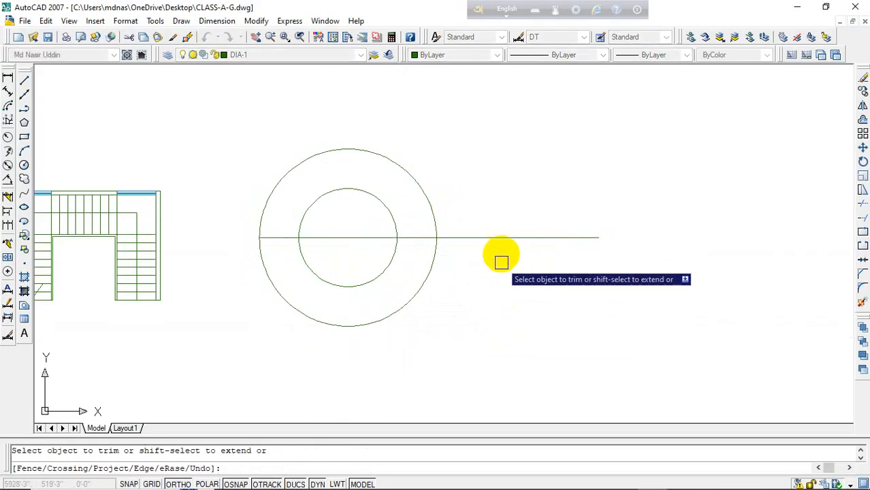
pyautogui.click(499, 237)
pyautogui.click(511, 271)
pyautogui.click(296, 354)
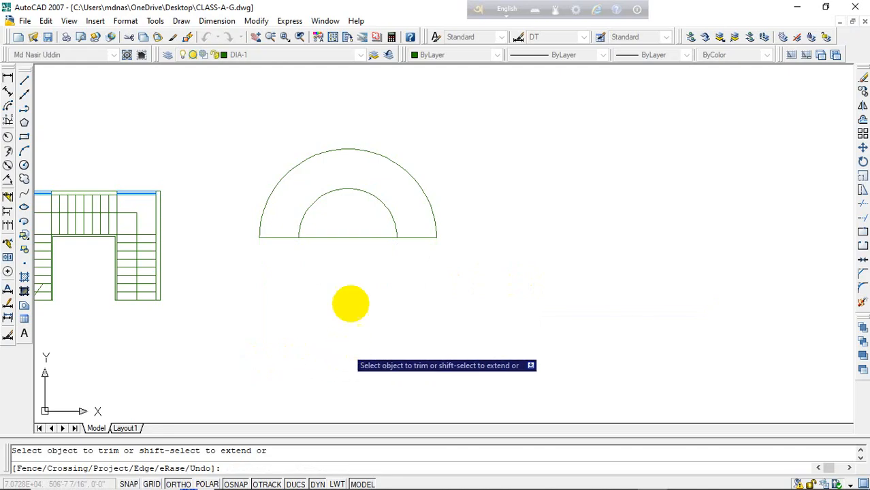
pyautogui.click(352, 235)
pyautogui.press('Escape')
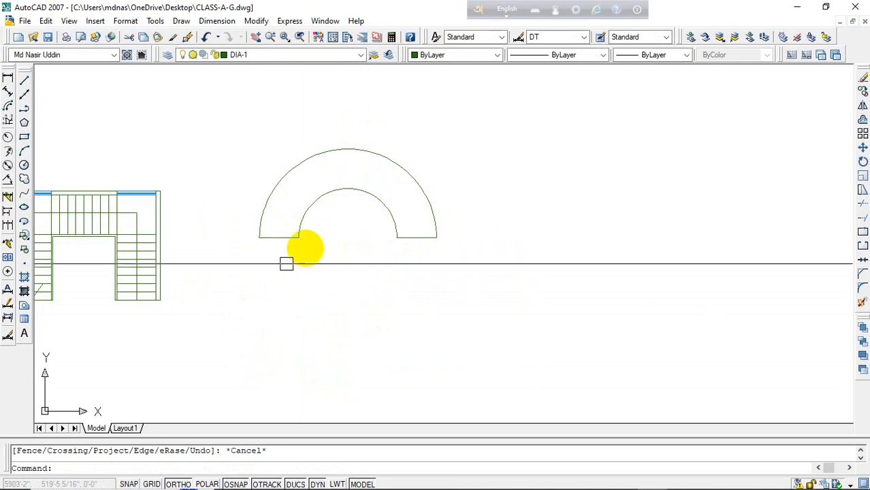
# Step: Make dot line the current layer
pyautogui.scroll(2, 336, 184)
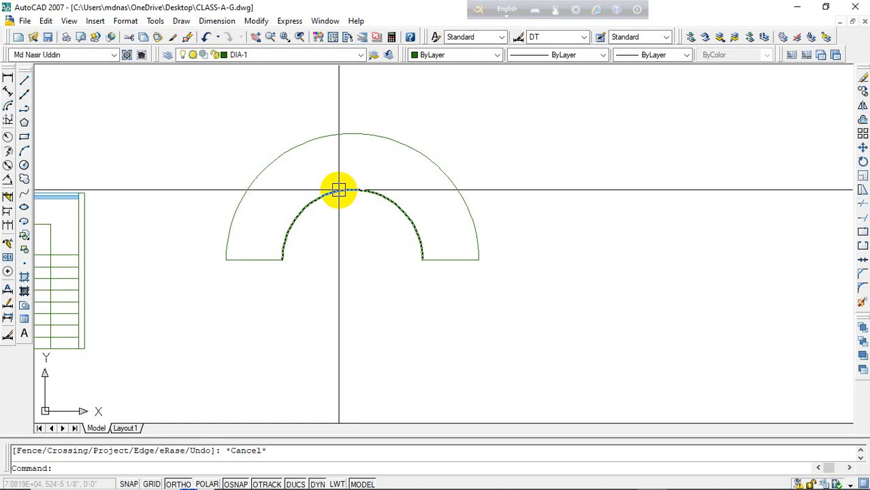
pyautogui.click(307, 55)
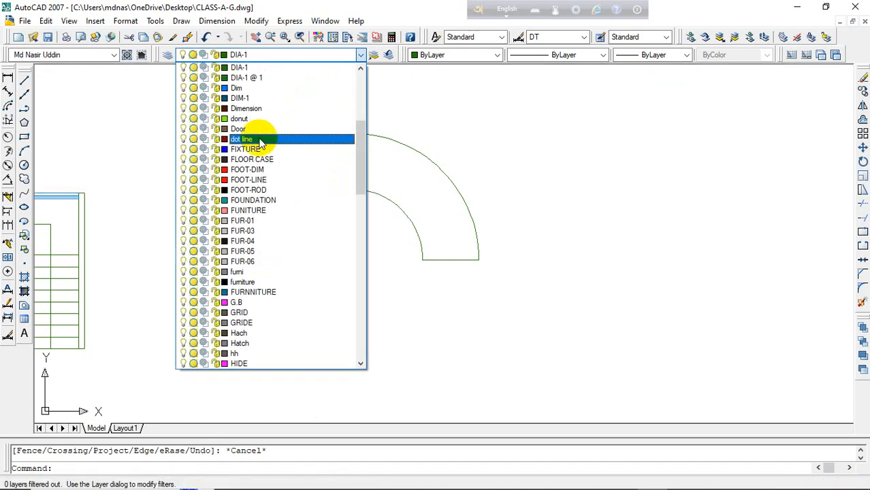
pyautogui.click(261, 141)
pyautogui.click(349, 189)
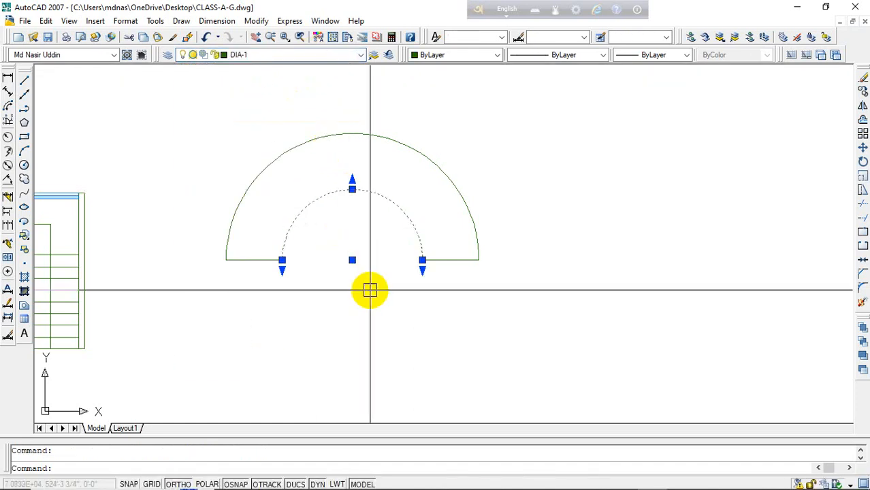
pyautogui.press('Escape')
pyautogui.click(288, 54)
pyautogui.press('Escape')
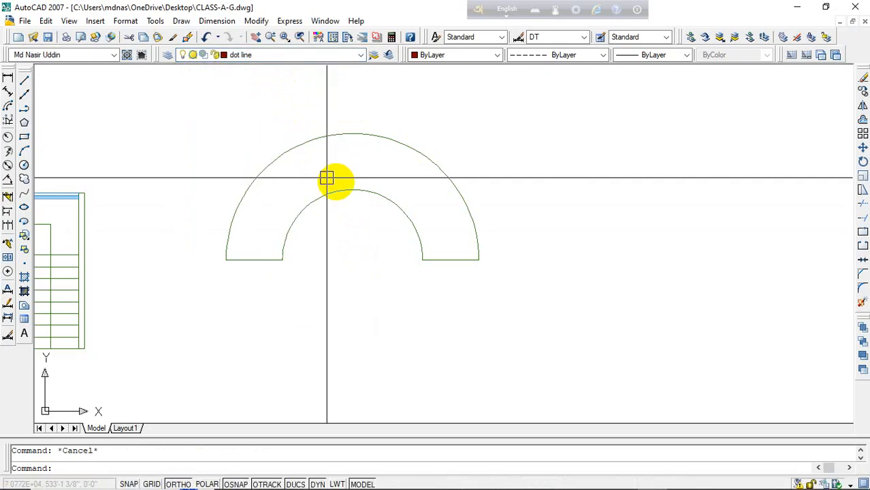
# Step: Divide the inner arc into 20 equal segments
pyautogui.click(326, 195)
pyautogui.write('d')
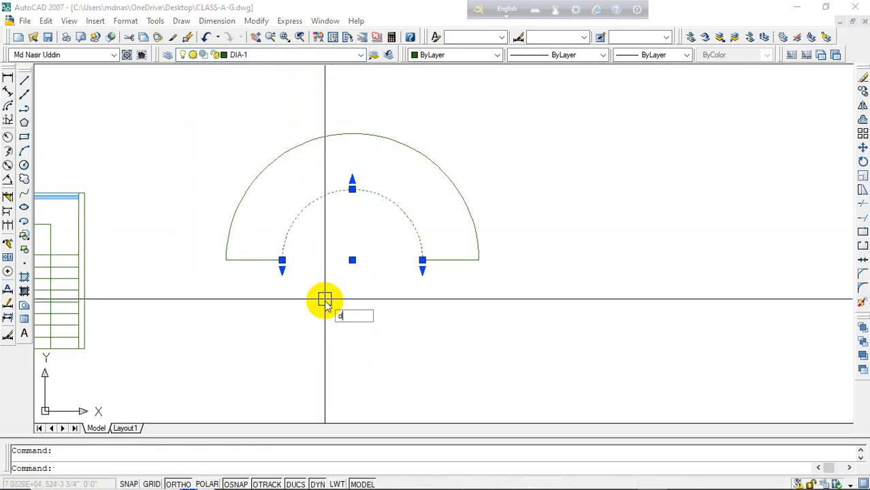
pyautogui.write('iv')
pyautogui.press('Return')
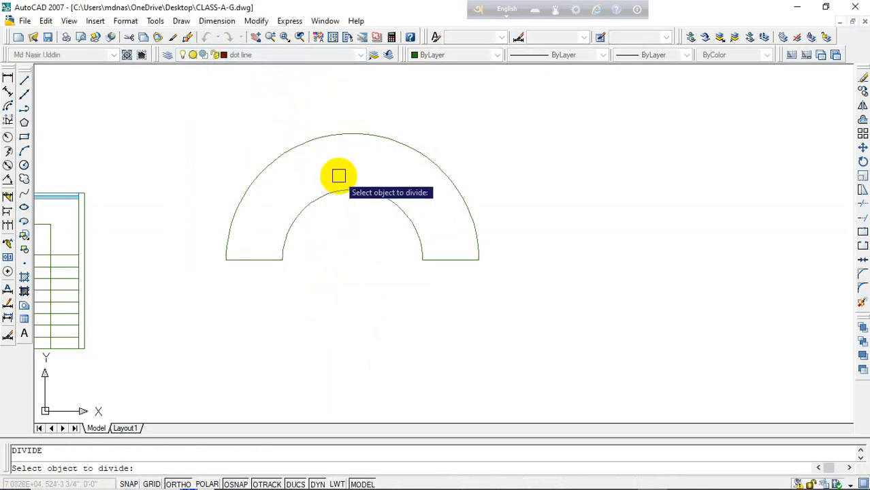
pyautogui.click(343, 185)
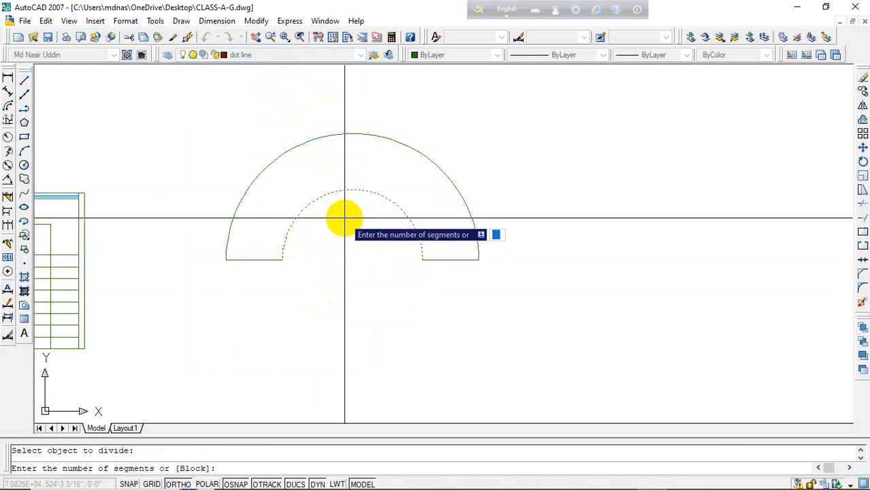
pyautogui.press('Return')
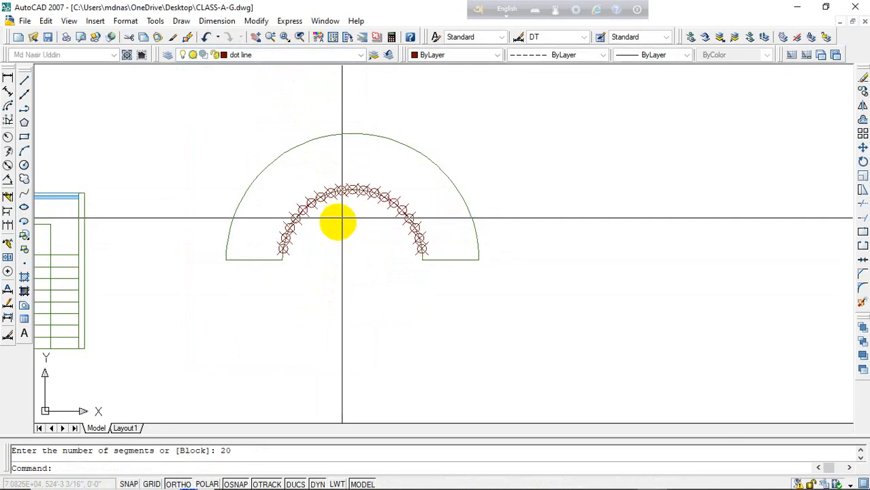
# Step: Divide the outer arc into 20 equal segments
pyautogui.press('Return')
pyautogui.click(368, 134)
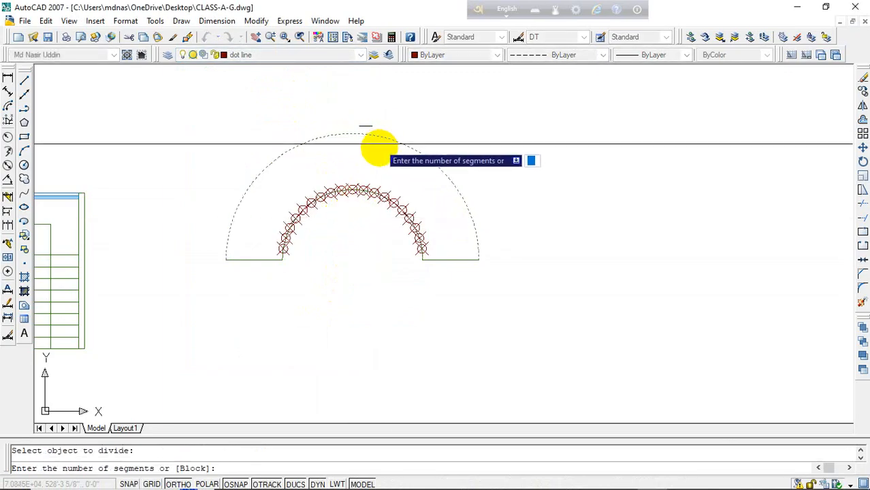
pyautogui.write('20')
pyautogui.press('Return')
pyautogui.press('Escape')
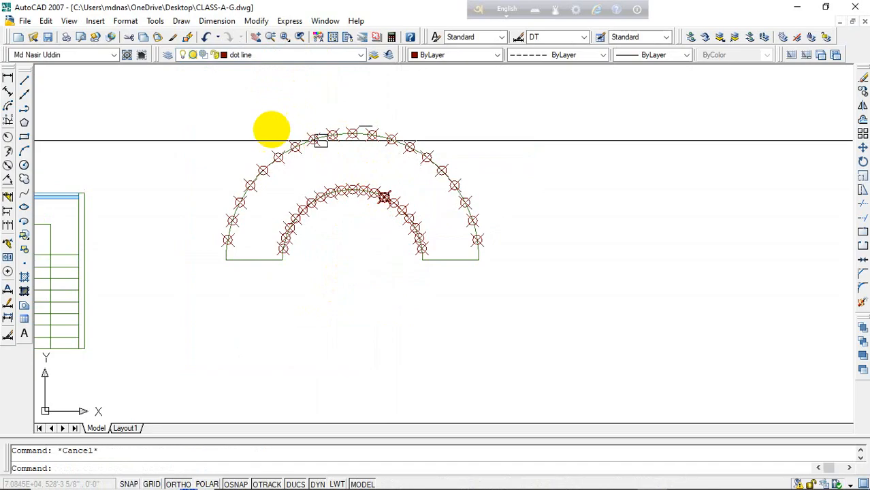
# Step: Make DIA-1 the current layer and draw the first tread line between the lowest right-hand division points of both arcs
pyautogui.click(287, 55)
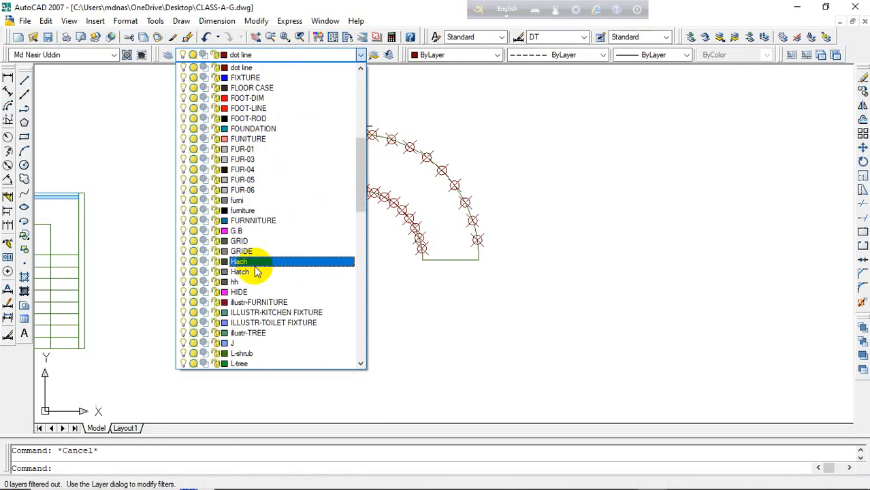
pyautogui.scroll(4, 246, 136)
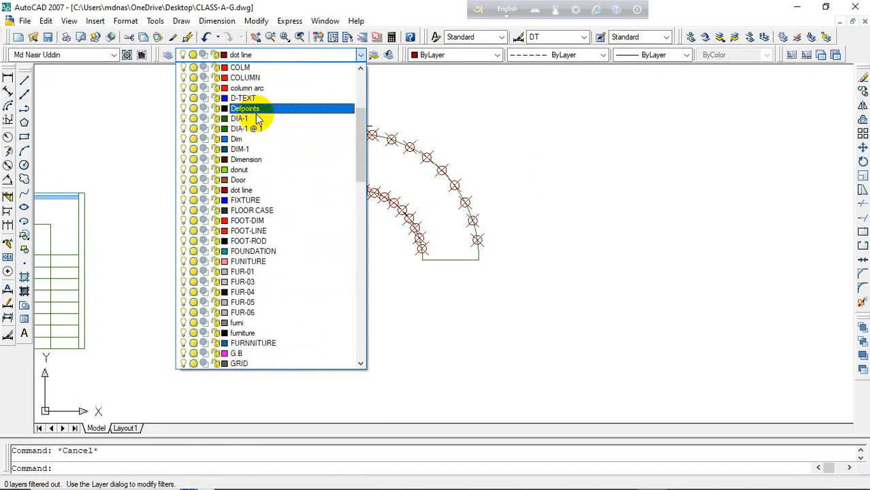
pyautogui.click(264, 120)
pyautogui.write('l')
pyautogui.press('Return')
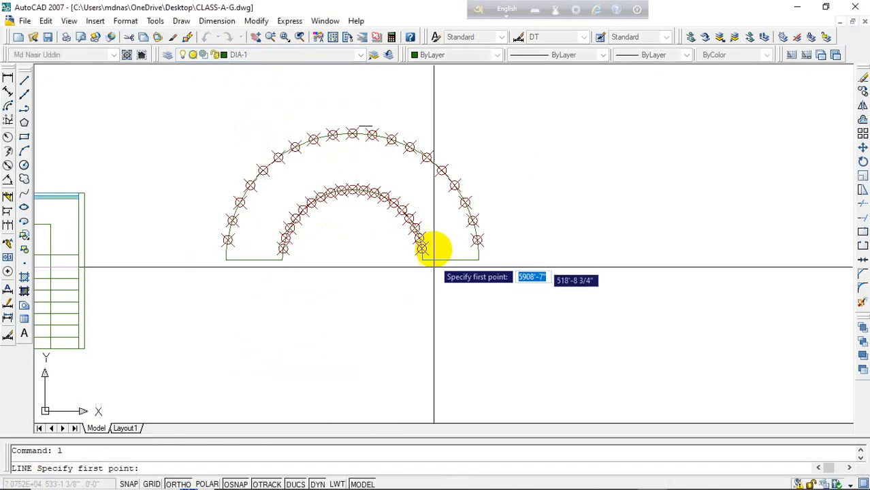
pyautogui.scroll(5, 415, 250)
pyautogui.click(396, 247)
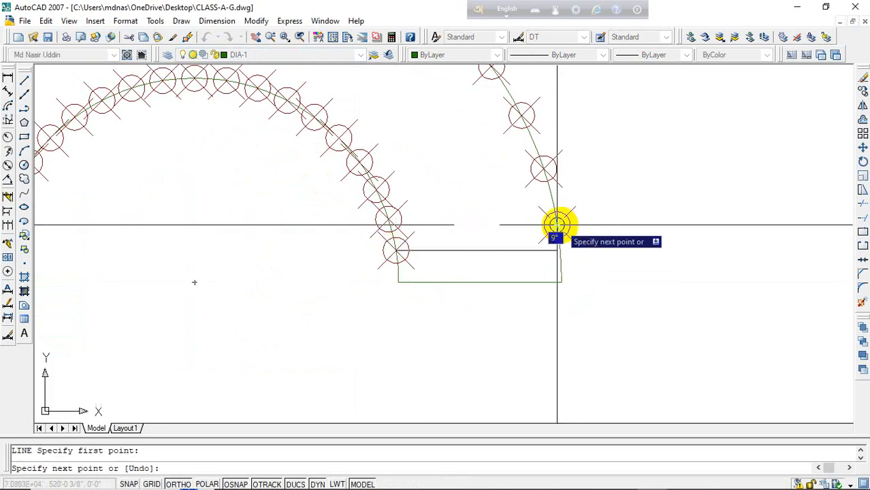
pyautogui.click(557, 225)
pyautogui.press('Return')
# Step: Draw the second and third tread lines between matching division points of the inner and outer arcs
pyautogui.press('Return')
pyautogui.click(399, 215)
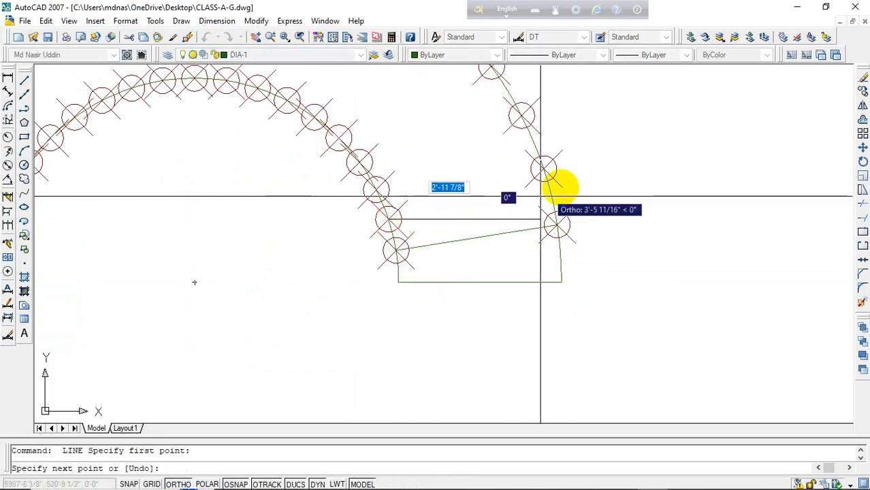
pyautogui.click(543, 170)
pyautogui.press('Return')
pyautogui.press('Return')
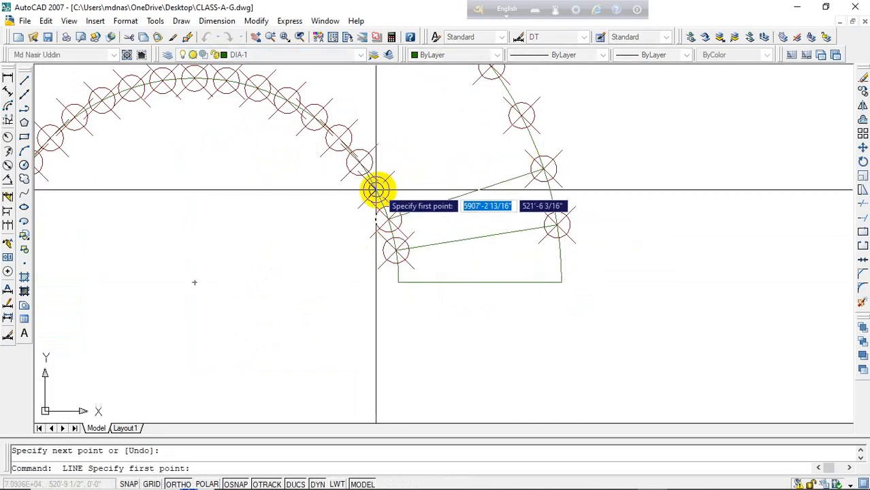
pyautogui.click(377, 188)
pyautogui.click(521, 117)
pyautogui.press('Return')
# Step: Draw the fourth and fifth tread lines between matching division points of the inner and outer arcs
pyautogui.press('Return')
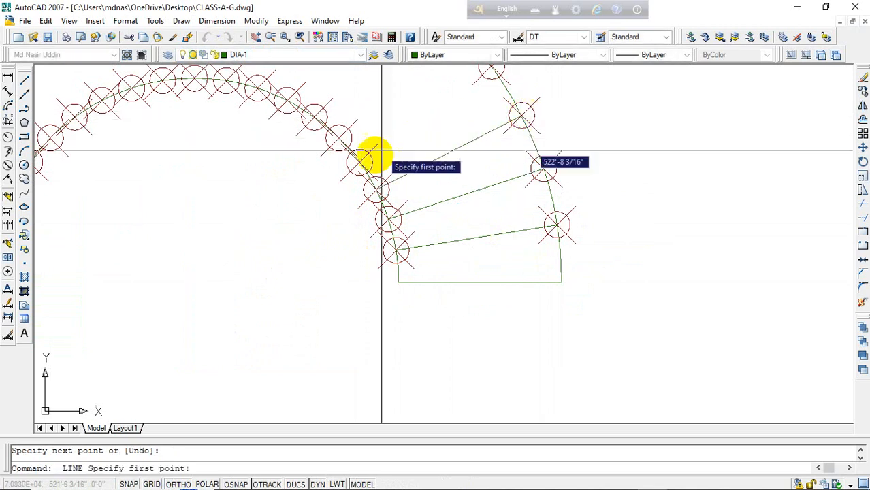
pyautogui.click(359, 162)
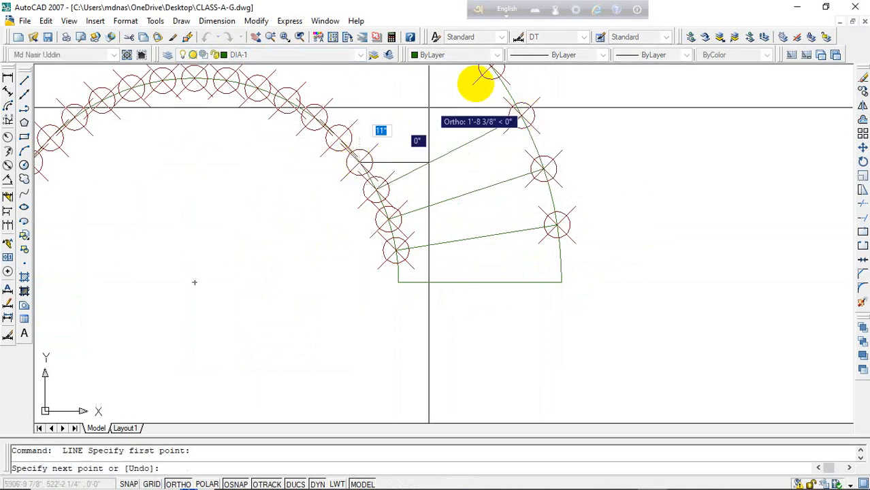
pyautogui.moveTo(475, 81)
pyautogui.mouseDown(button='middle')
pyautogui.moveTo(472, 203)
pyautogui.moveTo(501, 151)
pyautogui.mouseUp(button='middle')
pyautogui.click(501, 151)
pyautogui.press('Return')
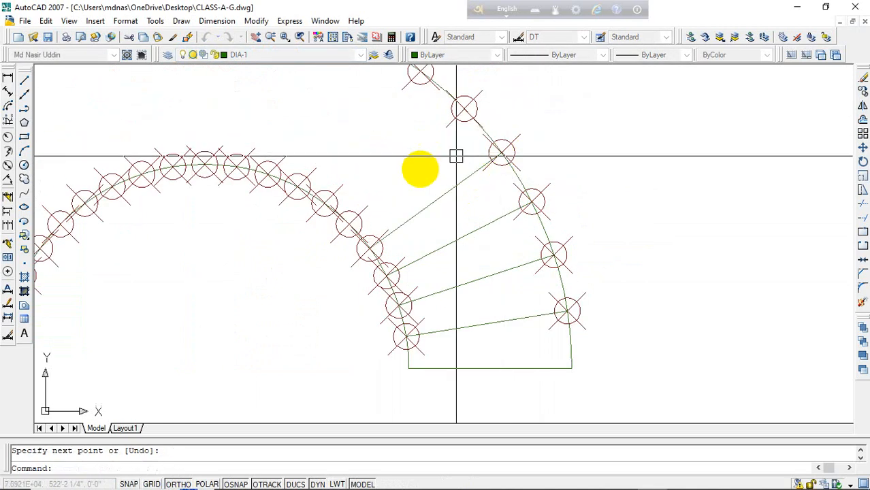
pyautogui.press('Return')
pyautogui.click(348, 224)
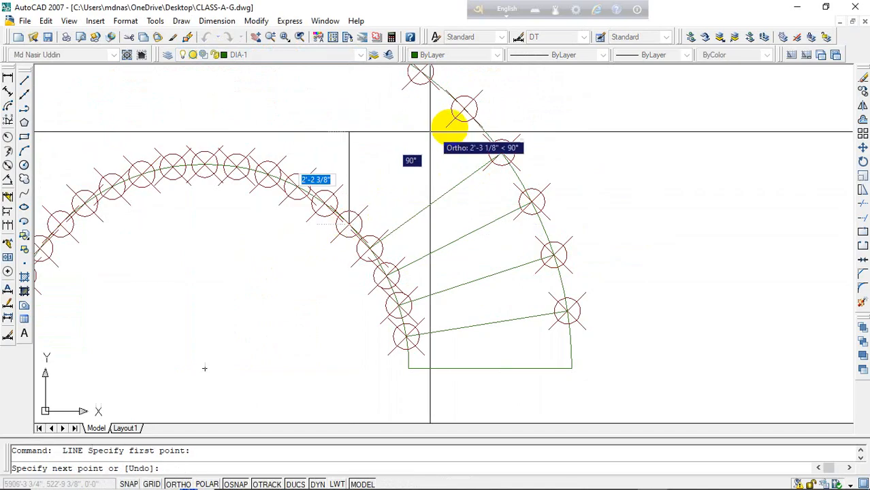
pyautogui.click(464, 108)
pyautogui.press('Return')
# Step: Draw the sixth and seventh tread lines between matching division points of the inner and outer arcs
pyautogui.press('Return')
pyautogui.click(422, 71)
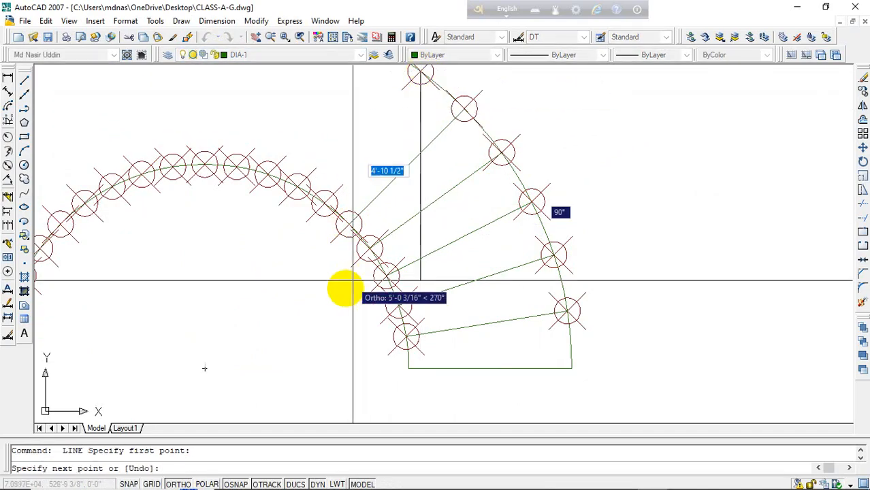
pyautogui.click(323, 201)
pyautogui.press('Return')
pyautogui.moveTo(355, 254); pyautogui.dragTo(479, 306, button='middle')
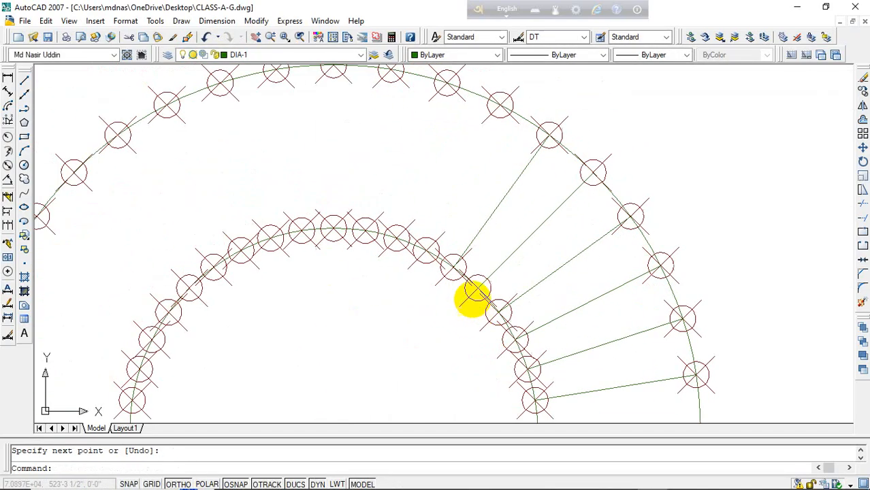
pyautogui.press('Return')
pyautogui.click(426, 246)
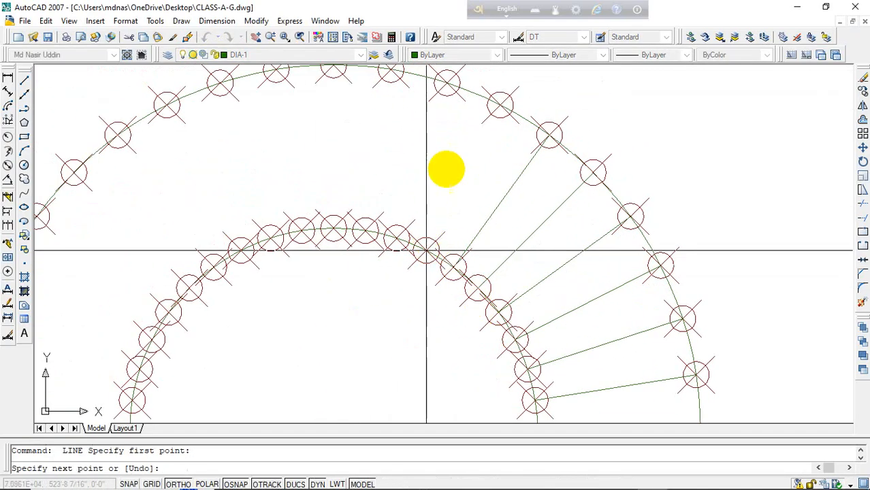
pyautogui.click(500, 106)
pyautogui.press('Return')
# Step: Draw the eighth and ninth tread lines between matching division points of the inner and outer arcs
pyautogui.press('Return')
pyautogui.click(447, 82)
pyautogui.click(397, 235)
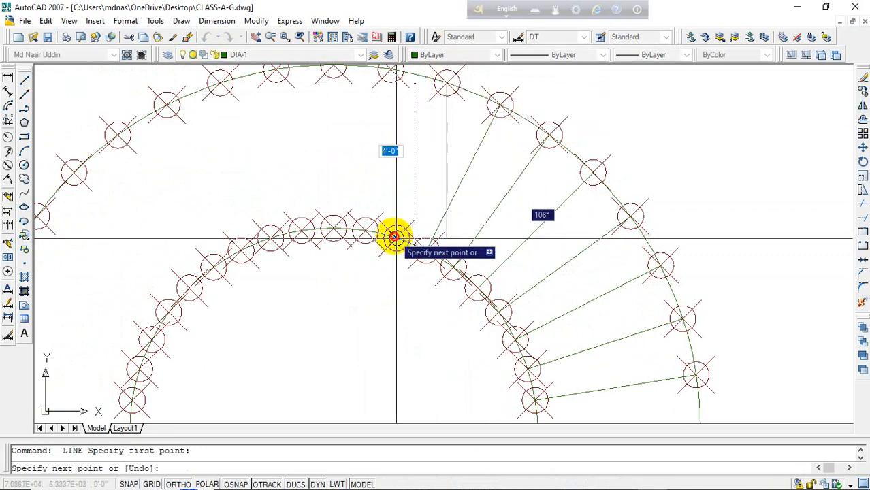
pyautogui.press('Return')
pyautogui.press('Return')
pyautogui.click(391, 72)
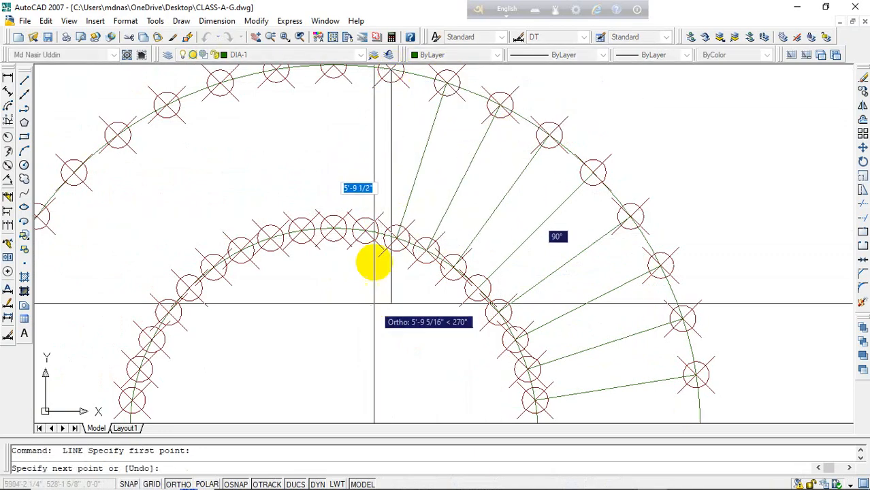
pyautogui.click(363, 230)
pyautogui.press('Return')
# Step: Draw the vertical tread line joining the topmost division points of the two arcs
pyautogui.press('Return')
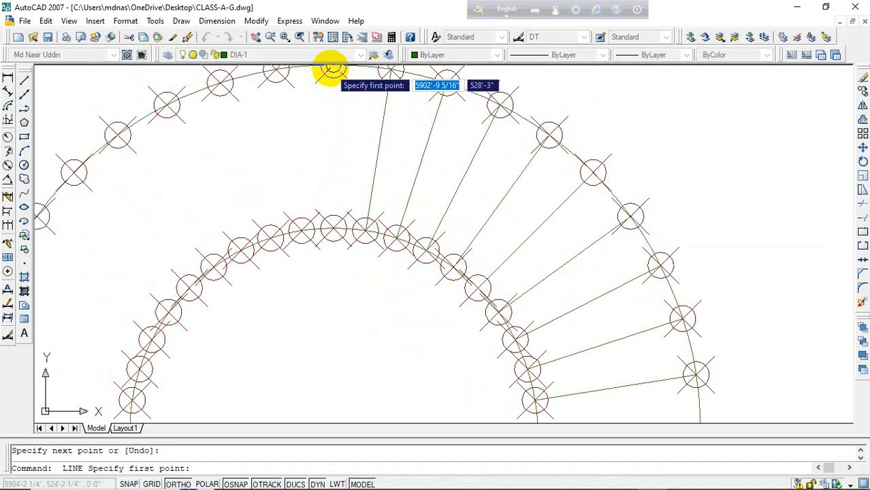
pyautogui.click(334, 69)
pyautogui.click(334, 230)
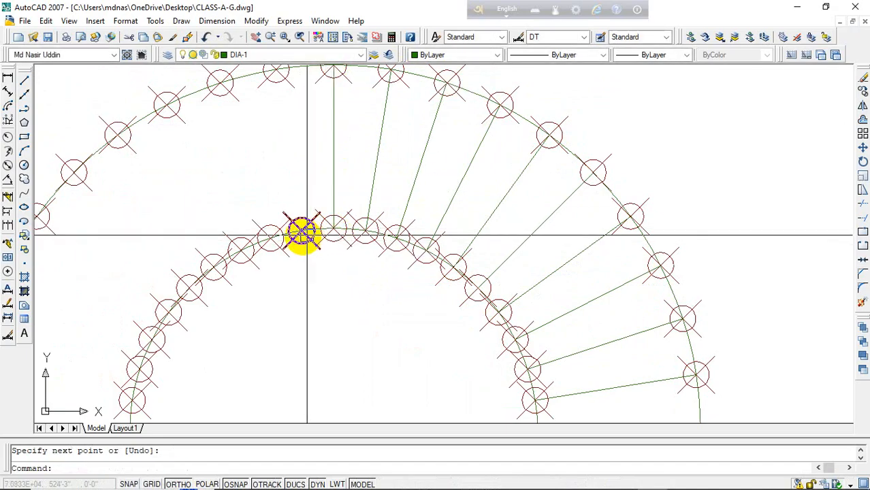
pyautogui.press('Return')
# Step: Mirror the right-hand tread lines and base line about the staircase's vertical centre axis, keeping the source objects
pyautogui.scroll(-4, 282, 171)
pyautogui.scroll(4, 419, 308)
pyautogui.click(433, 305)
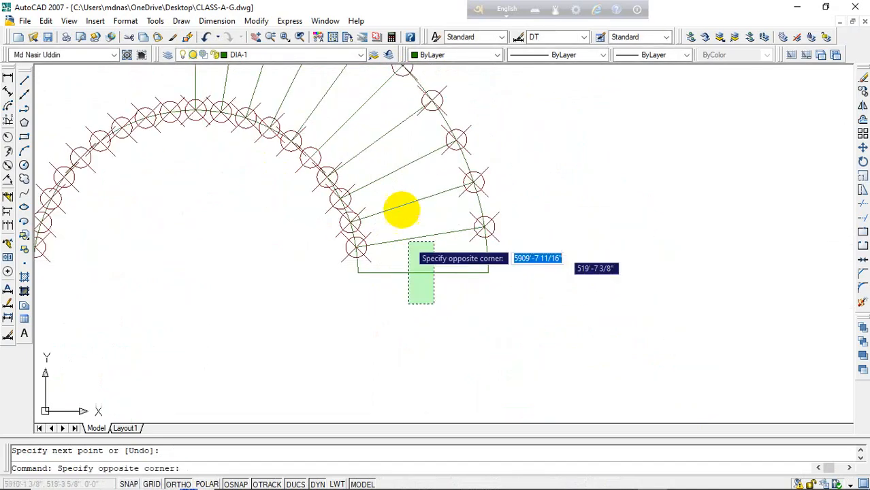
pyautogui.click(403, 218)
pyautogui.click(408, 184)
pyautogui.click(350, 112)
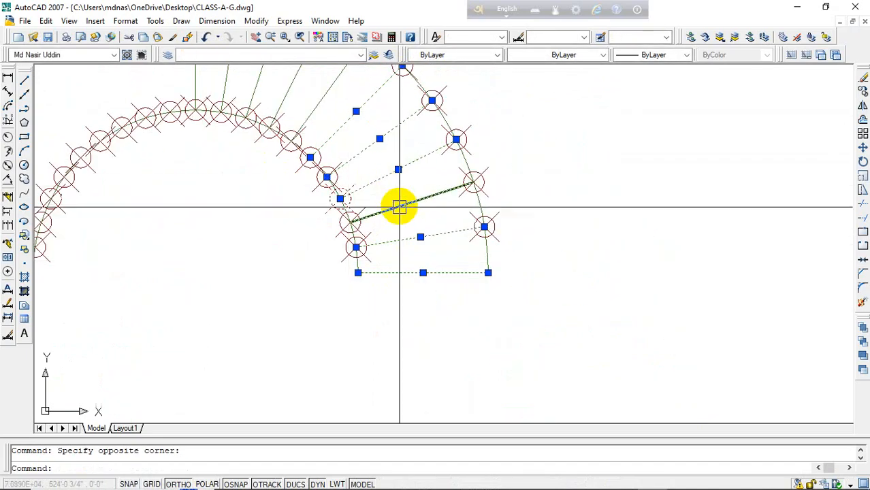
pyautogui.moveTo(371, 146)
pyautogui.mouseDown(button='middle')
pyautogui.moveTo(425, 246)
pyautogui.moveTo(441, 257)
pyautogui.mouseUp(button='middle')
pyautogui.click(422, 177)
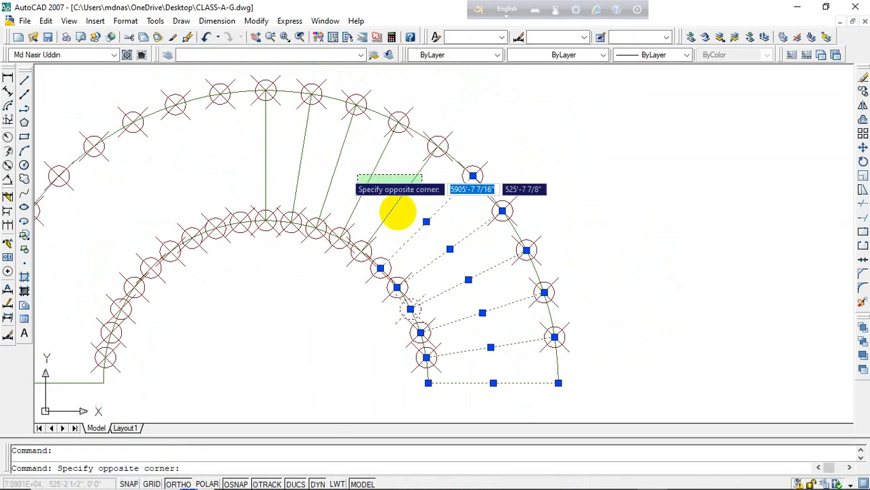
pyautogui.click(333, 165)
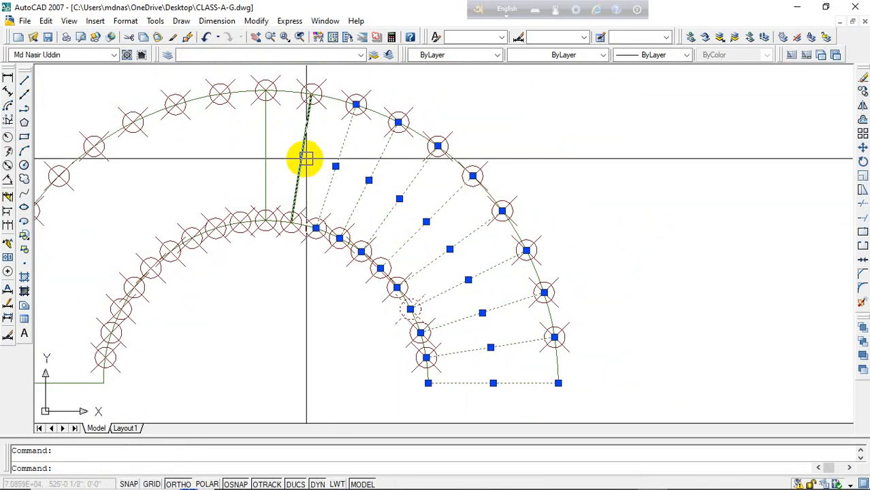
pyautogui.click(304, 158)
pyautogui.click(265, 171)
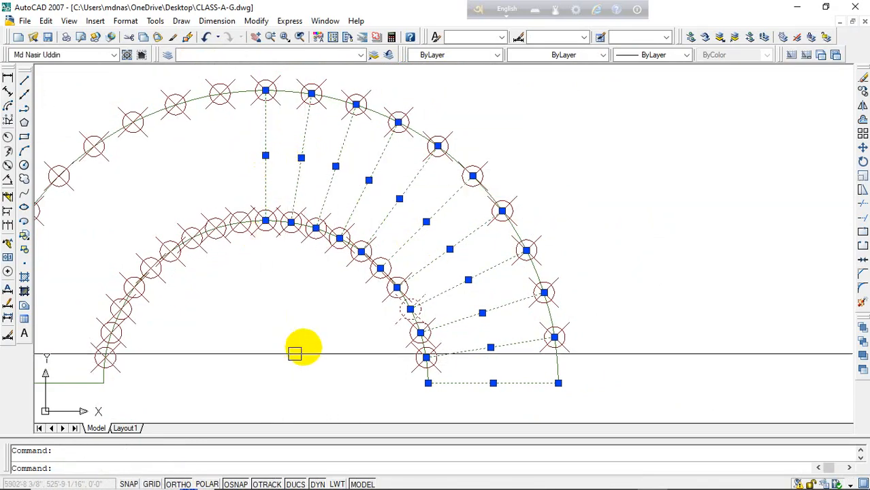
pyautogui.write('mi')
pyautogui.press('Return')
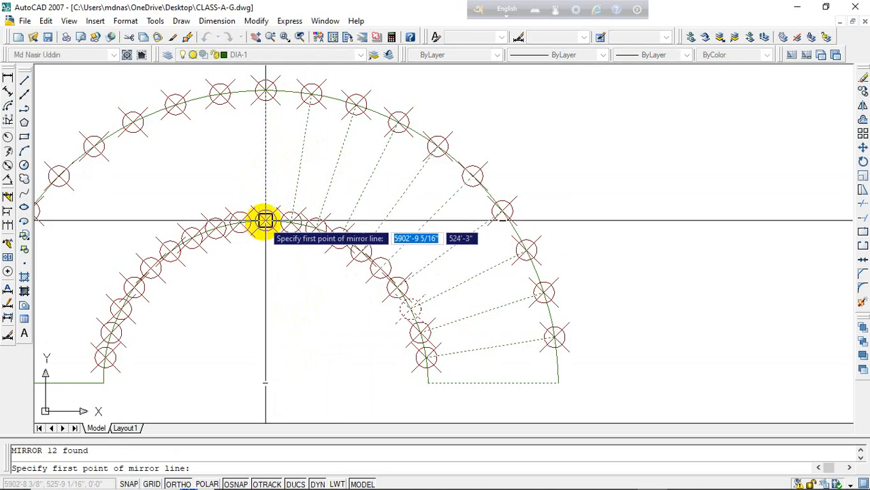
pyautogui.click(265, 220)
pyautogui.click(276, 373)
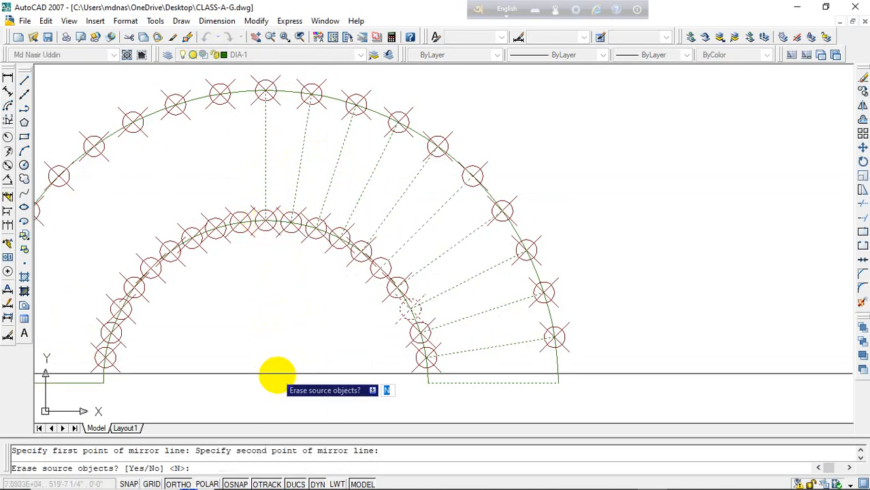
pyautogui.press('Return')
pyautogui.write('v')
pyautogui.scroll(-3, 319, 196)
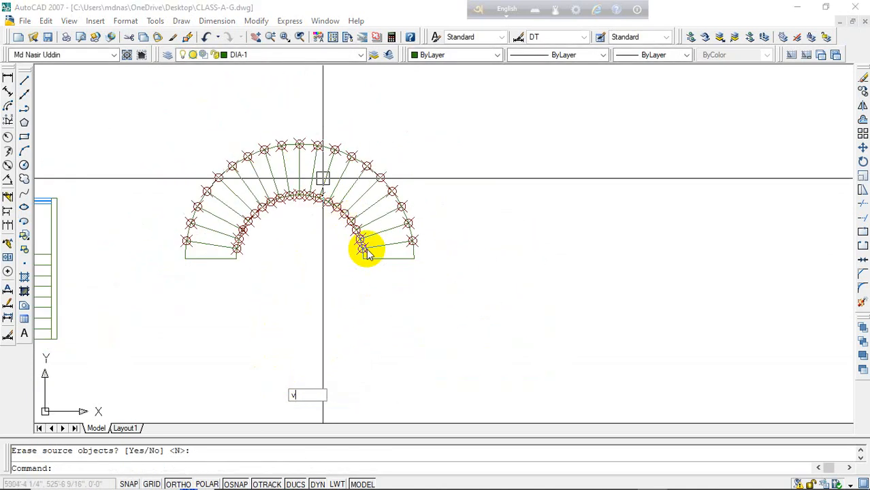
pyautogui.press('Return')
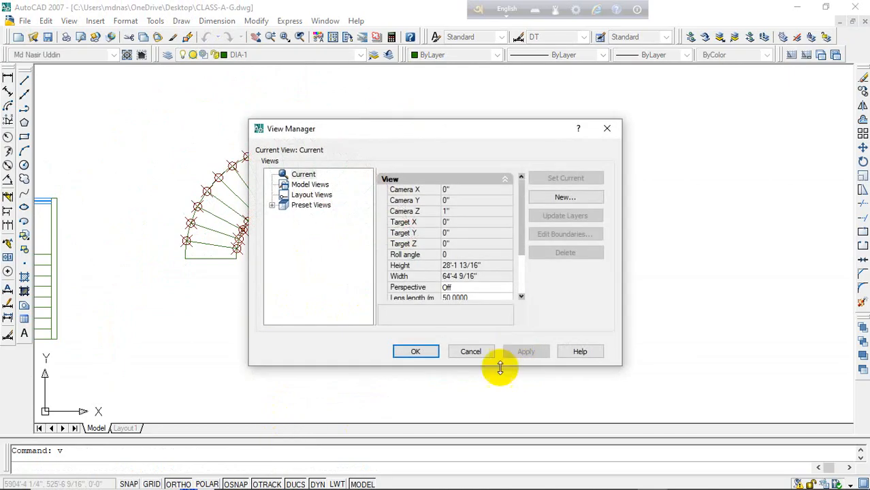
pyautogui.press('Escape')
pyautogui.press('Escape')
# Step: Isolate the dot line layer using one of the division point markers on the inner arc
pyautogui.scroll(5, 249, 234)
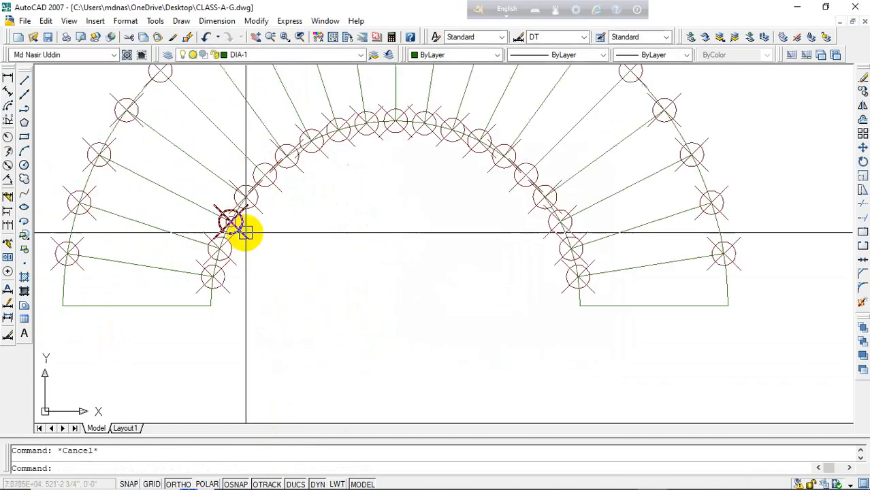
pyautogui.click(232, 248)
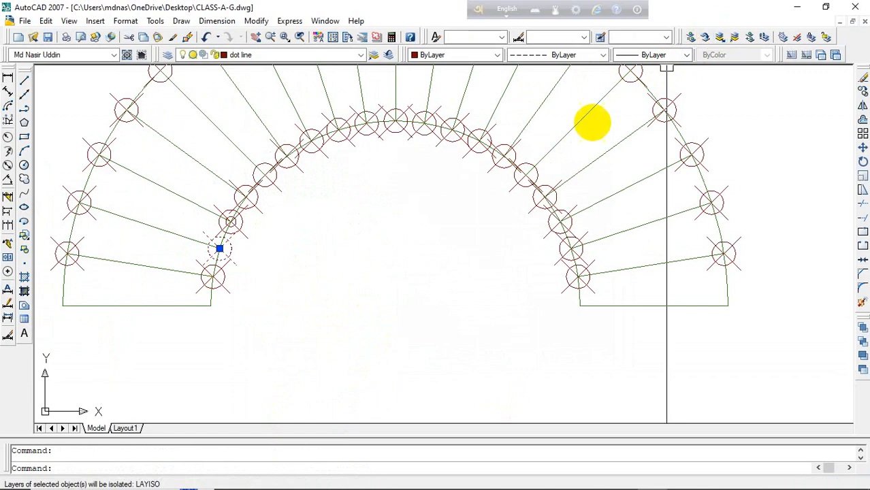
pyautogui.scroll(-4, 405, 235)
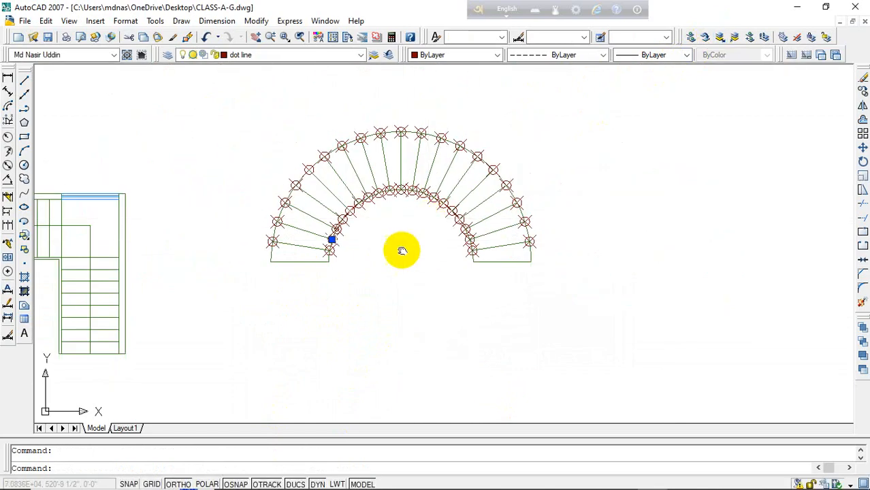
pyautogui.moveTo(401, 251); pyautogui.dragTo(398, 270, button='middle')
pyautogui.scroll(5, 352, 265)
pyautogui.press('Escape')
pyautogui.click(299, 262)
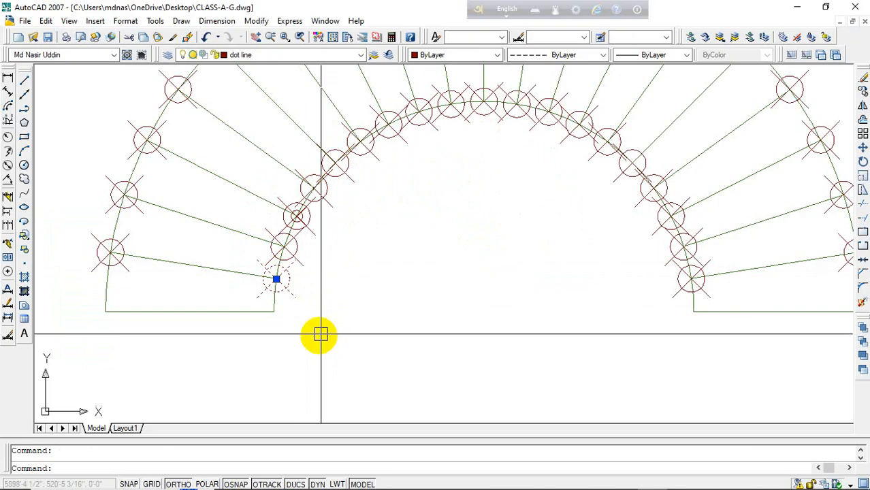
pyautogui.scroll(-2, 383, 347)
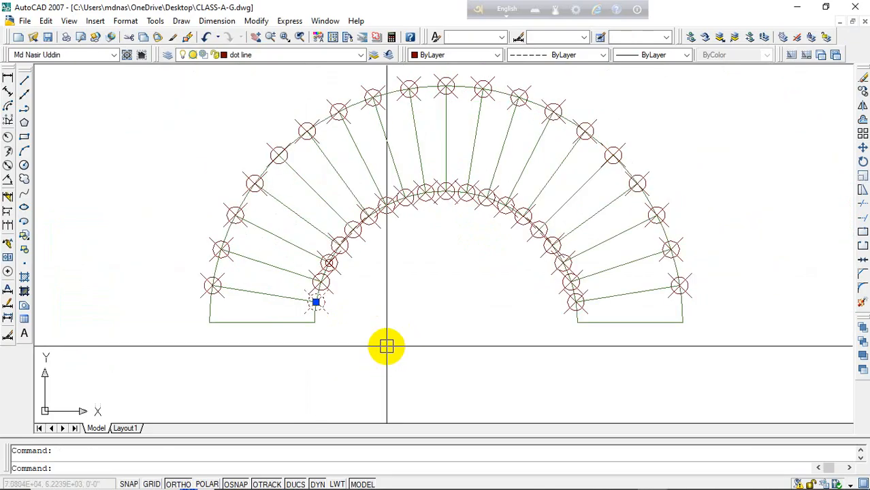
pyautogui.click(726, 38)
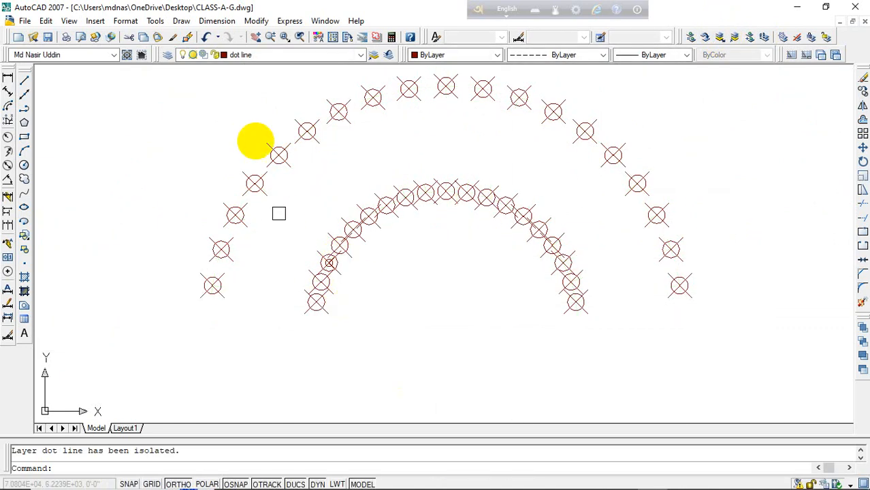
# Step: Erase all division point markers of both arcs and unisolate the layers
pyautogui.scroll(-6, 382, 200)
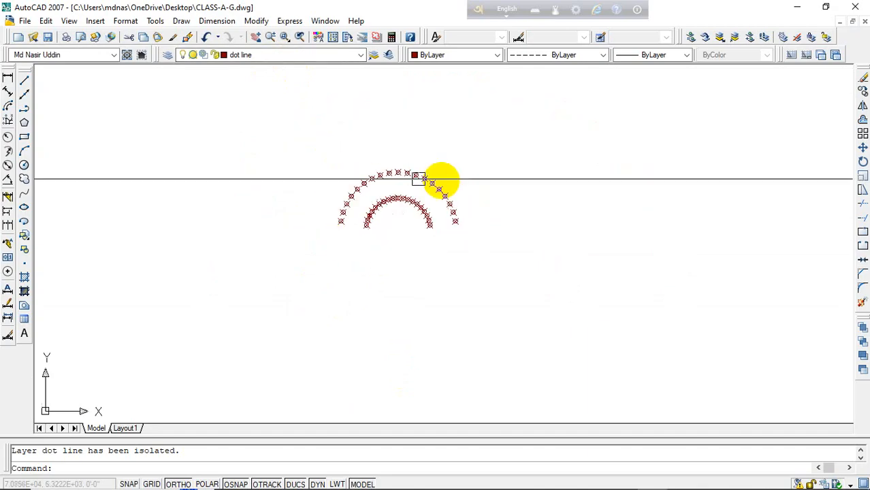
pyautogui.scroll(-11, 344, 193)
pyautogui.scroll(10, 366, 249)
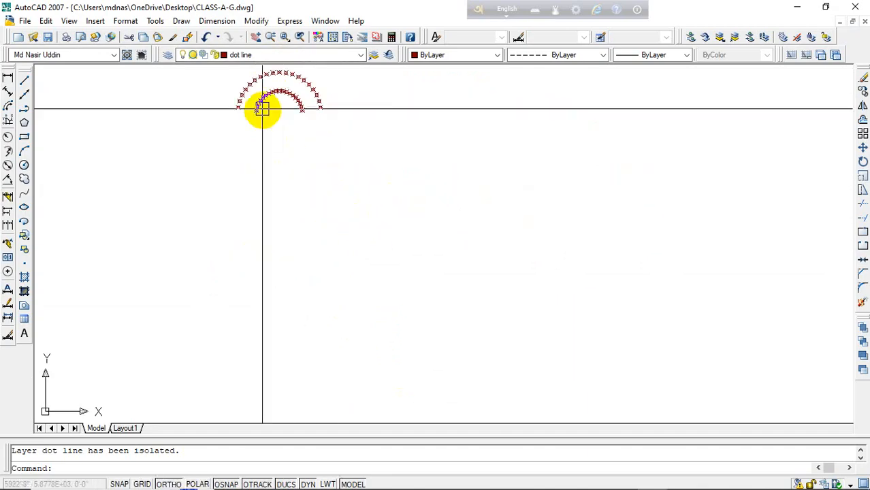
pyautogui.scroll(5, 346, 198)
pyautogui.click(519, 134)
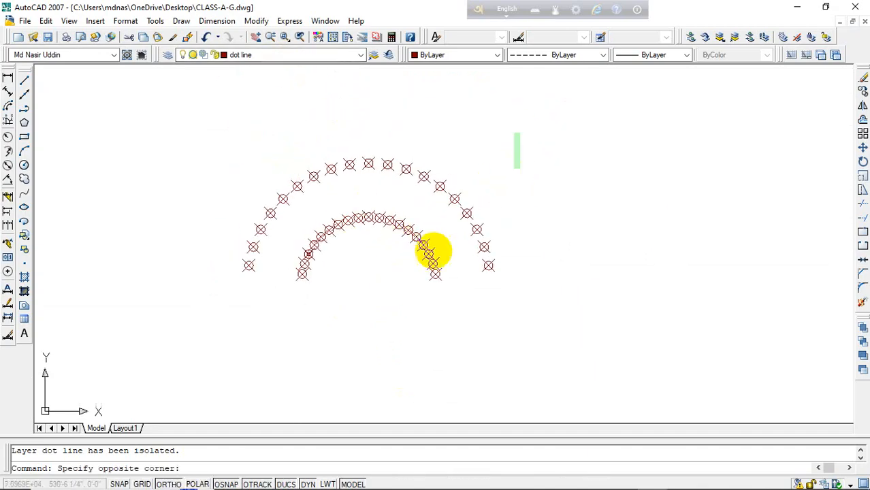
pyautogui.click(211, 328)
pyautogui.press('Delete')
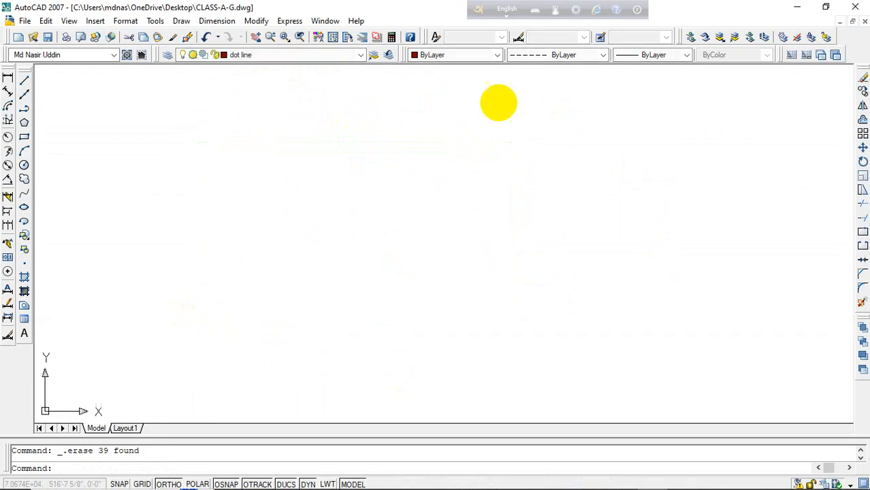
pyautogui.click(734, 39)
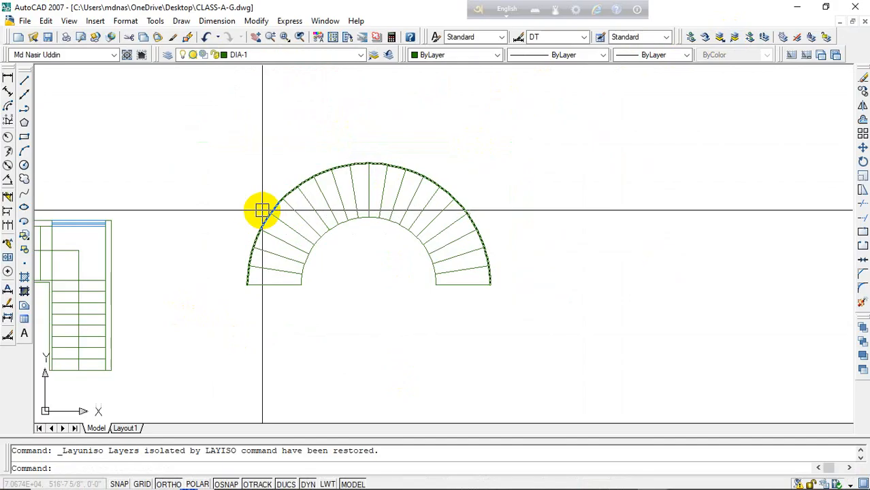
# Step: Offset the inner arc 2" inward and the outer arc 2" outward to form the railing lines
pyautogui.press('Escape')
pyautogui.write('o')
pyautogui.press('Return')
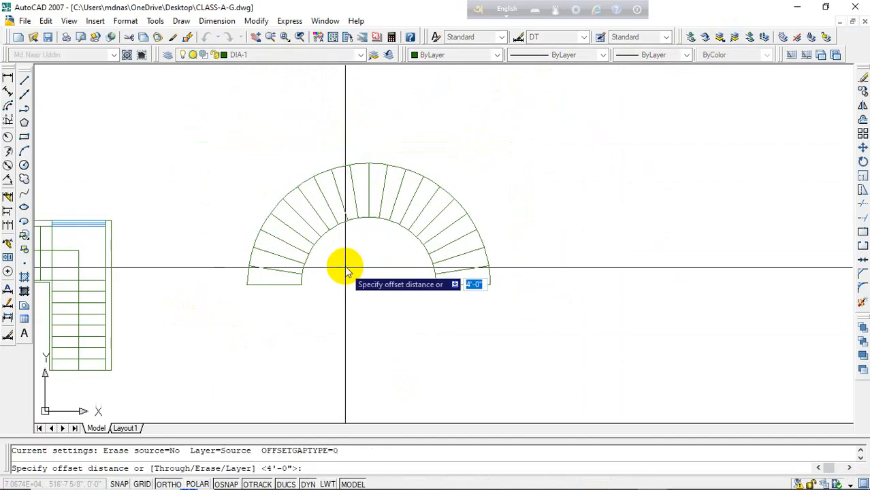
pyautogui.write('2')
pyautogui.press('Return')
pyautogui.scroll(3, 364, 214)
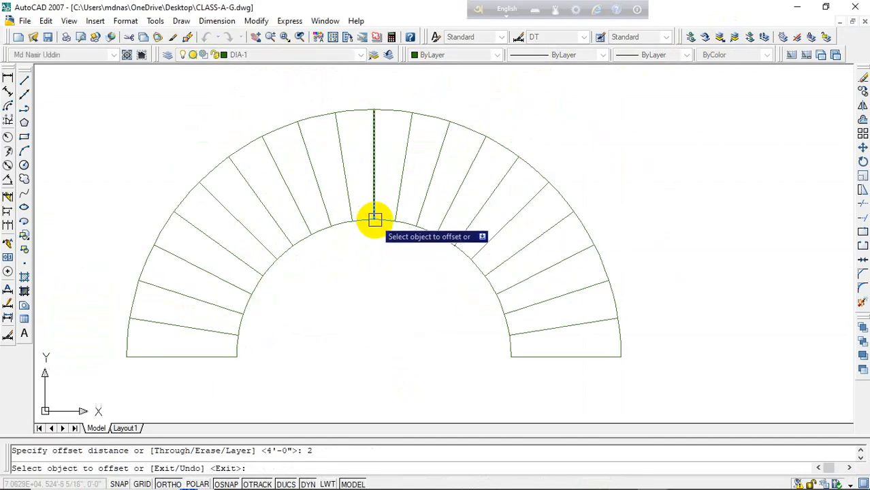
pyautogui.click(385, 220)
pyautogui.click(387, 230)
pyautogui.click(426, 112)
pyautogui.click(508, 96)
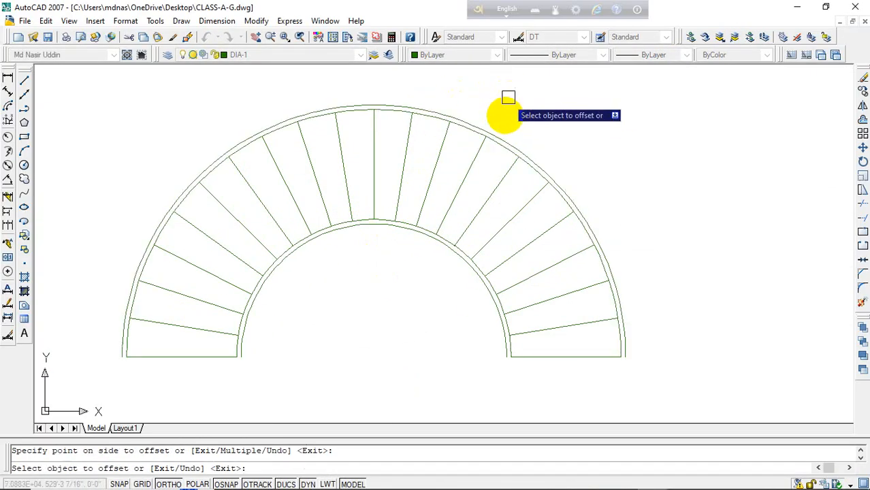
pyautogui.press('Escape')
# Step: Offset the flight's outer arc 2' inward to form a walking line along the middle of the treads
pyautogui.press('Return')
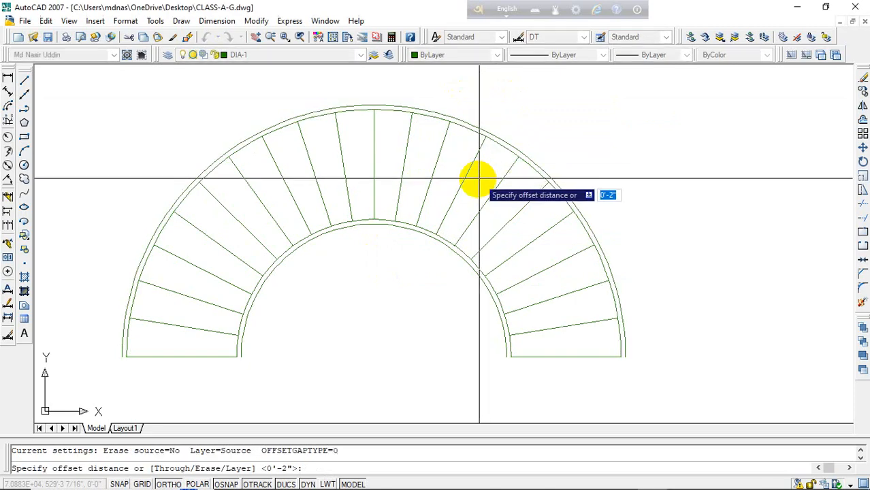
pyautogui.press('Return')
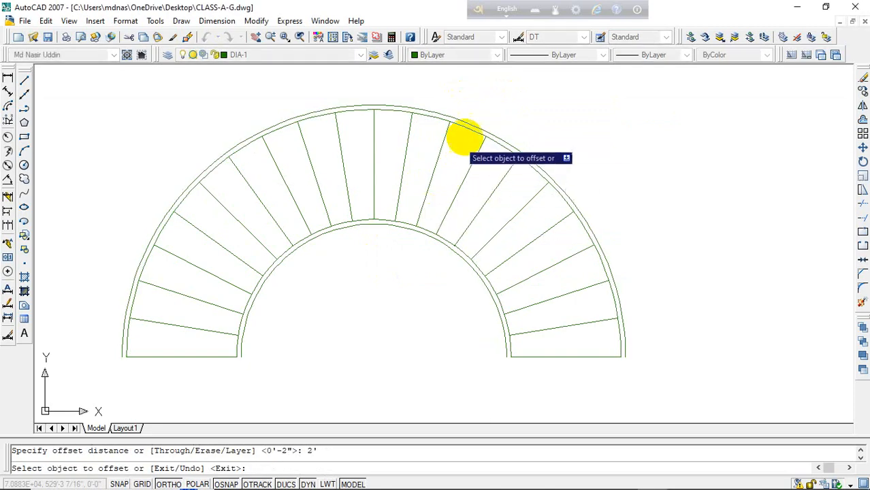
pyautogui.click(467, 131)
pyautogui.click(454, 152)
pyautogui.press('Escape')
# Step: Draw a V-shaped direction arrowhead with two slanted lines at the left end of the walking line
pyautogui.scroll(6, 332, 143)
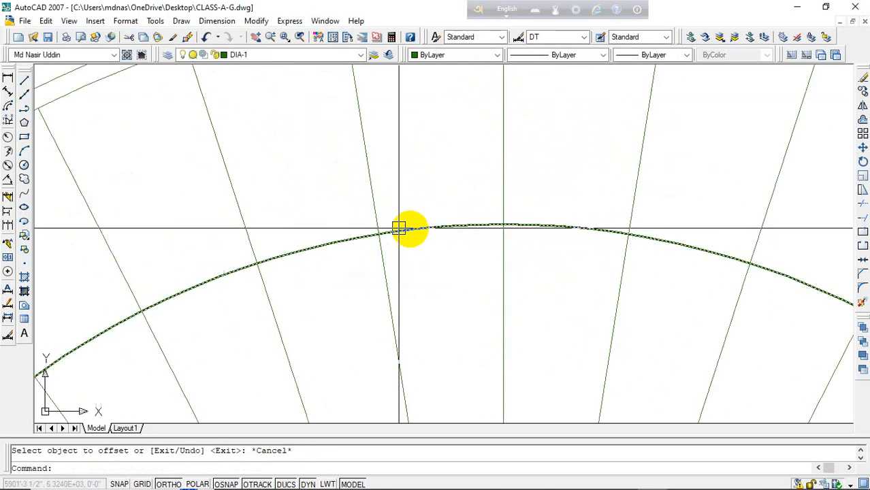
pyautogui.scroll(-6, 398, 227)
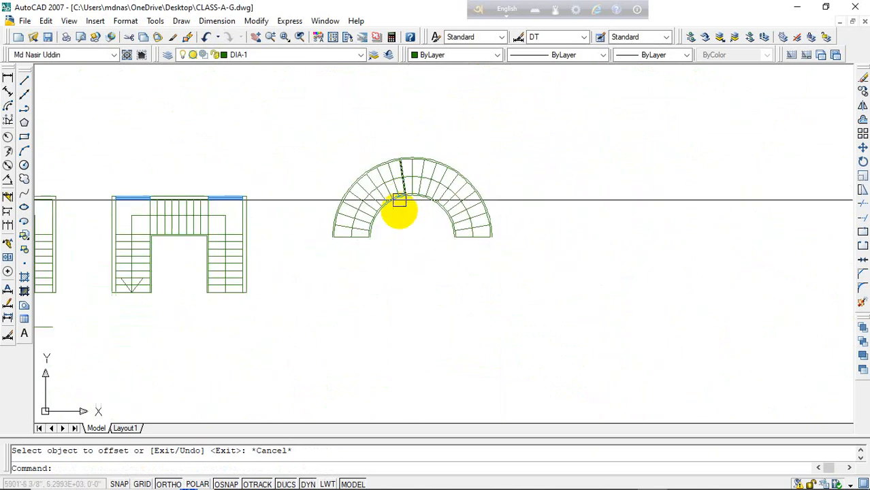
pyautogui.scroll(3, 408, 174)
pyautogui.press('Escape')
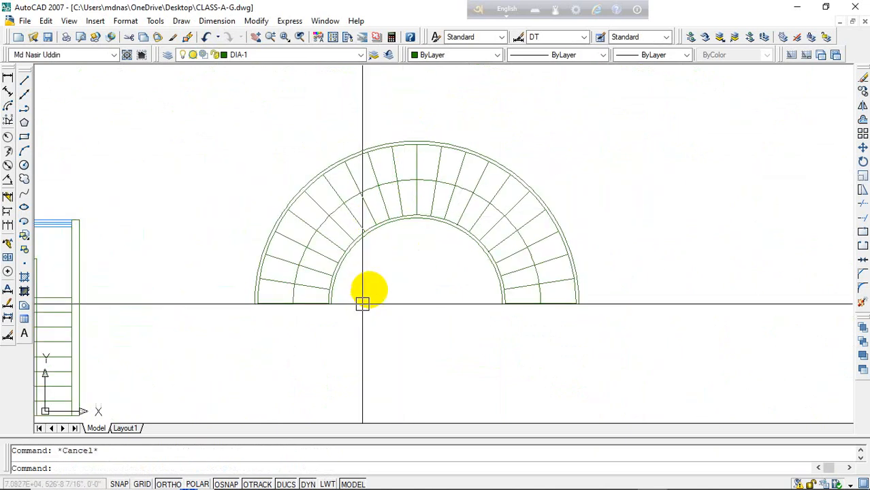
pyautogui.write('l')
pyautogui.press('Return')
pyautogui.scroll(3, 286, 301)
pyautogui.click(293, 301)
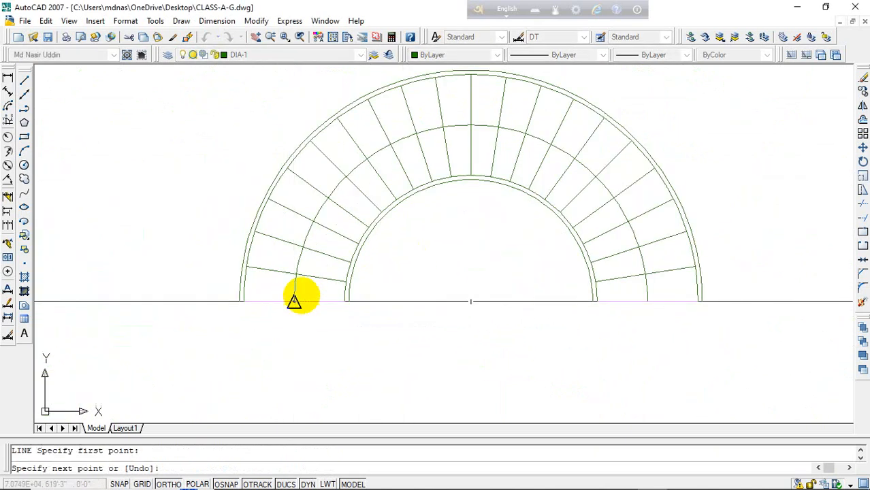
pyautogui.click(318, 282)
pyautogui.press('Return')
pyautogui.press('Return')
pyautogui.click(293, 300)
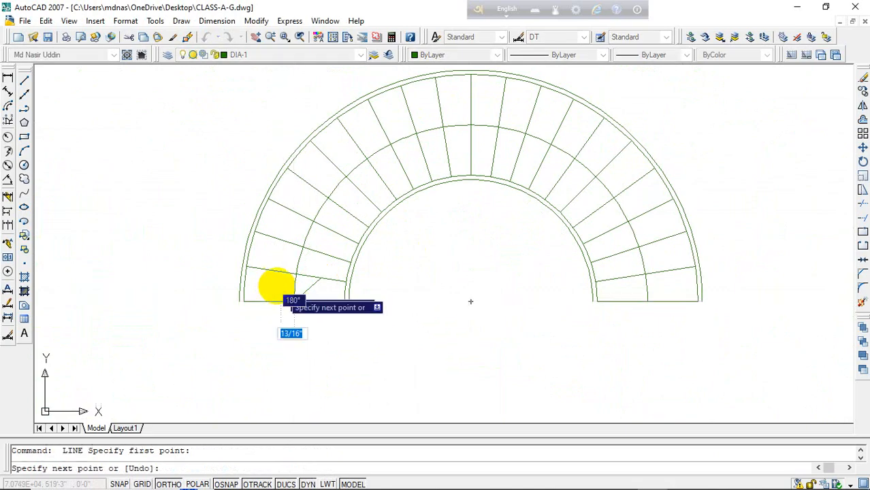
pyautogui.press('Escape')
pyautogui.scroll(-2, 365, 274)
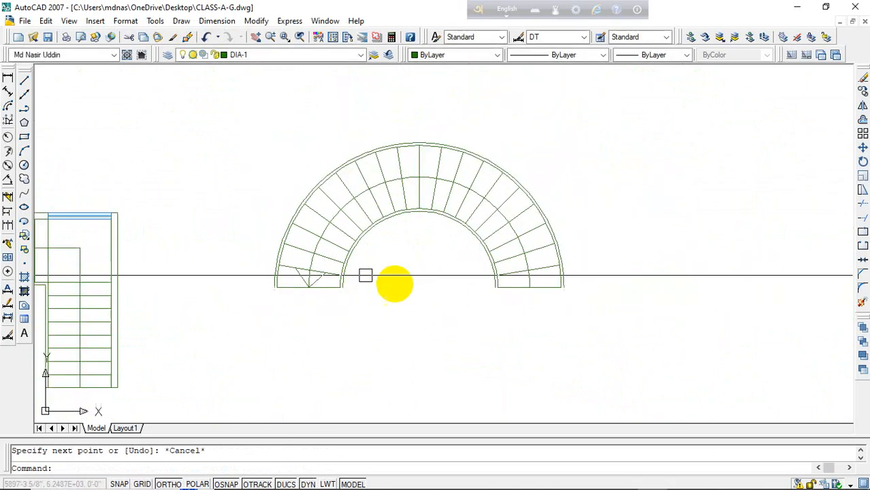
pyautogui.scroll(-3, 391, 339)
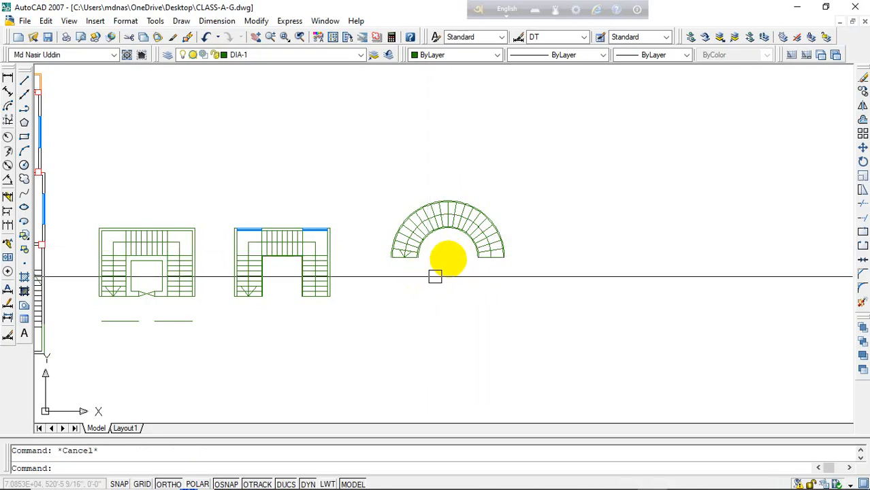
pyautogui.scroll(2, 456, 222)
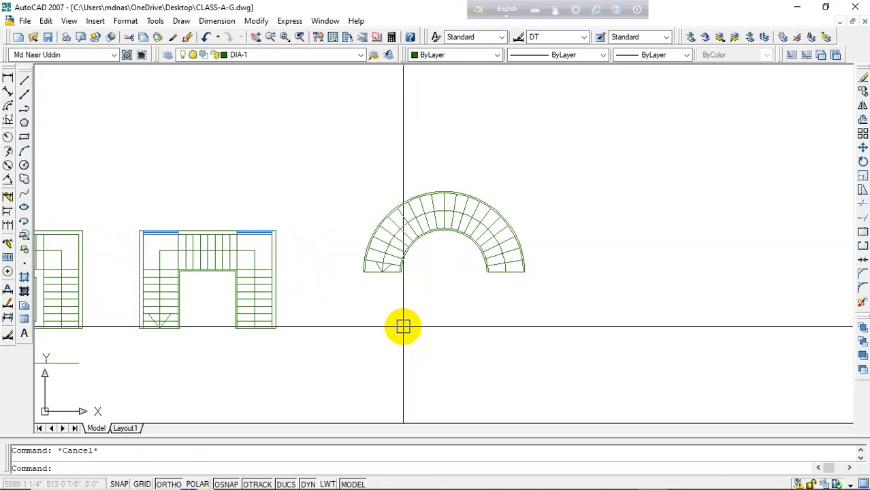
pyautogui.moveTo(403, 327)
pyautogui.mouseDown(button='middle')
pyautogui.moveTo(485, 320)
pyautogui.moveTo(499, 295)
pyautogui.moveTo(524, 287)
pyautogui.mouseUp(button='middle')
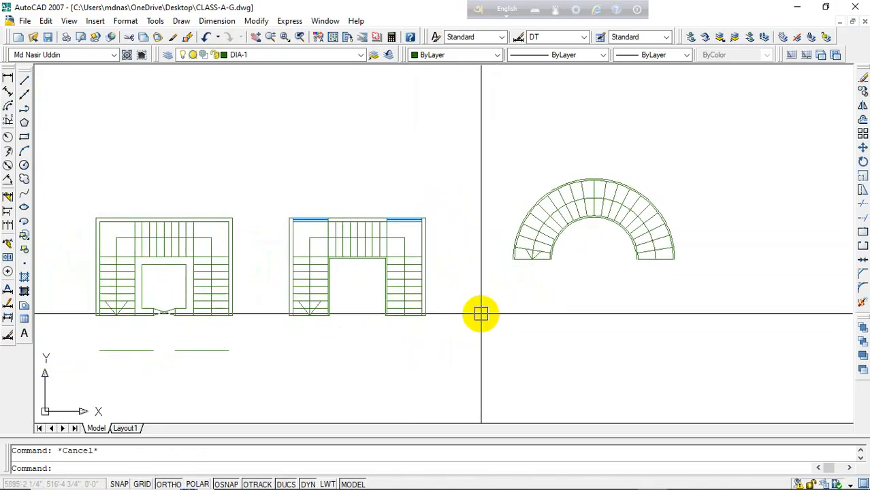